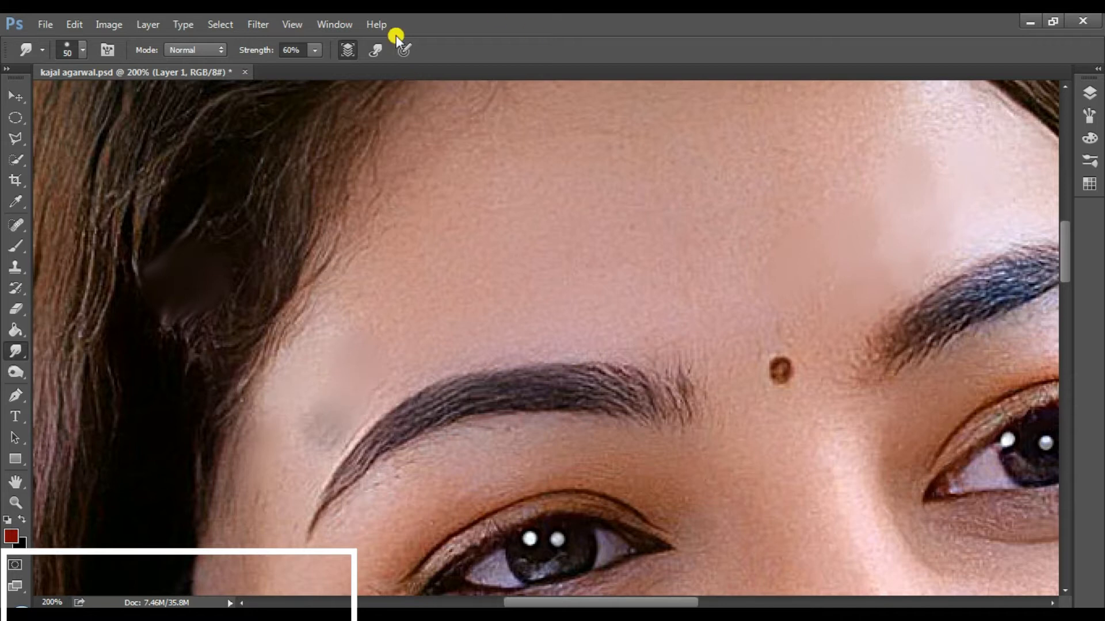
Smooth the central and left forehead skin with the Smudge tool, using a 114 px brush at 38% strength.
key("ctrl+z")
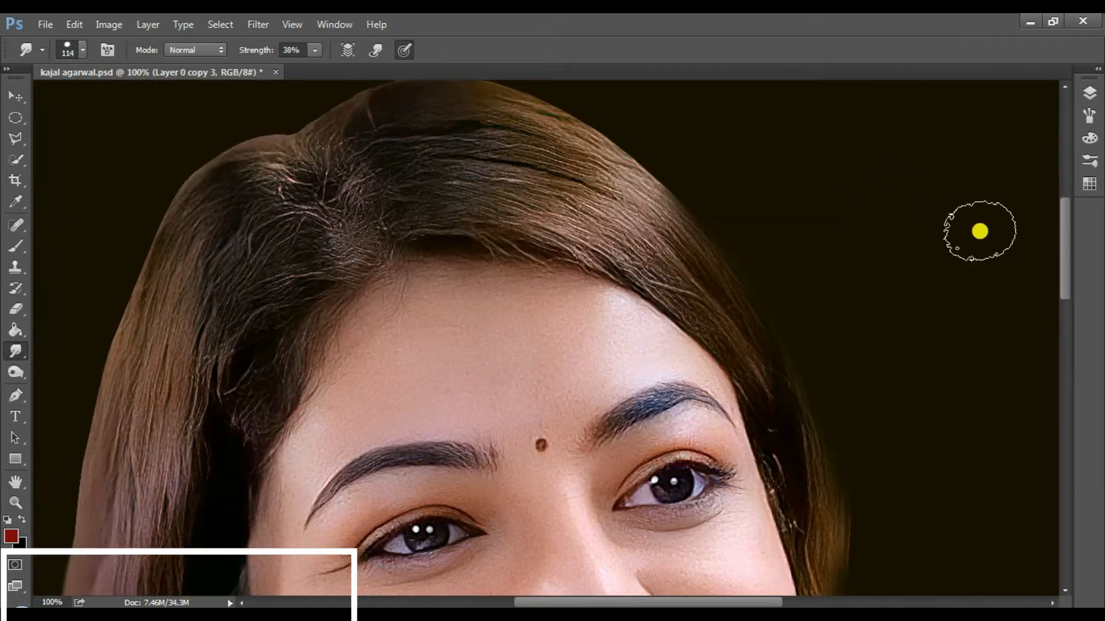
left_click(1089, 93)
left_click(1089, 92)
key("ctrl+plus")
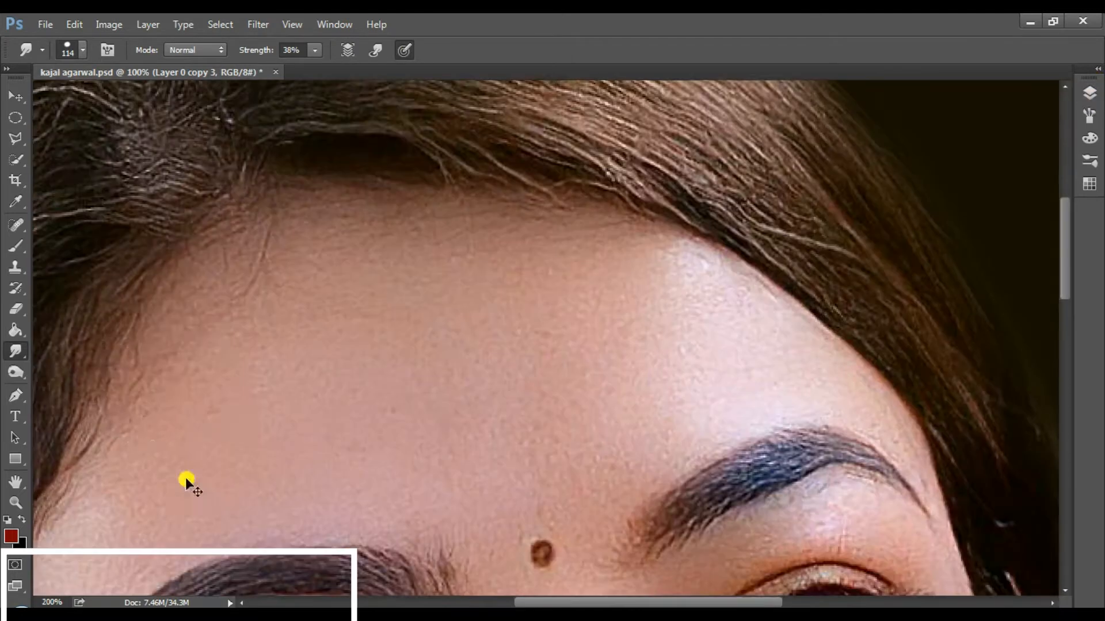
mouse_move(500, 305)
left_mouse_down()
mouse_move(572, 394)
mouse_move(556, 284)
mouse_move(513, 259)
mouse_move(470, 468)
mouse_move(281, 365)
mouse_move(345, 463)
mouse_move(361, 432)
left_mouse_up()
scroll(402, 287, "up", 1)
mouse_move(402, 288)
left_mouse_down()
mouse_move(387, 308)
mouse_move(398, 280)
mouse_move(423, 270)
mouse_move(252, 302)
mouse_move(214, 351)
left_mouse_up()
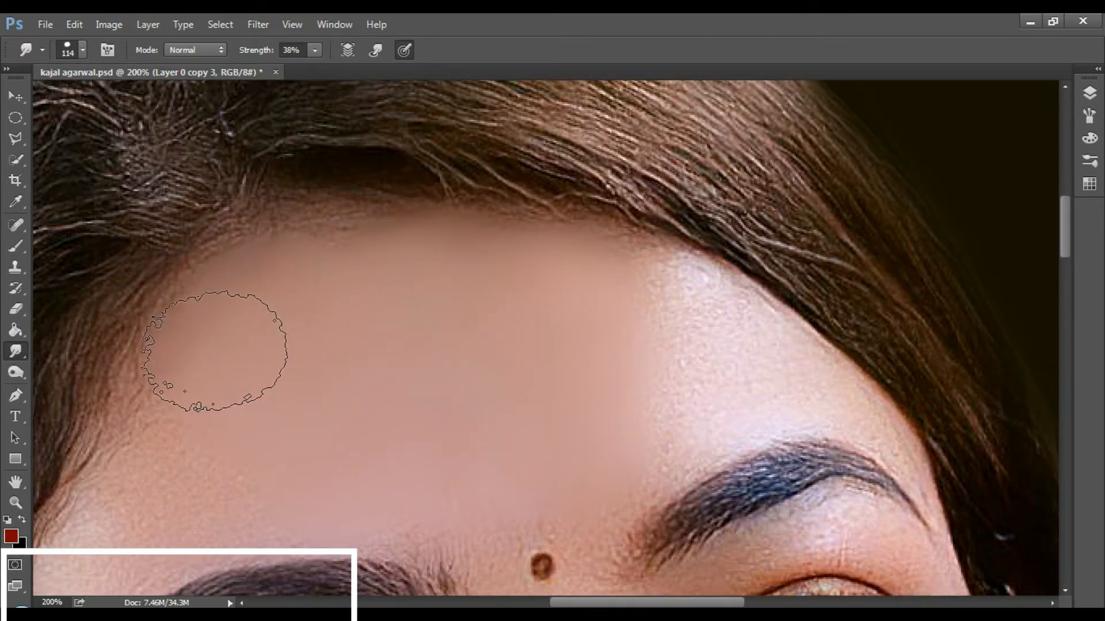
scroll(218, 322, "down", 2)
scroll(195, 434, "down", 1)
mouse_move(192, 443)
left_mouse_down()
mouse_move(219, 339)
mouse_move(197, 327)
left_mouse_up()
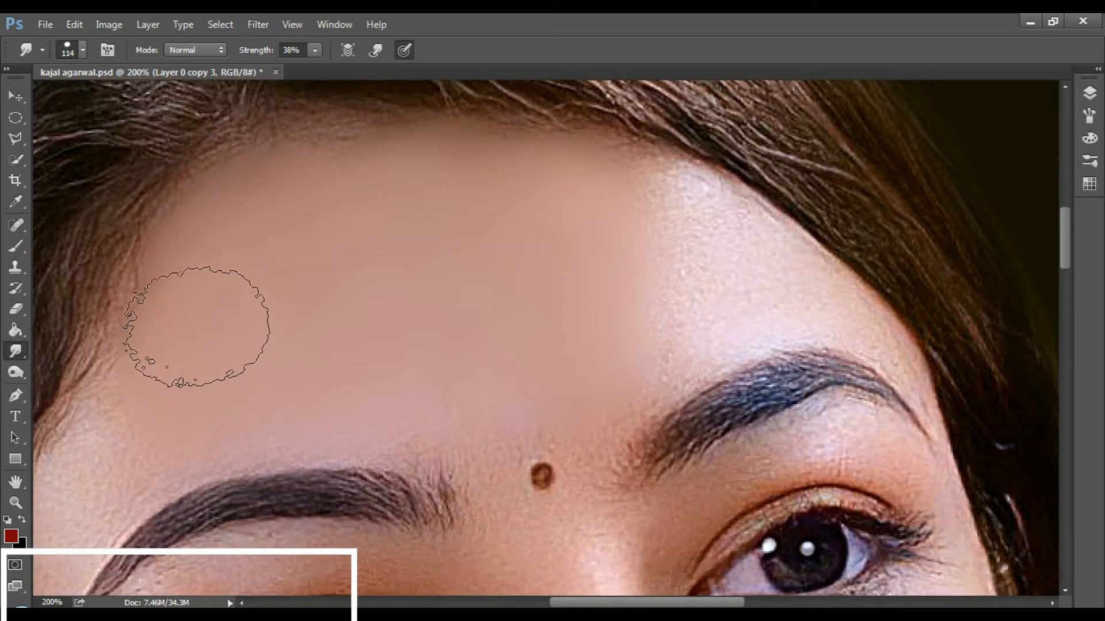
Smudge the bright side of the forehead above the right eyebrow smooth with a 60 px brush at 38% strength.
mouse_move(732, 298)
left_mouse_down()
mouse_move(747, 293)
mouse_move(726, 280)
left_mouse_up()
key("bracketleft")
key("bracketleft")
scroll(729, 285, "up", 1)
key("bracketleft")
key("bracketleft")
key("bracketleft")
left_click_drag(685, 391, 680, 354)
left_click_drag(731, 271, 800, 331)
left_click_drag(691, 232, 720, 254)
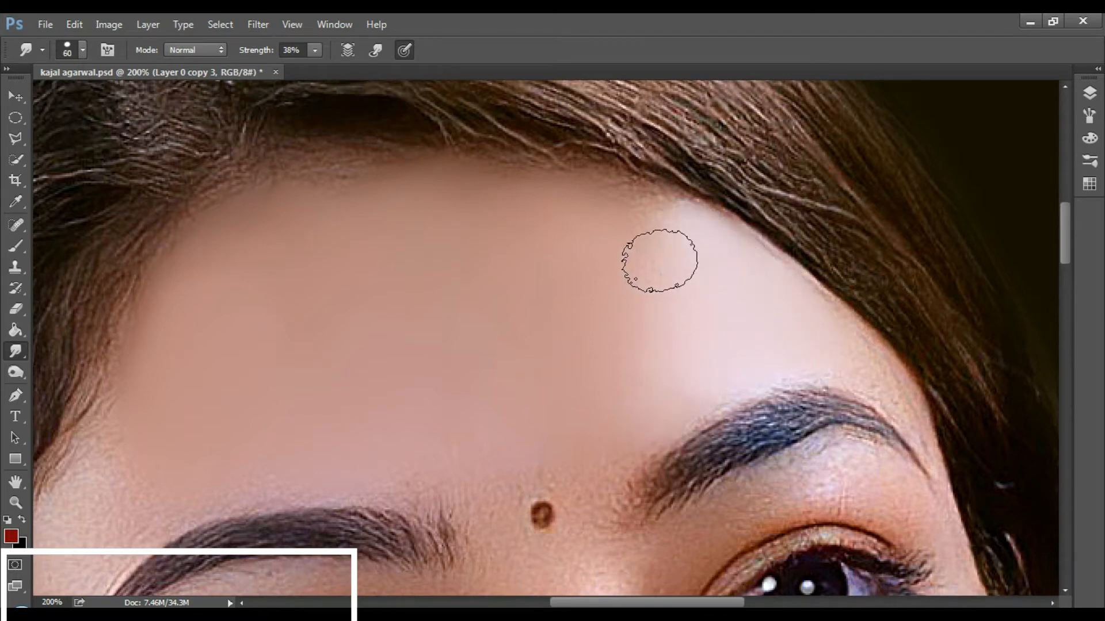
scroll(456, 239, "up", 1)
left_click(15, 139)
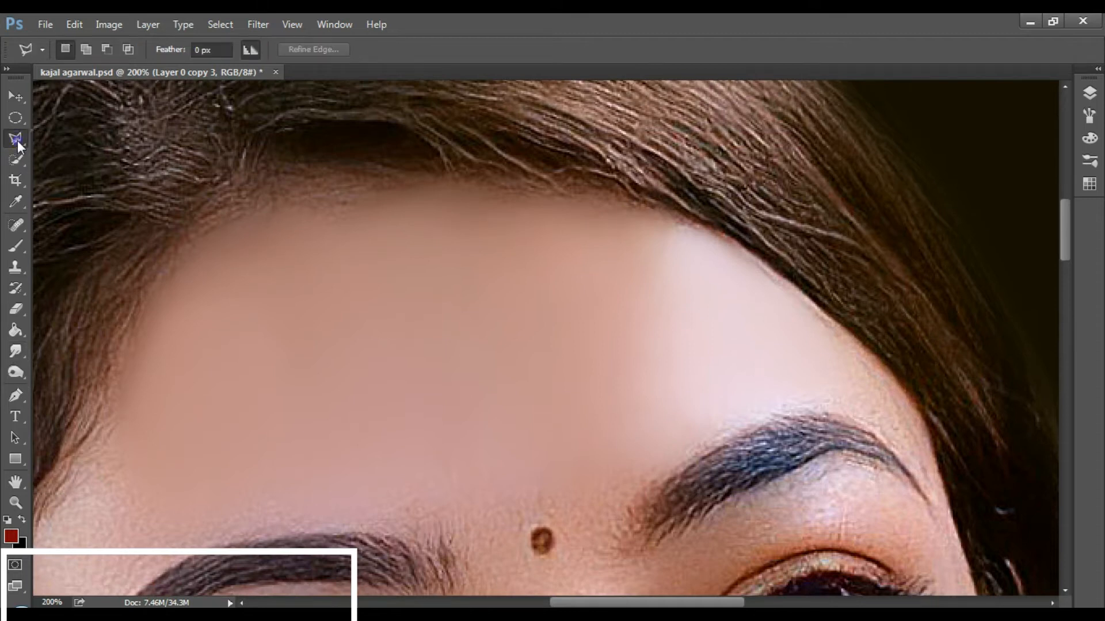
left_click_drag(723, 243, 414, 251)
scroll(937, 286, "down", 1)
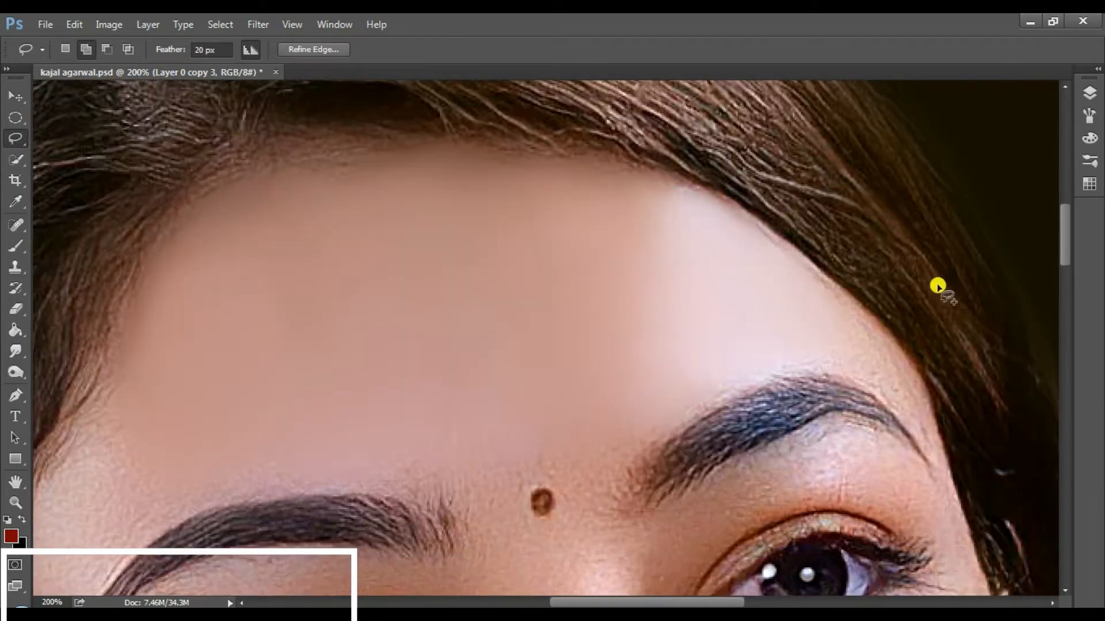
Blend the forehead skin down towards the eyebrows with the Smudge tool, enlarging the brush from 35 to 60 px.
left_click(16, 352)
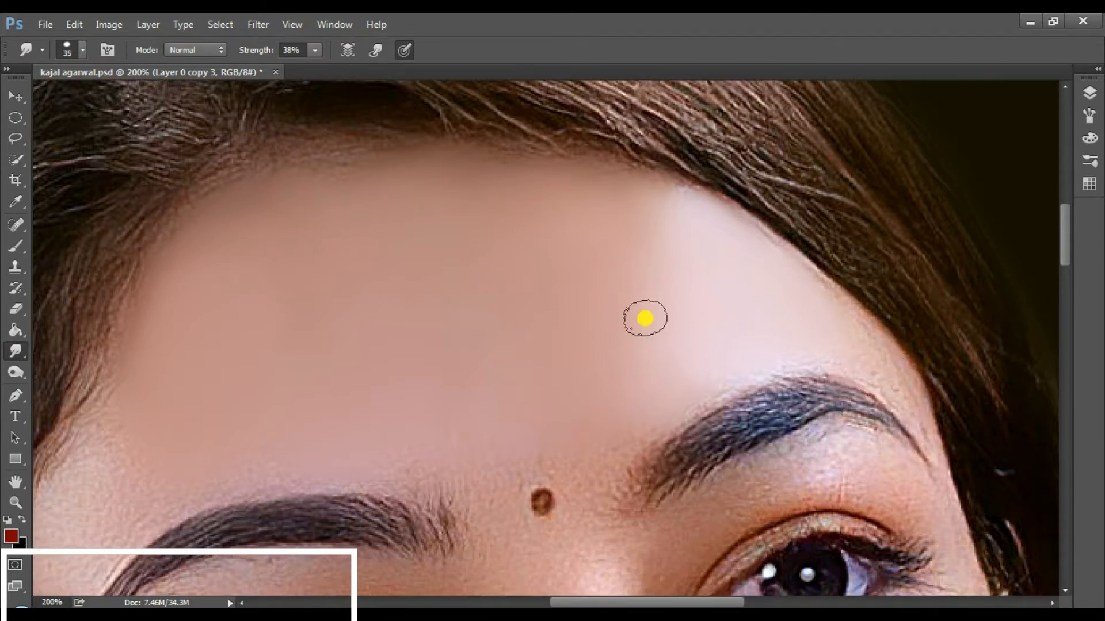
scroll(471, 330, "down", 5)
key("bracketright")
key("bracketright")
key("bracketright")
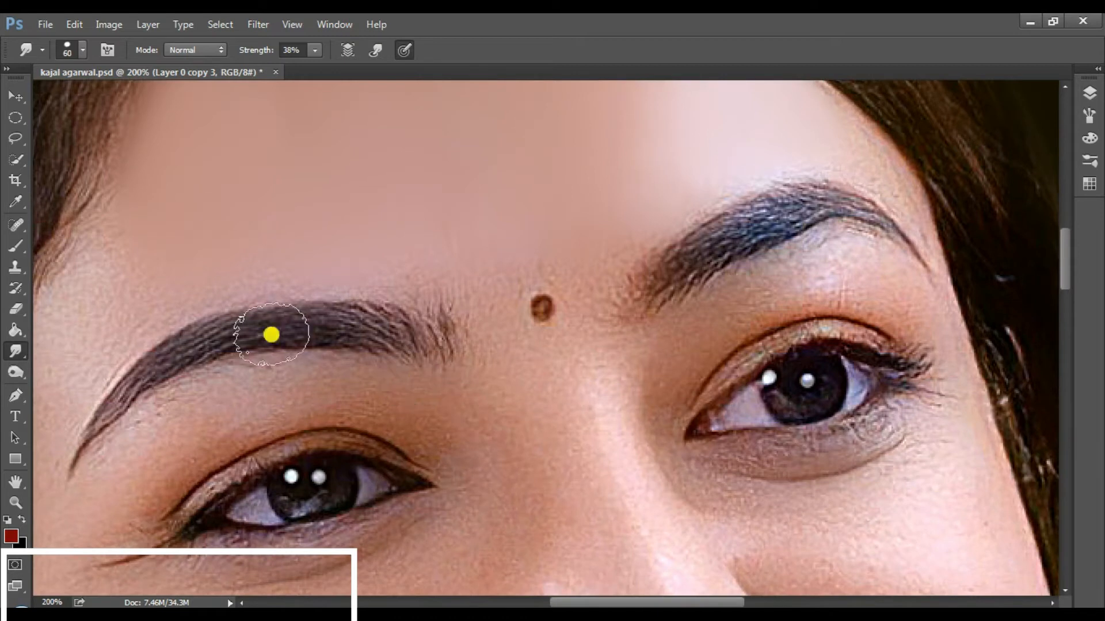
scroll(271, 335, "left", 6)
scroll(333, 254, "down", 2)
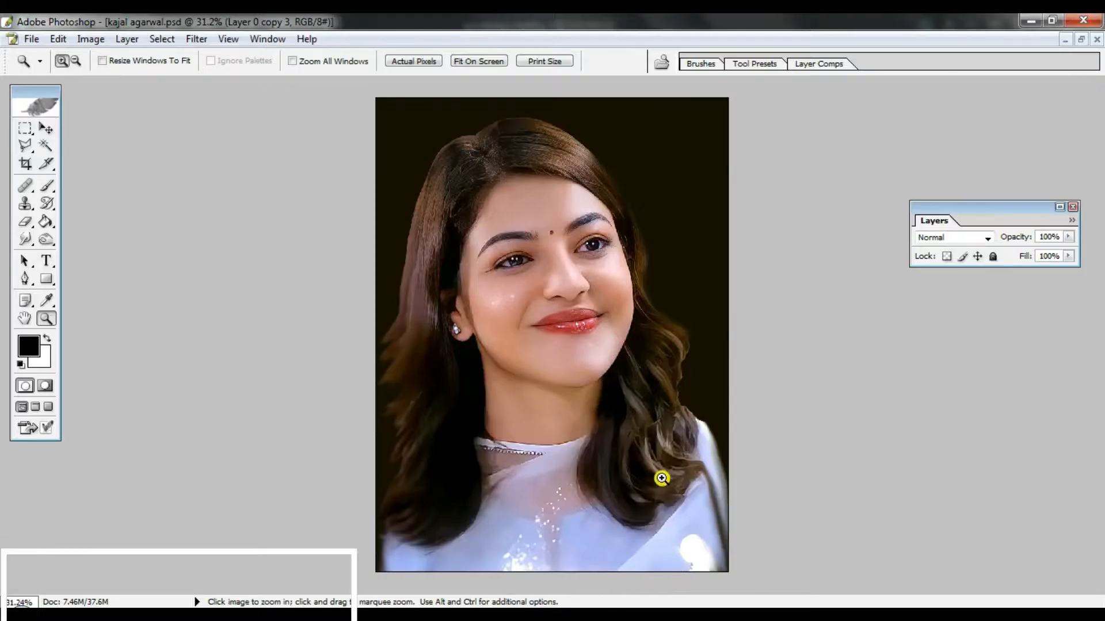
In the older Photoshop window, smudge the lower ends of the shoulder curl outward with a 27 px brush at 74% strength.
left_click(661, 479)
left_click(702, 489)
left_click(725, 489)
left_click(794, 433)
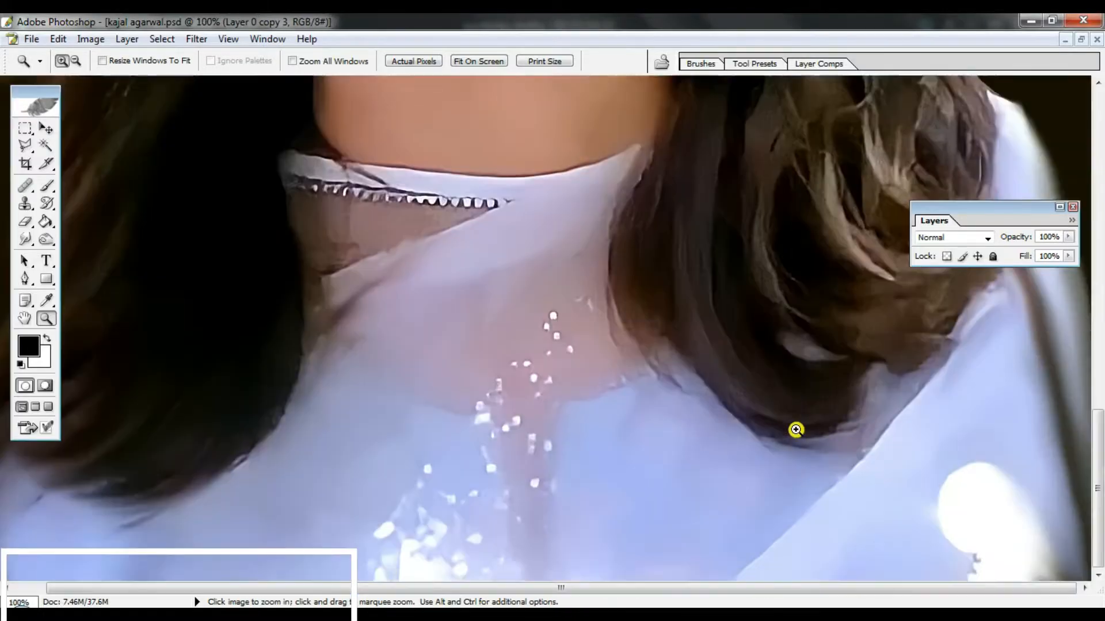
scroll(800, 426, "up", 1)
left_click(812, 408)
scroll(271, 330, "up", 1)
left_click(25, 240)
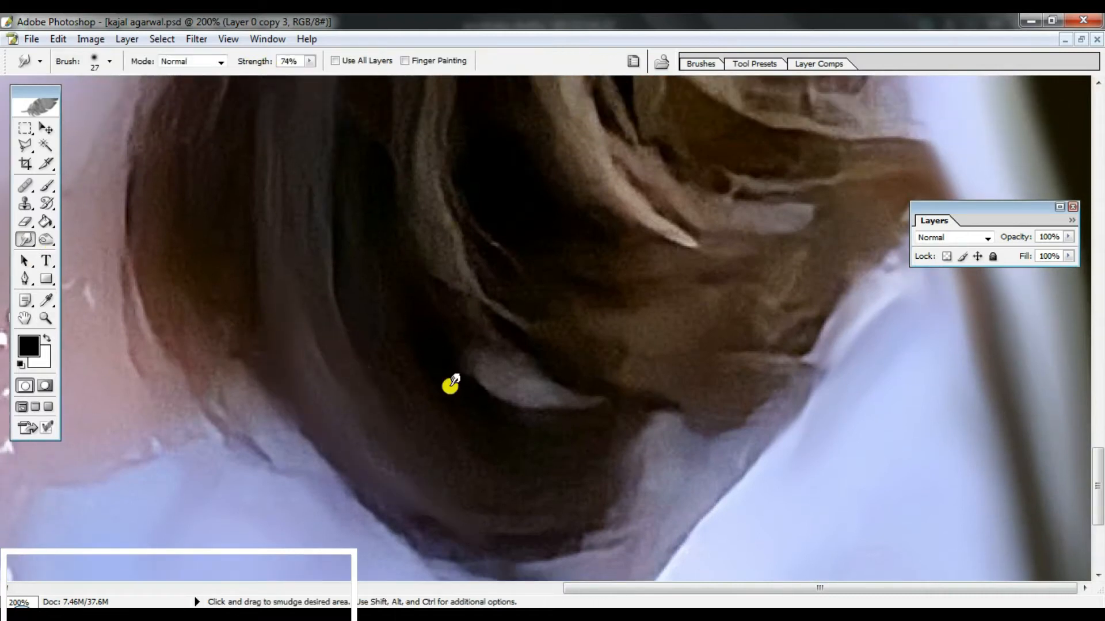
left_click_drag(532, 489, 645, 521)
left_click_drag(535, 455, 673, 475)
left_click_drag(575, 472, 694, 475)
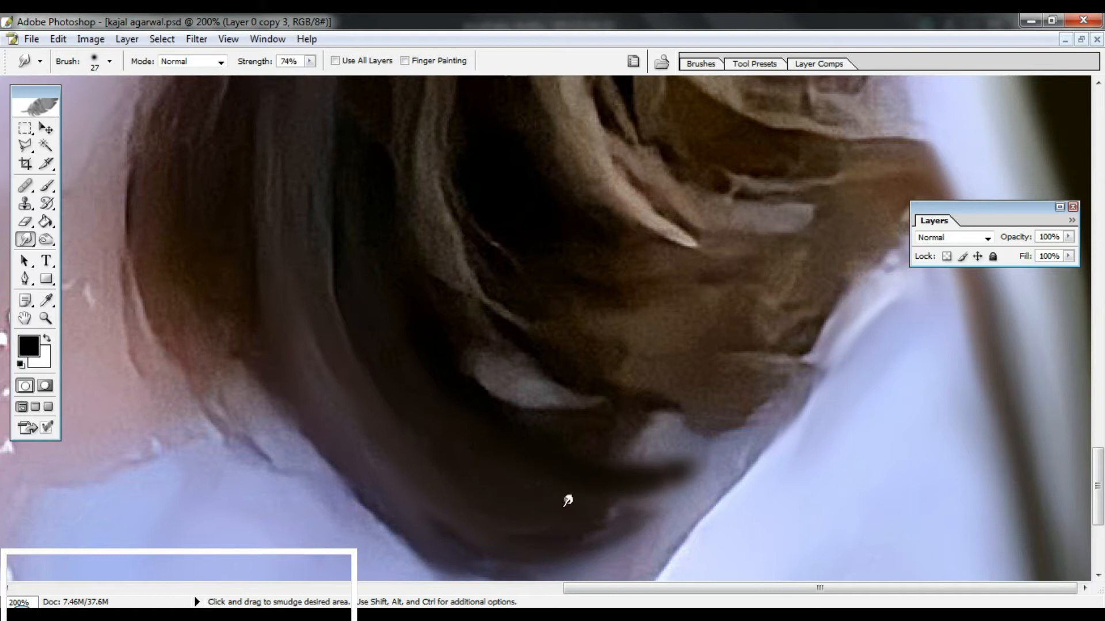
left_click_drag(567, 500, 702, 492)
Smudge the curl's left-edge strands downward over the dress with the 27 px brush to form soft hair tips.
left_click_drag(222, 256, 300, 509)
mouse_move(247, 410)
left_mouse_down()
mouse_move(240, 266)
mouse_move(378, 440)
mouse_move(469, 472)
left_mouse_up()
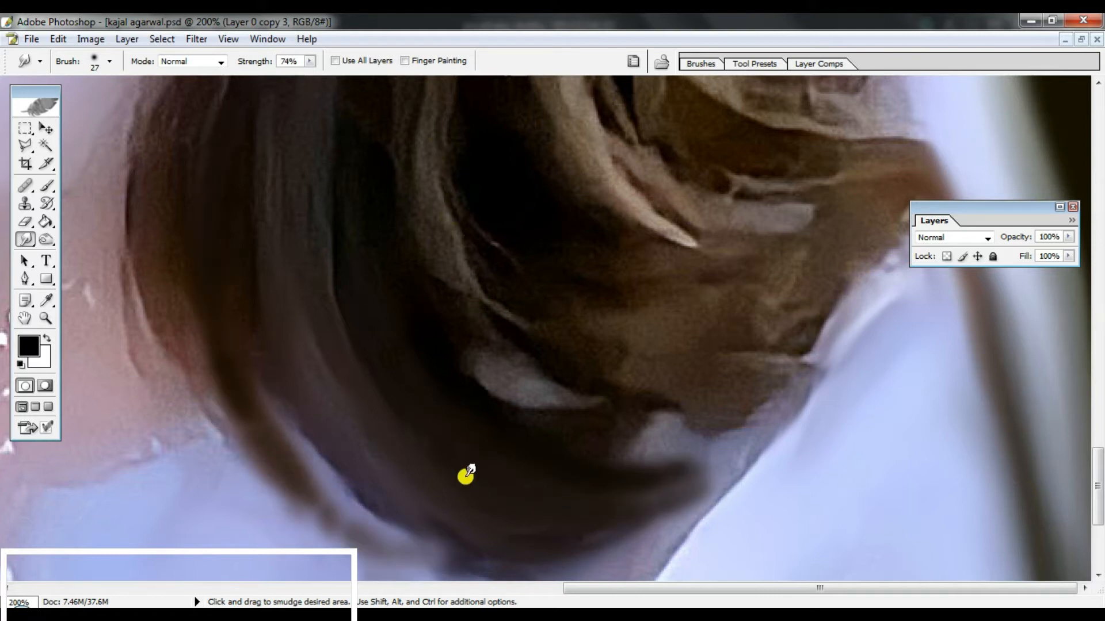
left_click(703, 62)
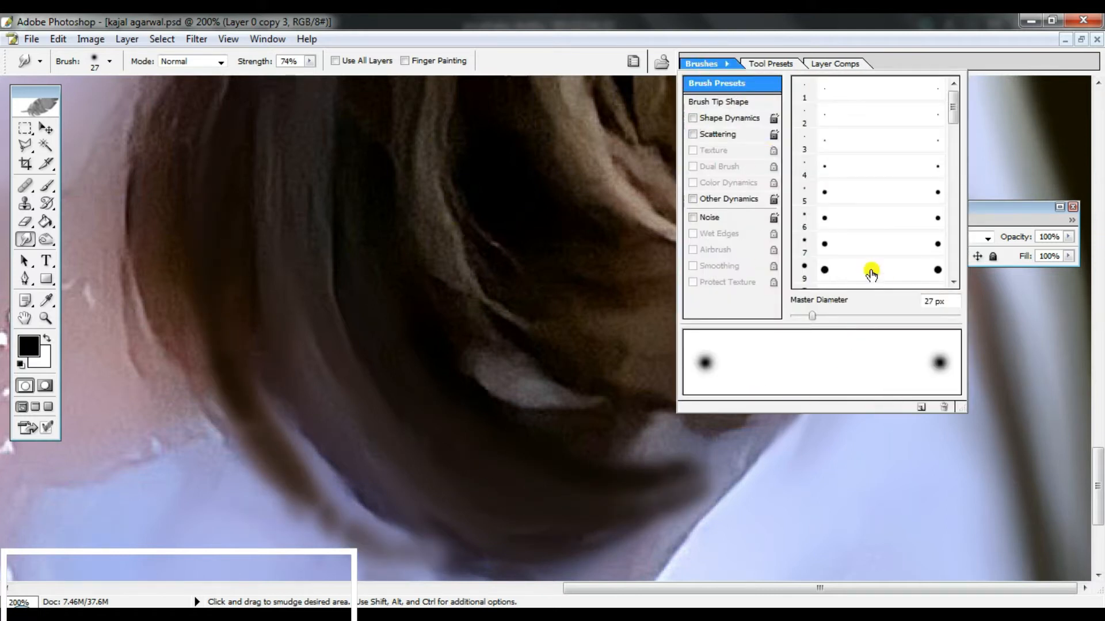
left_click(1007, 171)
left_click_drag(140, 208, 259, 576)
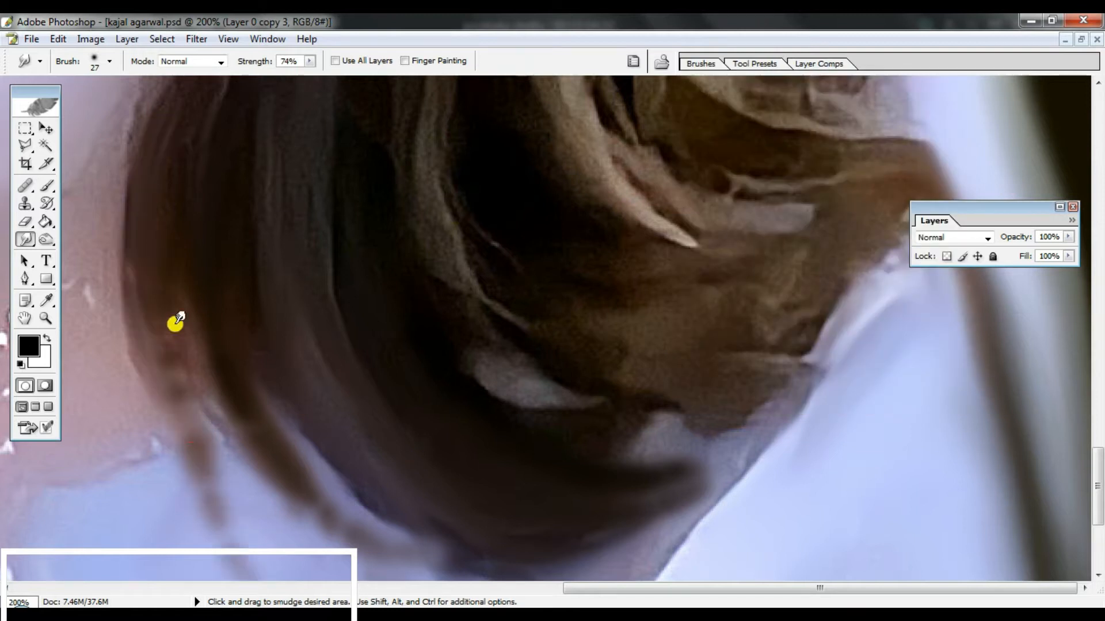
left_click_drag(174, 323, 381, 591)
left_click_drag(193, 302, 279, 518)
left_click_drag(210, 362, 345, 555)
Smudge the long strands in the upper part of the shoulder curl downward with a 40 px brush.
left_click_drag(1009, 284, 1009, 284)
left_click_drag(1098, 491, 1098, 460)
mouse_move(416, 213)
left_mouse_down()
mouse_move(409, 320)
mouse_move(524, 576)
left_mouse_up()
left_click_drag(393, 244, 419, 397)
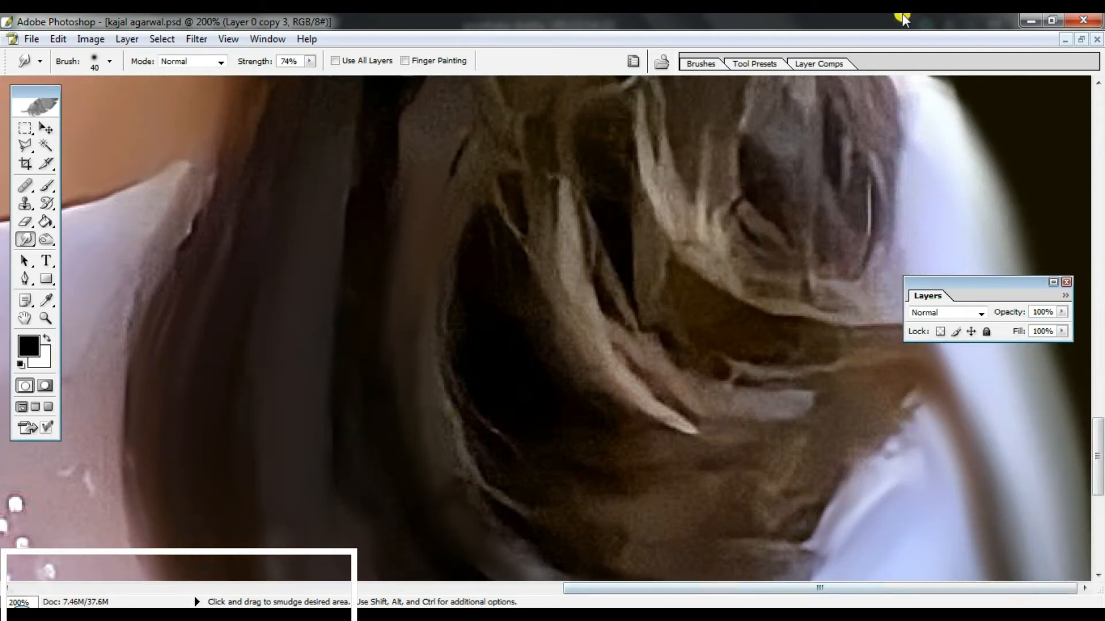
Examine the smudged hair and neckline close up and within the lower part of the portrait.
key("ctrl+minus")
key("ctrl+minus")
key("ctrl+plus")
key("ctrl+plus")
key("ctrl+plus")
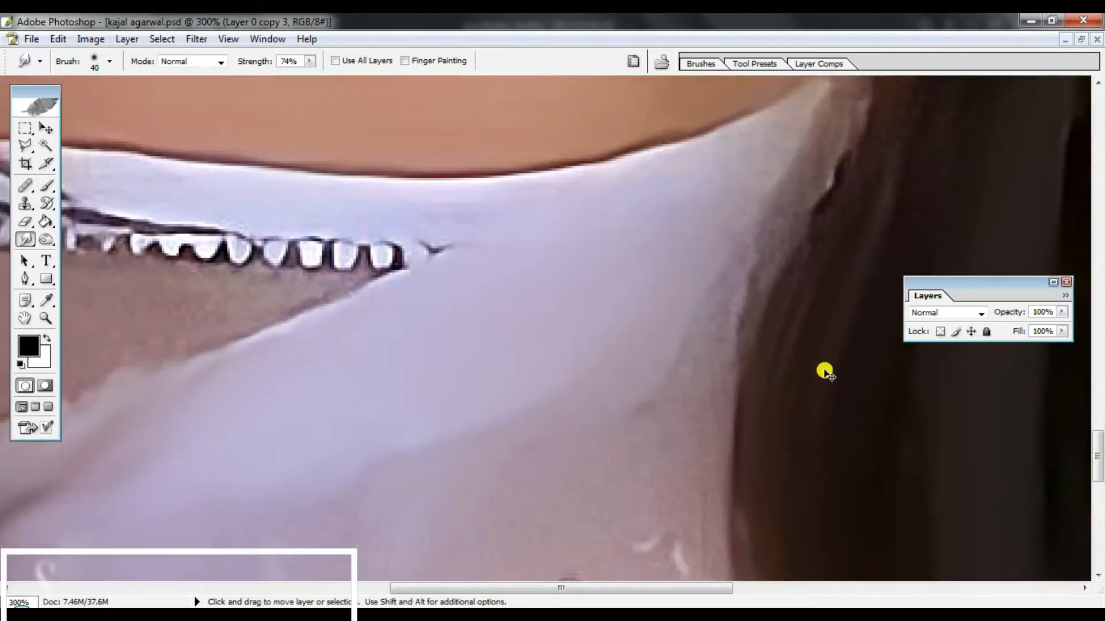
key("ctrl+minus")
key("ctrl+minus")
key("ctrl+minus")
scroll(741, 415, "up", 2)
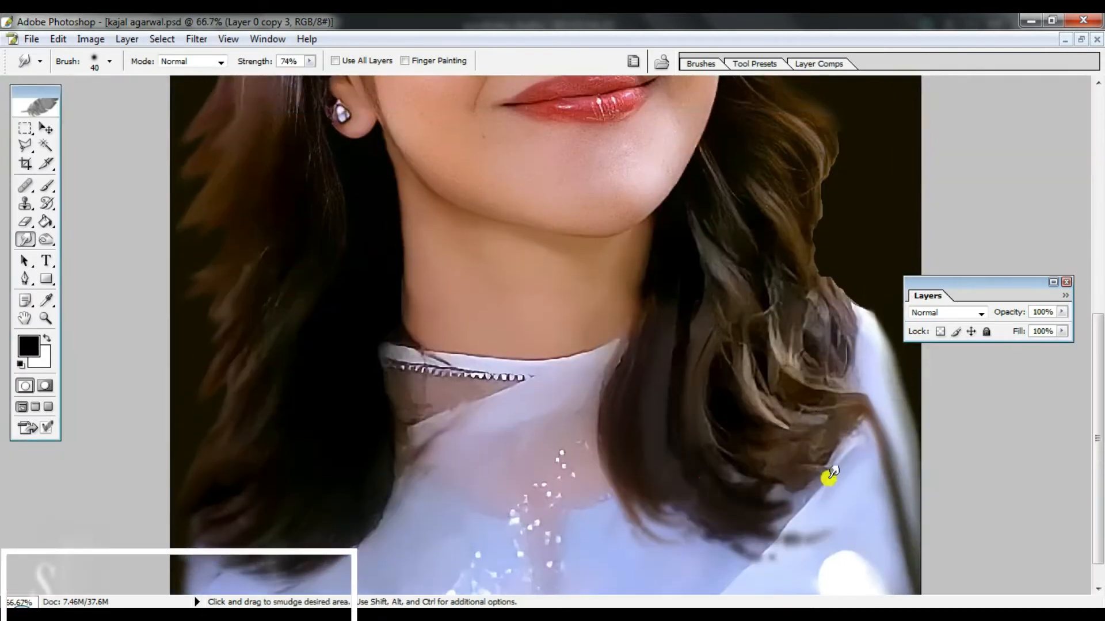
Try smudging the tips of the shoulder curl with a hard-edged 40 px brush and undo the last stroke.
right_click(800, 500)
left_click(644, 488)
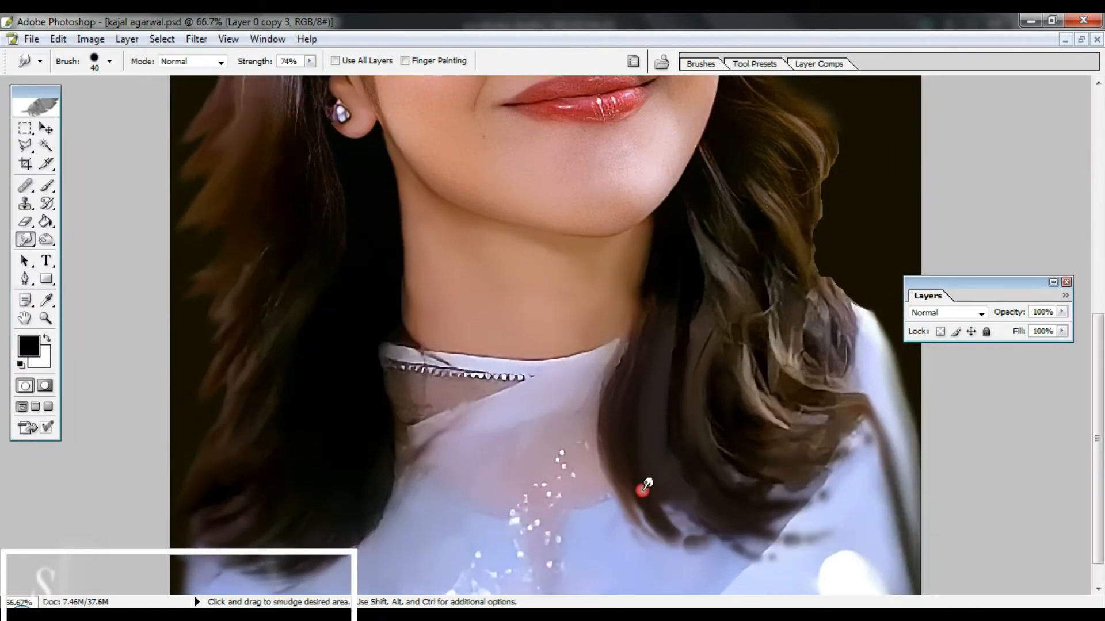
key("ctrl+alt+z")
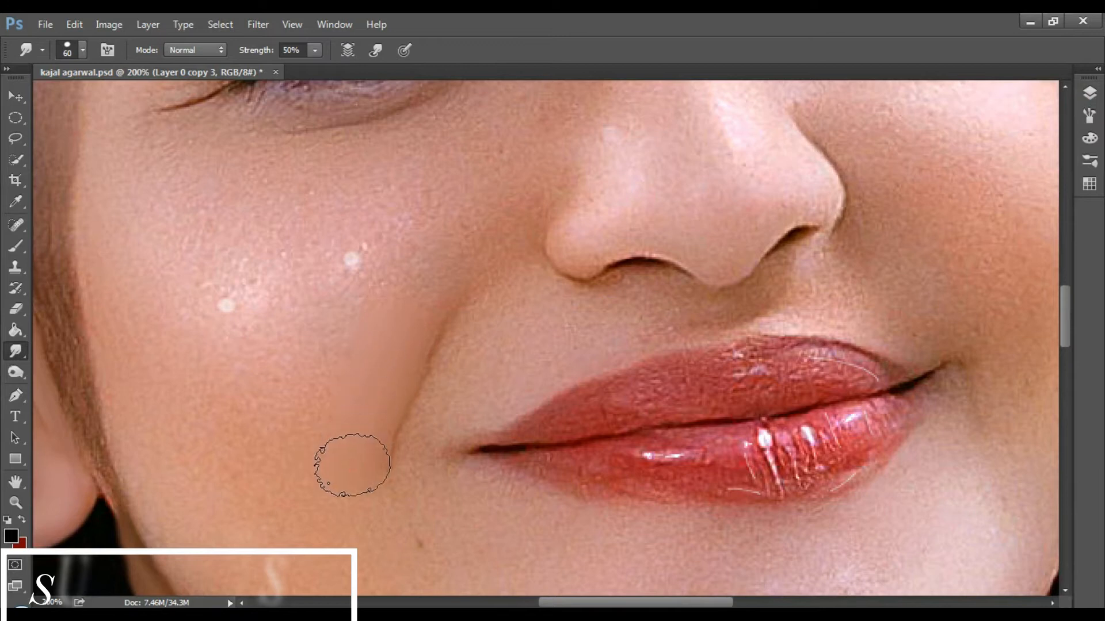
In the newer Photoshop window, smudge the left cheek beside the smile fold smooth with a 60 px brush at 50% strength.
scroll(412, 294, "up", 3)
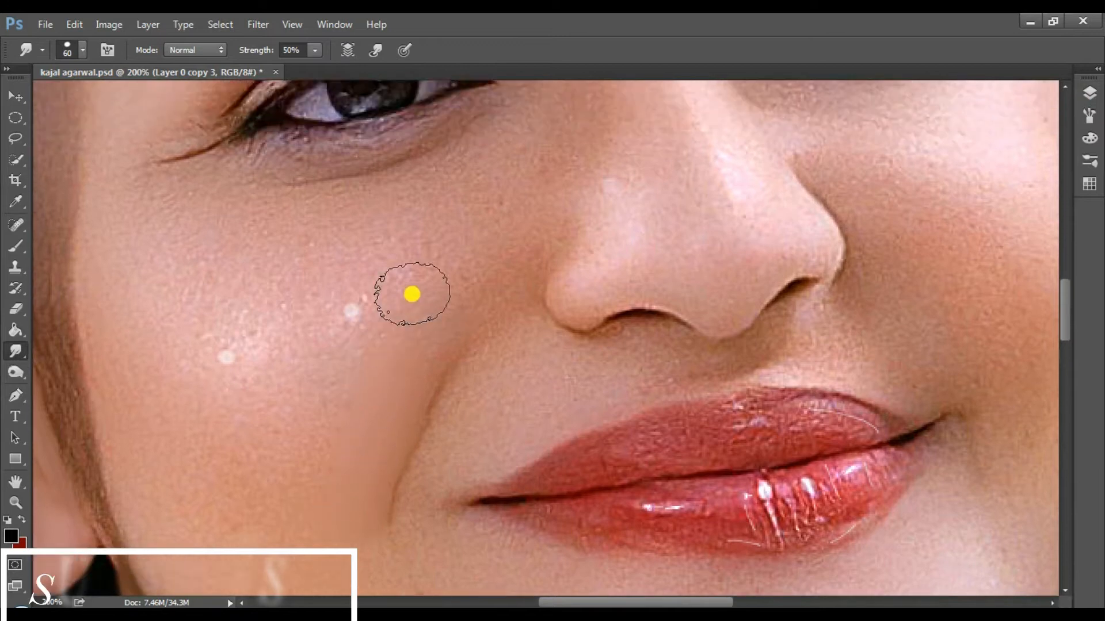
scroll(453, 306, "down", 6)
left_click(140, 294)
scroll(305, 324, "up", 4)
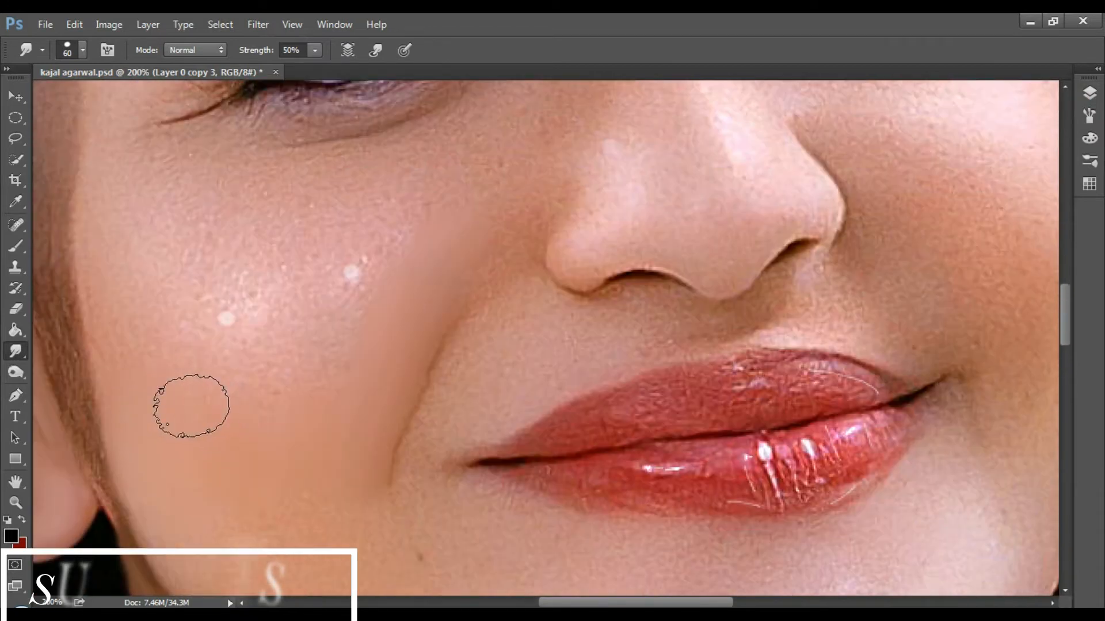
Smudge the grainy highlight and white dots on the left cheek smooth with a 90 px brush.
left_click(250, 398)
key("bracketright")
key("bracketright")
key("bracketright")
mouse_move(210, 309)
left_mouse_down()
mouse_move(229, 330)
mouse_move(319, 294)
mouse_move(327, 325)
left_mouse_up()
scroll(180, 247, "up", 3)
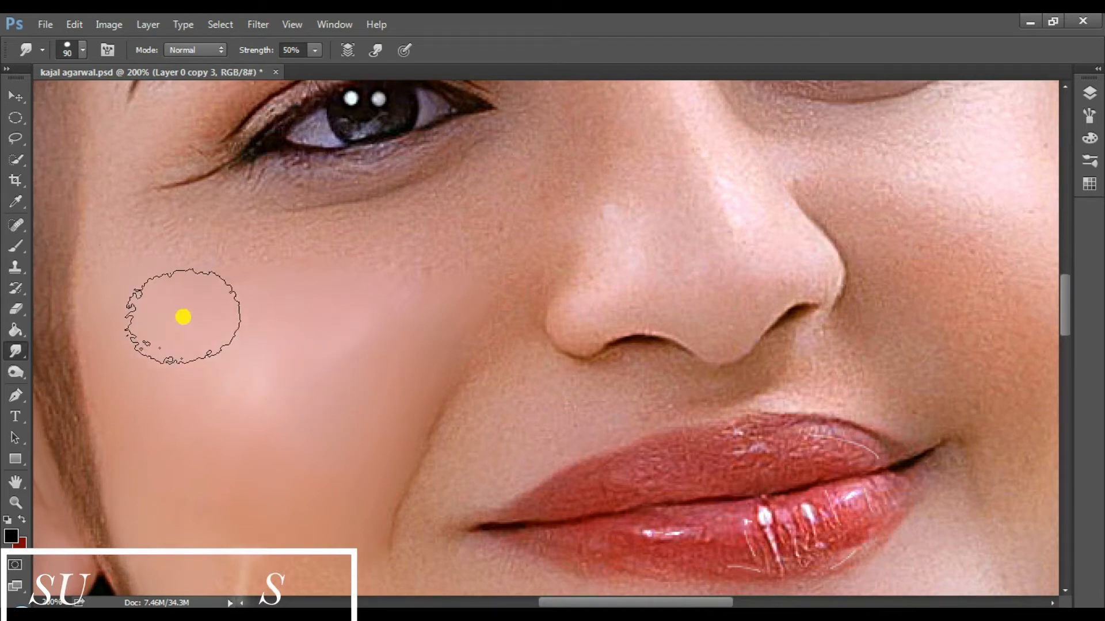
Smudge the left temple, the skin between the eyebrows and the skin around the left eye smooth, reducing the brush to 50 px.
scroll(183, 316, "up", 6)
scroll(182, 316, "up", 4)
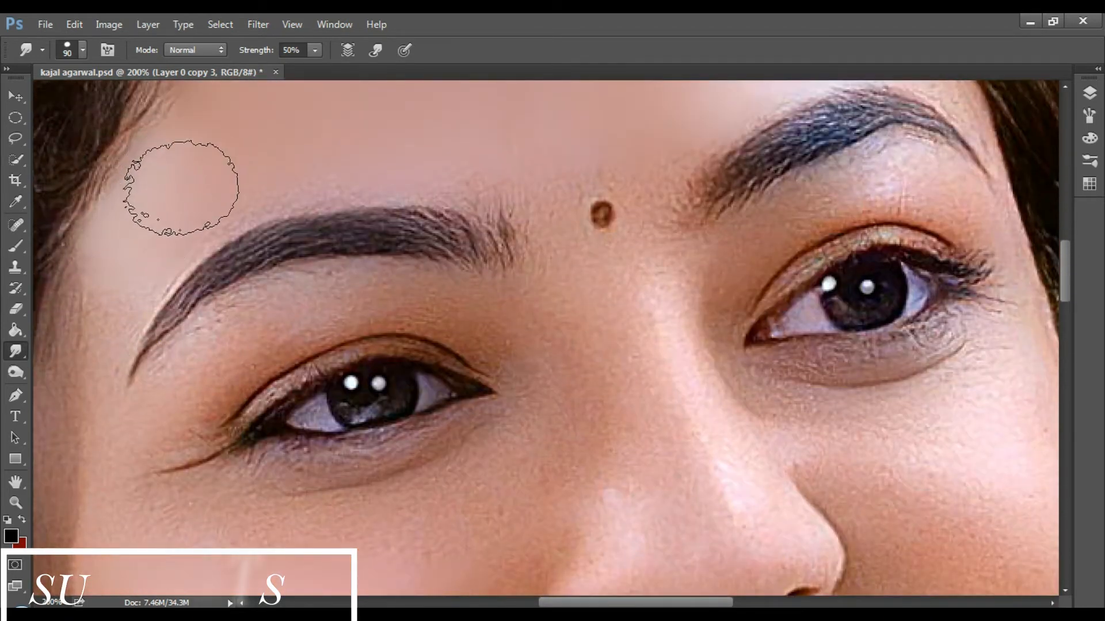
key("bracketleft")
key("bracketleft")
key("bracketleft")
key("bracketleft")
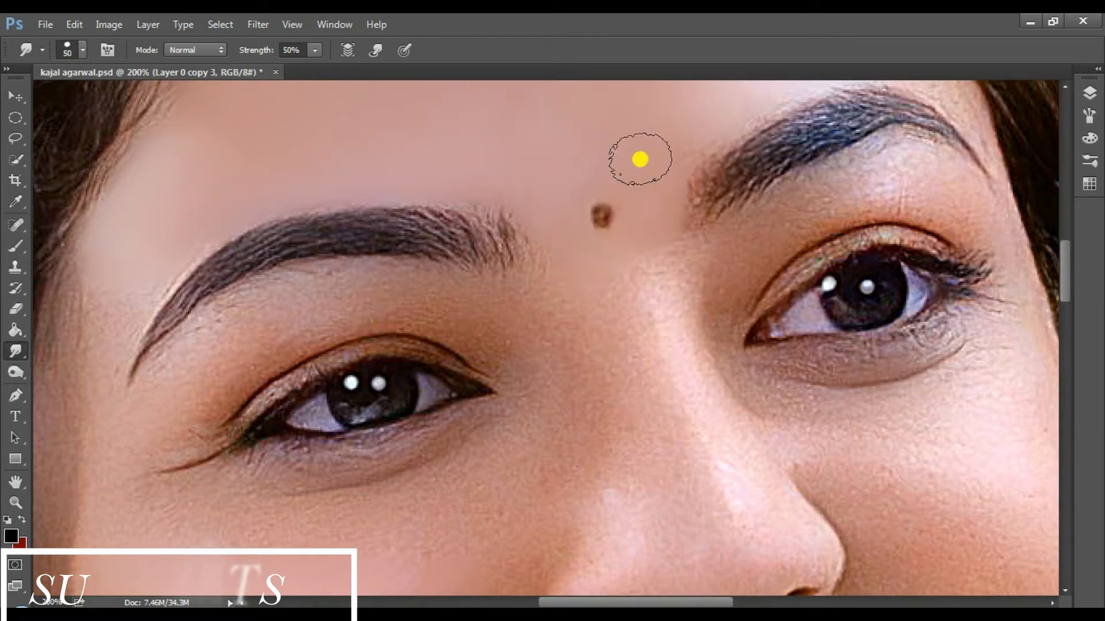
scroll(633, 181, "up", 2)
scroll(438, 230, "down", 4)
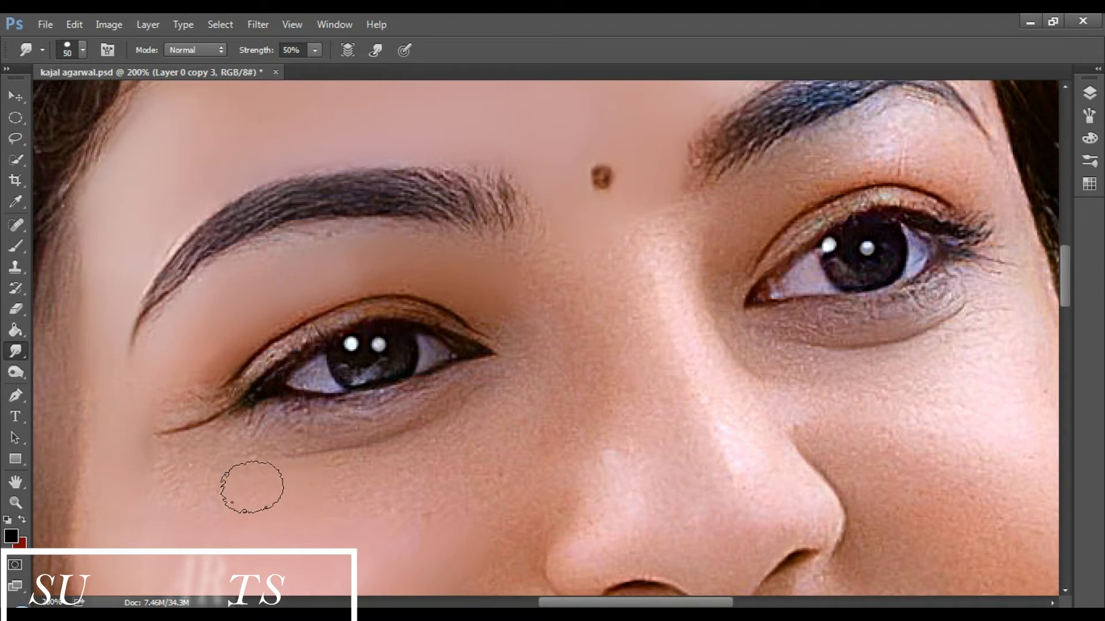
scroll(333, 377, "down", 6)
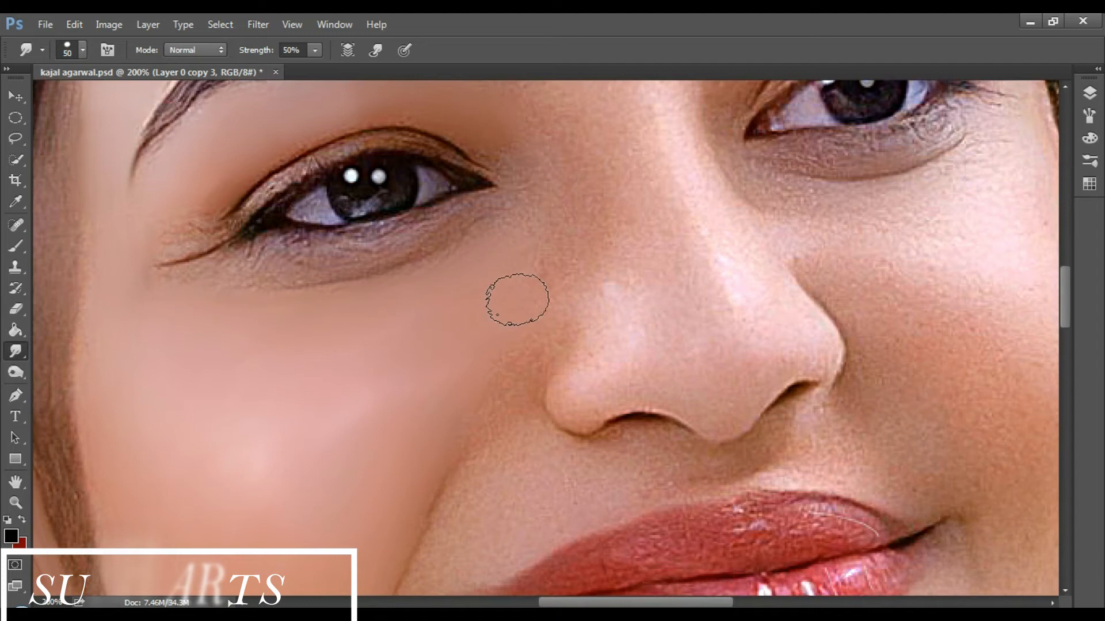
Smudge the lower left cheek and jawline smooth with a 70 px brush at 50% strength.
scroll(502, 346, "down", 9)
scroll(365, 389, "down", 2)
key("bracketright")
key("bracketright")
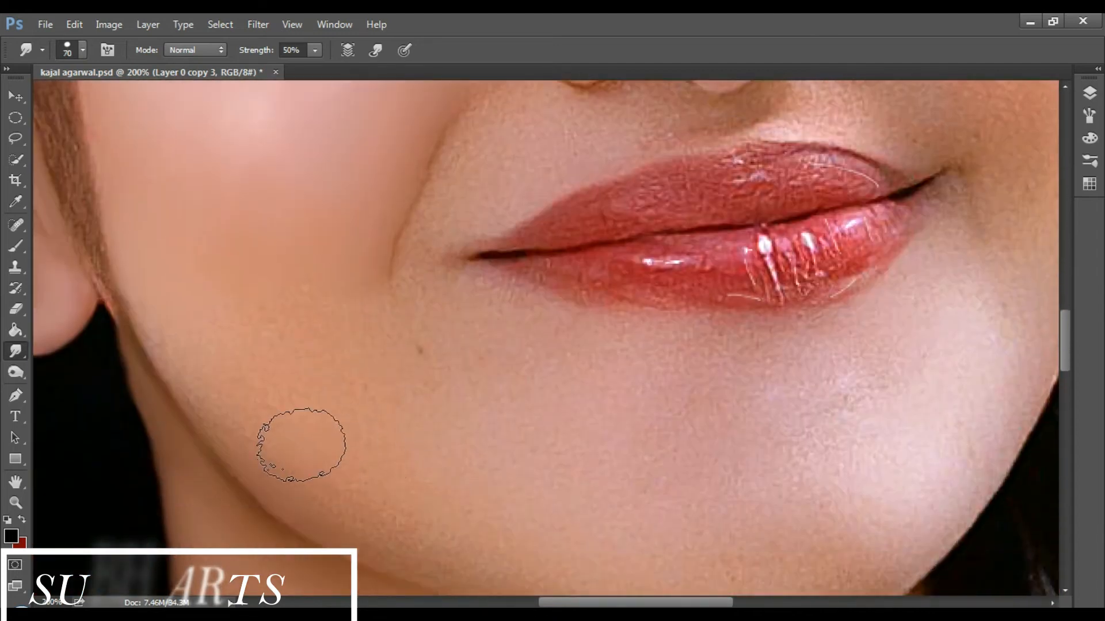
mouse_move(302, 449)
left_mouse_down()
mouse_move(278, 445)
mouse_move(191, 329)
mouse_move(238, 416)
mouse_move(219, 392)
mouse_move(301, 470)
mouse_move(285, 322)
mouse_move(331, 371)
mouse_move(310, 278)
mouse_move(346, 411)
mouse_move(409, 363)
mouse_move(339, 319)
mouse_move(419, 536)
left_mouse_up()
scroll(419, 537, "down", 2)
Smudge the chin skin below the lips smooth, including the bright highlight, with the 70 px brush.
mouse_move(593, 298)
left_mouse_down()
mouse_move(612, 345)
mouse_move(561, 366)
mouse_move(508, 266)
mouse_move(518, 305)
mouse_move(489, 307)
mouse_move(466, 243)
mouse_move(678, 442)
mouse_move(623, 428)
mouse_move(742, 490)
mouse_move(808, 508)
mouse_move(759, 519)
mouse_move(613, 487)
mouse_move(638, 507)
mouse_move(607, 489)
mouse_move(494, 471)
mouse_move(474, 446)
mouse_move(581, 400)
mouse_move(391, 439)
mouse_move(592, 427)
mouse_move(493, 360)
mouse_move(479, 319)
left_mouse_up()
mouse_move(910, 334)
left_mouse_down()
mouse_move(910, 357)
mouse_move(955, 328)
mouse_move(812, 276)
mouse_move(719, 276)
mouse_move(795, 313)
mouse_move(925, 217)
mouse_move(917, 209)
mouse_move(732, 271)
mouse_move(705, 306)
left_mouse_up()
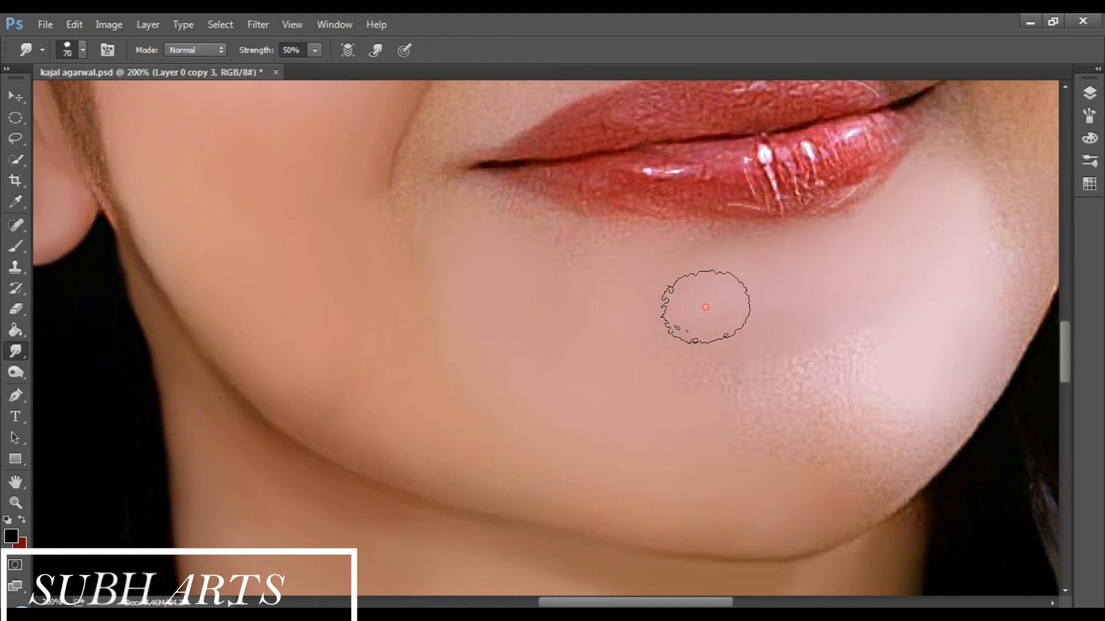
scroll(882, 370, "down", 2)
mouse_move(882, 406)
left_mouse_down()
mouse_move(773, 341)
mouse_move(690, 332)
mouse_move(755, 371)
mouse_move(698, 315)
left_mouse_up()
scroll(697, 315, "up", 2)
Smudge the right cheek smooth from beside the nose to the hairline with the 70 px brush.
left_click_drag(699, 603, 744, 606)
scroll(777, 348, "up", 6)
mouse_move(725, 249)
left_mouse_down()
mouse_move(772, 291)
mouse_move(658, 222)
mouse_move(693, 282)
left_mouse_up()
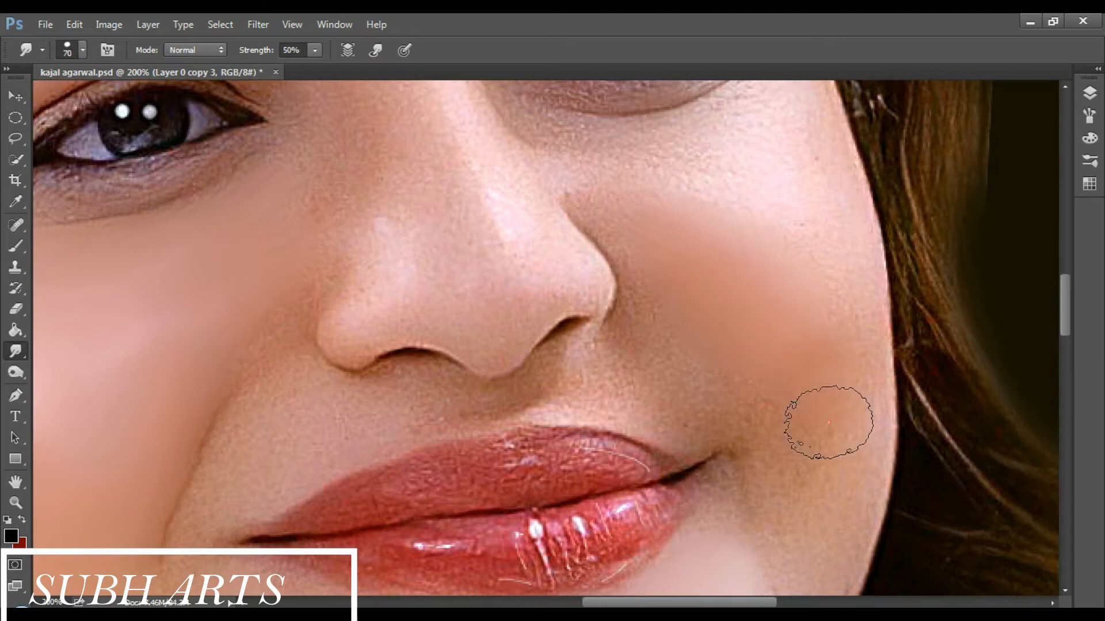
scroll(821, 512, "down", 2)
left_click(819, 306)
scroll(814, 293, "up", 6)
left_click_drag(837, 381, 830, 415)
Smudge the upper right cheek just below the right eye smooth with a 50 px brush.
key("bracketleft")
key("bracketleft")
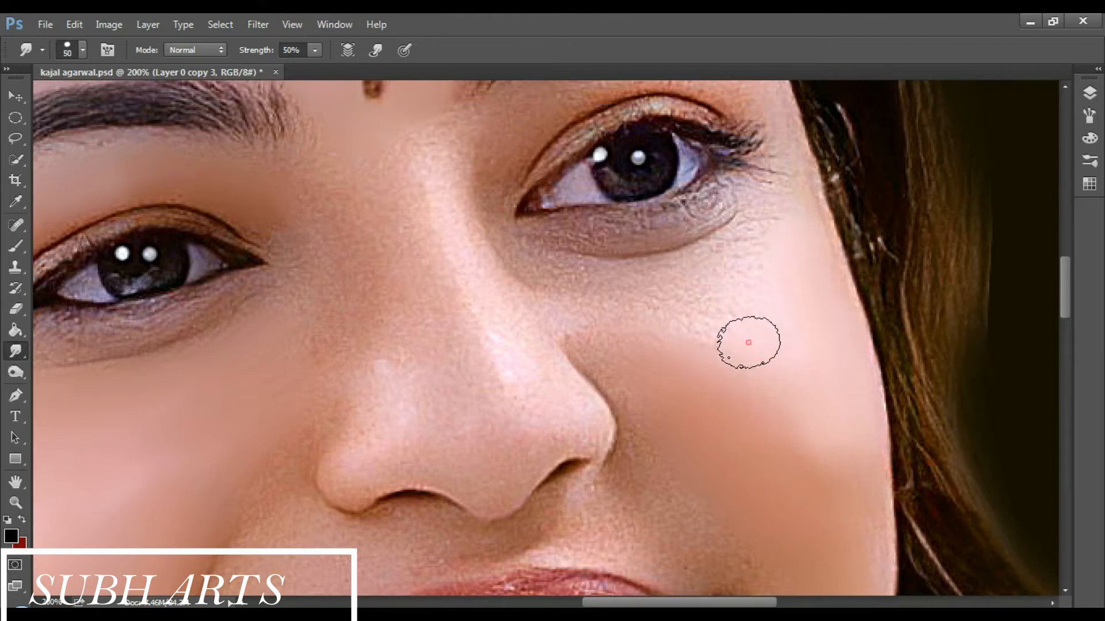
left_click_drag(691, 302, 723, 335)
scroll(619, 328, "down", 1)
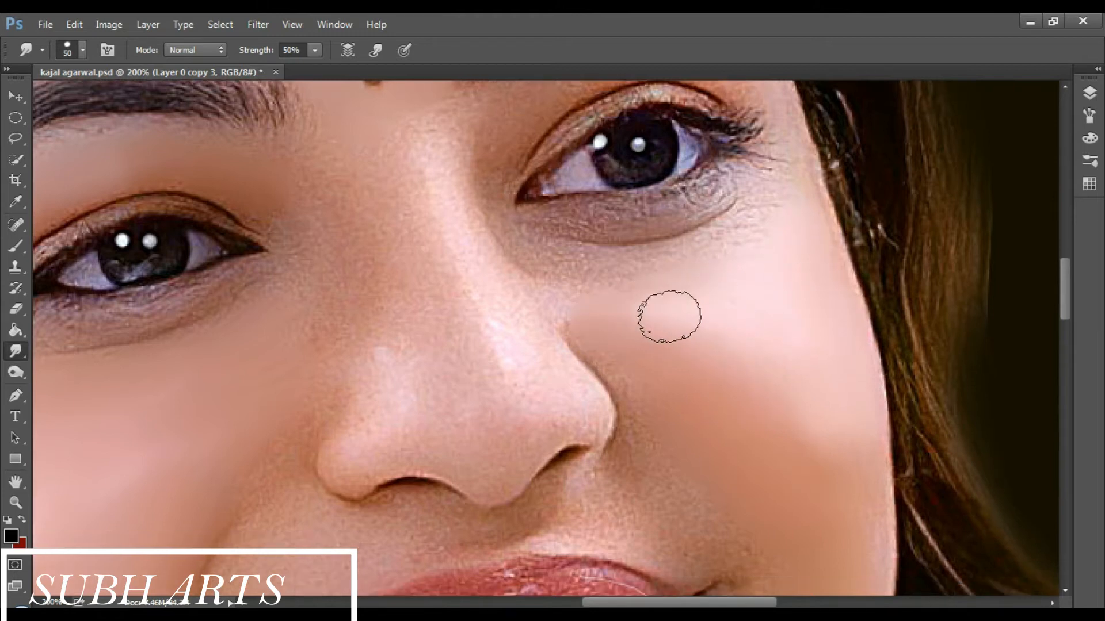
Smudge the skin beside the outer corner of the right eye and above its eyelid smooth with a 40 px brush.
scroll(817, 233, "up", 3)
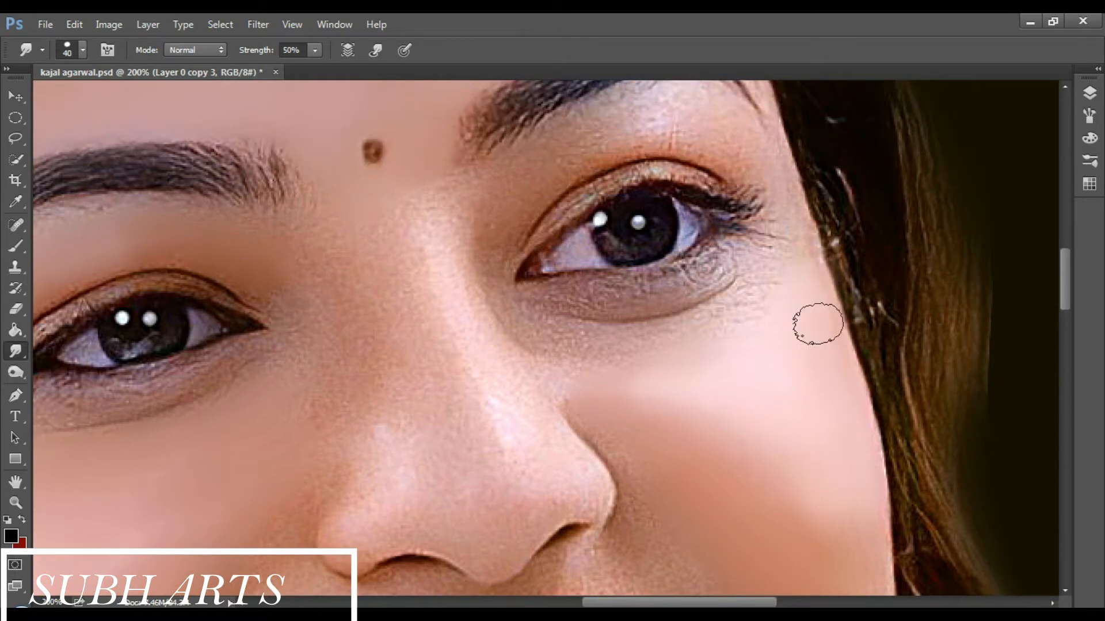
scroll(688, 253, "up", 5)
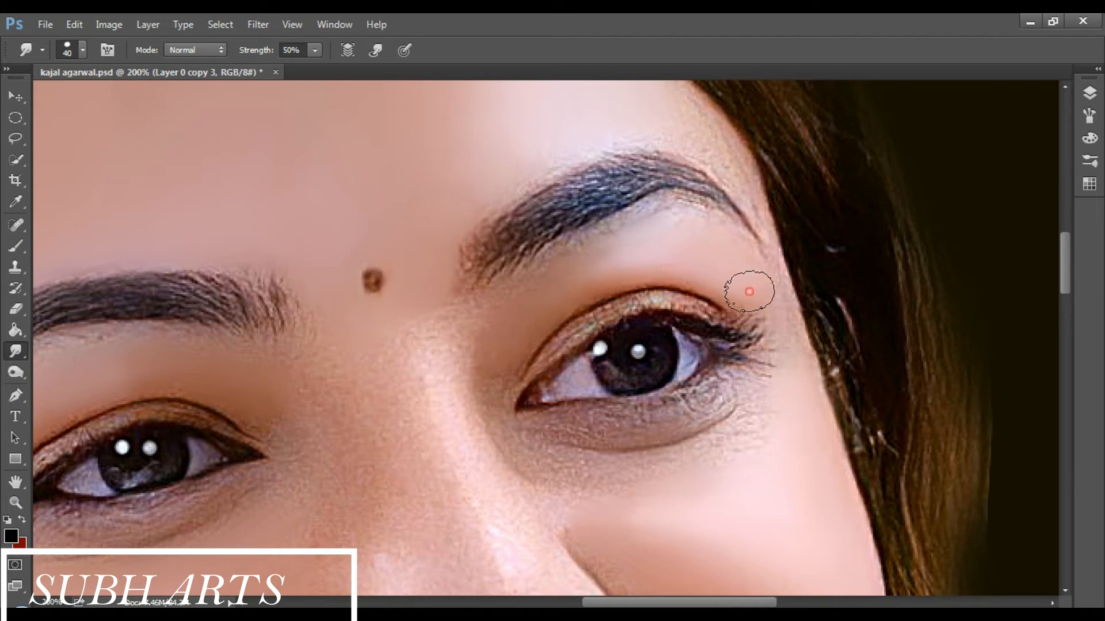
Smudge the skin above, beside and below the left mouth corner smooth with the 40 px brush.
scroll(322, 354, "down", 14)
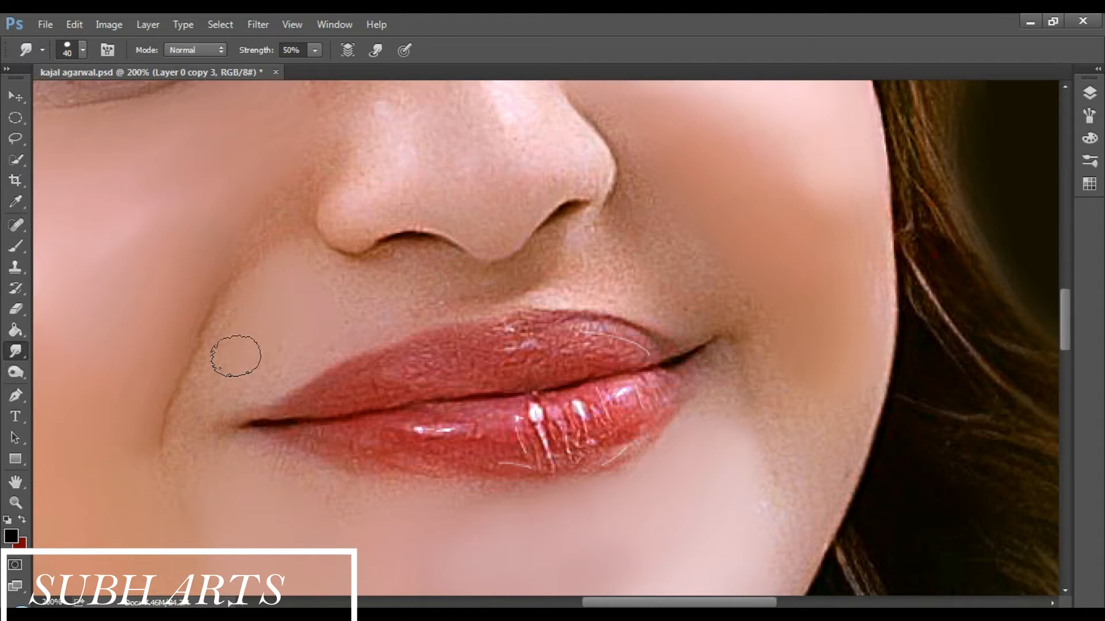
scroll(225, 372, "down", 3)
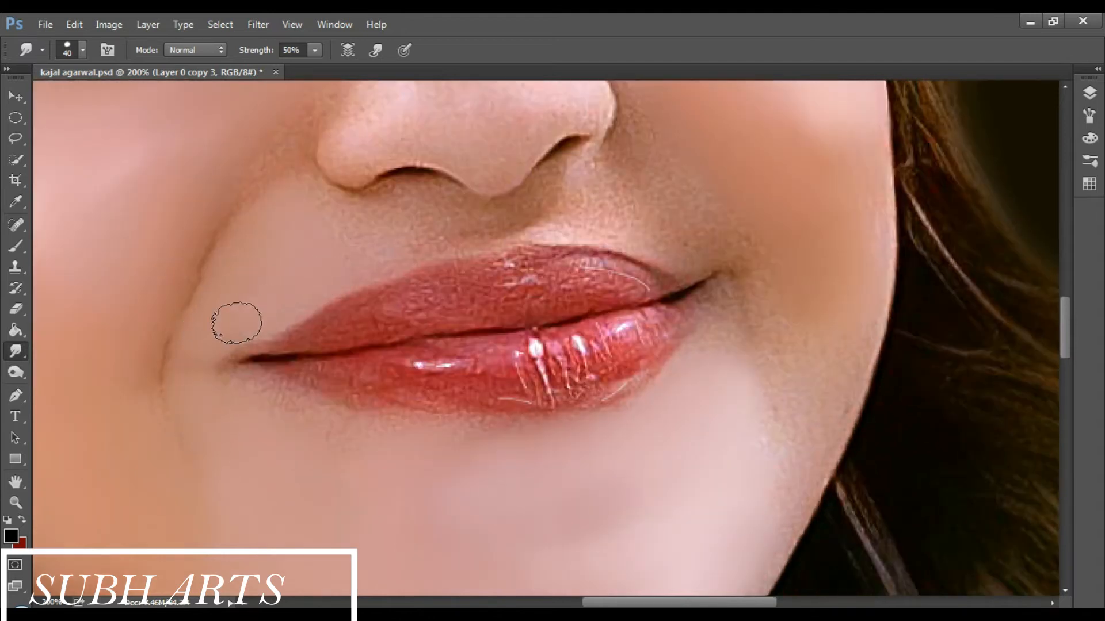
scroll(313, 304, "down", 3)
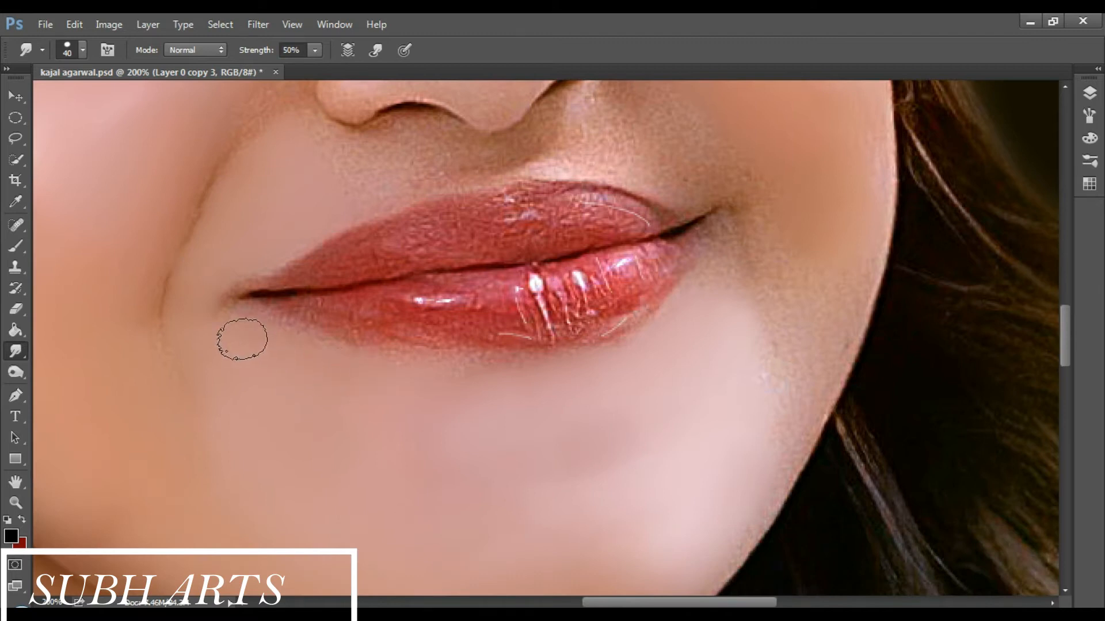
Trace a Pen path around the lower right cheek from the mouth corner to the jaw edge and convert it to a selection.
key("p")
scroll(740, 239, "up", 1)
left_click(735, 243)
left_click(761, 332)
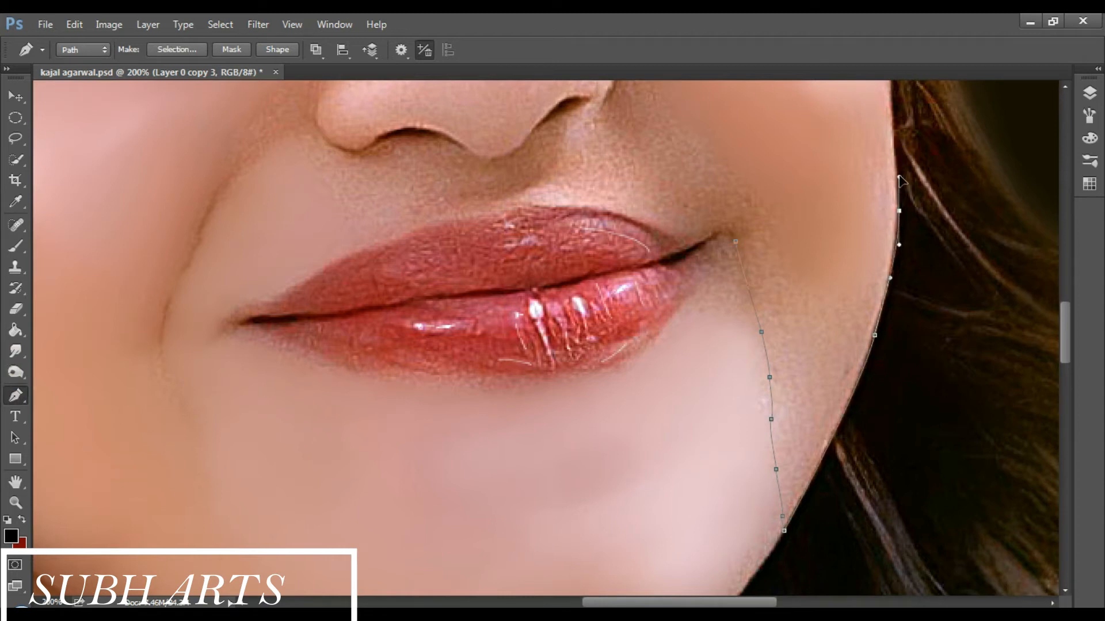
scroll(748, 124, "up", 3)
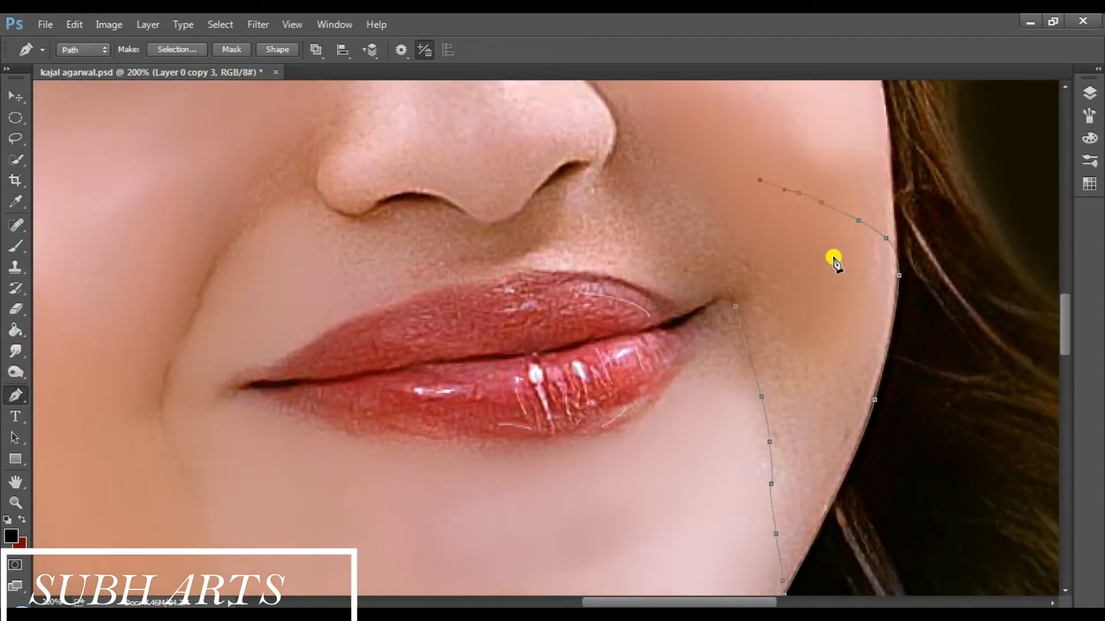
right_click(769, 303)
left_click(789, 311)
left_click(641, 183)
Set the Smudge tool to a soft round brush tip of 55 px with 0% hardness.
left_click(17, 351)
right_click(366, 311)
left_click(468, 521)
left_click_drag(499, 352, 474, 352)
Smudge the selected lower right cheek and jaw smooth with the 55 px brush at 50% strength.
mouse_move(819, 271)
left_mouse_down()
mouse_move(877, 253)
mouse_move(852, 377)
mouse_move(860, 347)
left_mouse_up()
left_click(1089, 115)
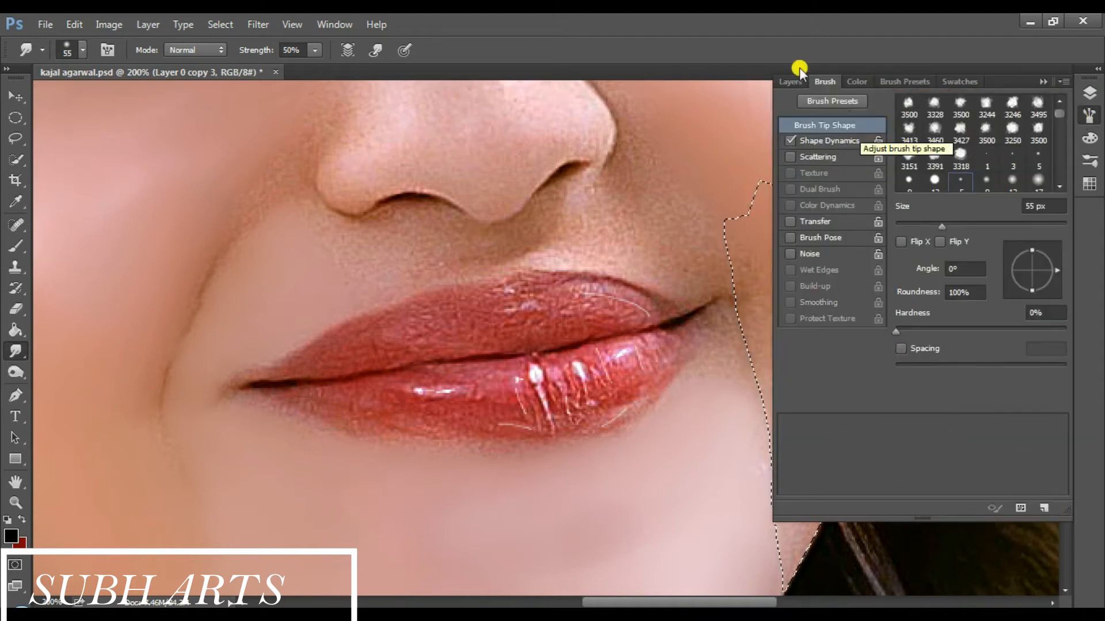
left_click(1090, 118)
mouse_move(761, 443)
left_mouse_down()
mouse_move(779, 369)
mouse_move(762, 342)
mouse_move(769, 383)
mouse_move(757, 405)
mouse_move(731, 309)
mouse_move(763, 264)
mouse_move(802, 354)
mouse_move(821, 462)
mouse_move(864, 409)
mouse_move(757, 395)
mouse_move(736, 519)
mouse_move(792, 358)
mouse_move(786, 283)
left_mouse_up()
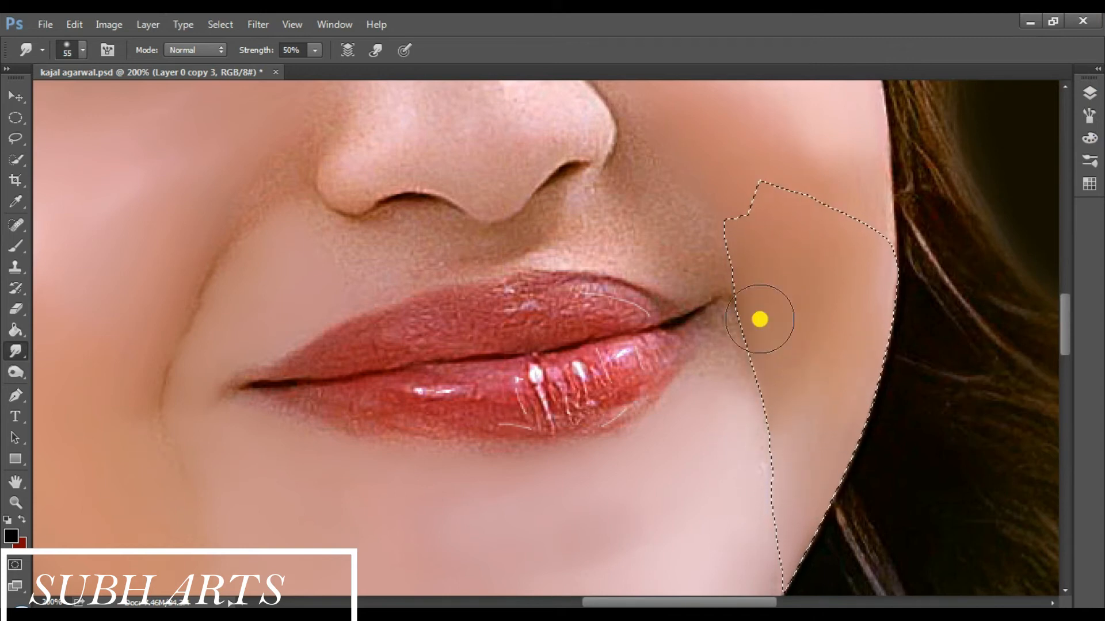
scroll(759, 319, "down", 3)
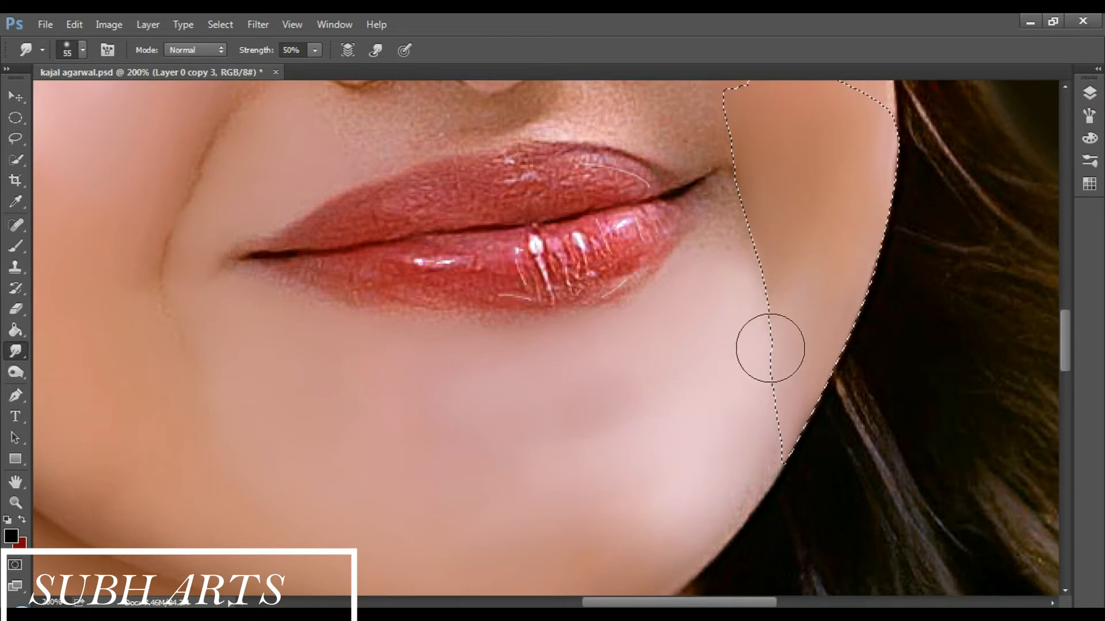
Smudge the skin around the right mouth corner up to the cheek selection's edge, reduce the brush to 45 px, and remove the selection.
scroll(740, 306, "up", 2)
scroll(743, 304, "up", 2)
mouse_move(739, 289)
left_mouse_down()
mouse_move(694, 271)
mouse_move(679, 282)
mouse_move(690, 276)
mouse_move(691, 305)
mouse_move(710, 292)
mouse_move(672, 270)
left_mouse_up()
key("bracketleft")
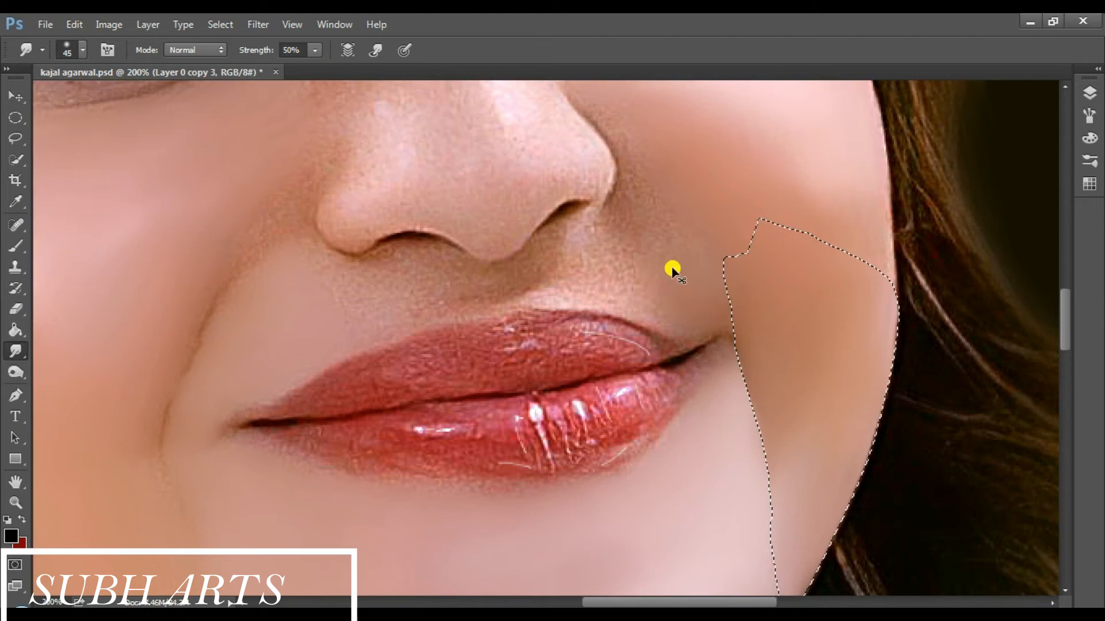
key("ctrl+d")
Trace a Pen path from the right nostril along the smile fold and around the right half of the lips, and convert it to a selection.
scroll(223, 284, "up", 1)
left_click(16, 395)
scroll(613, 197, "up", 1)
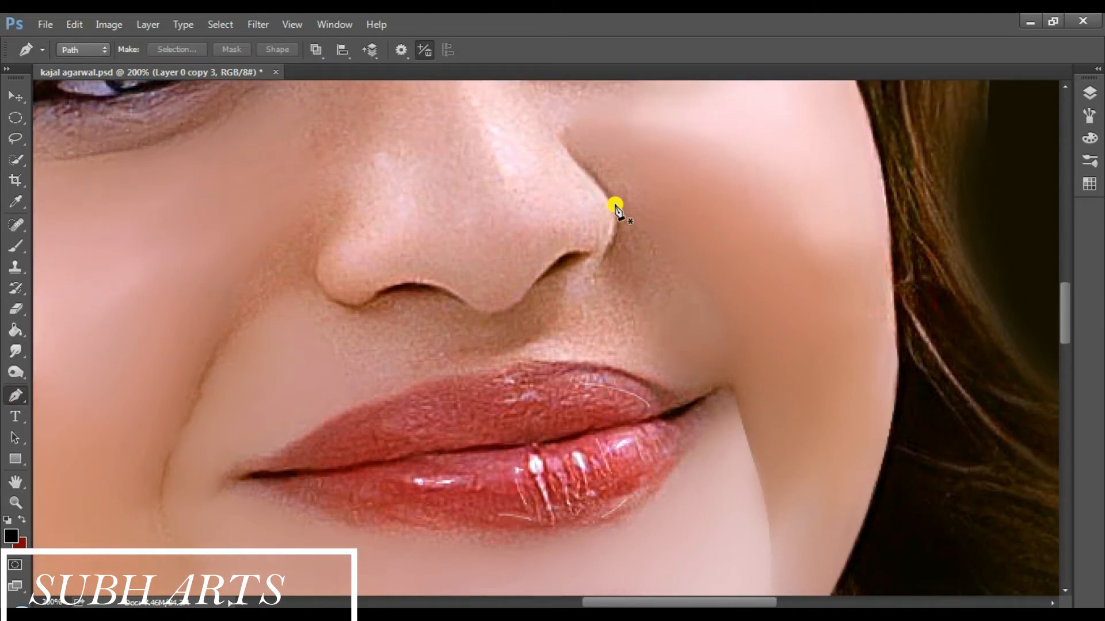
left_click(622, 219)
left_click(449, 441)
left_click(510, 254)
left_click(622, 220)
right_click(608, 224)
left_click(684, 305)
key("Return")
Smudge the selected skin between the right nostril, upper lip and smile fold smooth, reducing the brush from 45 px to 20 px.
left_click(16, 351)
mouse_move(648, 253)
left_mouse_down()
mouse_move(676, 264)
mouse_move(651, 269)
mouse_move(707, 306)
left_mouse_up()
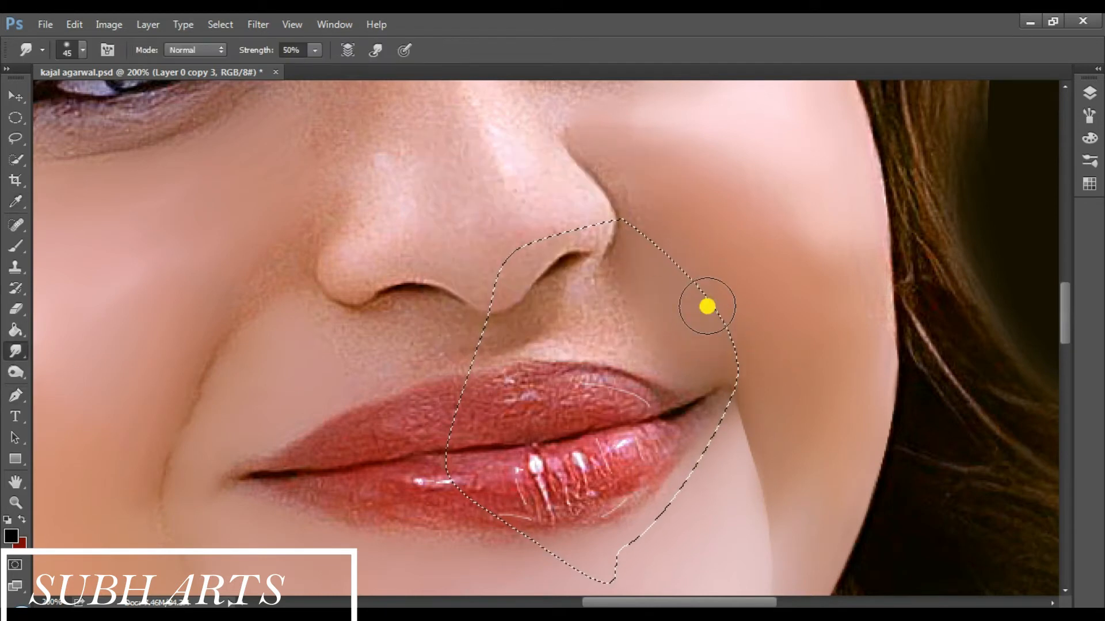
key("ctrl+plus")
key("bracketleft")
key("bracketleft")
mouse_move(640, 328)
left_mouse_down()
mouse_move(654, 269)
mouse_move(618, 334)
mouse_move(573, 347)
mouse_move(697, 355)
left_mouse_up()
left_click(581, 343)
key("bracketleft")
key("bracketleft")
mouse_move(547, 293)
left_mouse_down()
mouse_move(503, 335)
mouse_move(478, 340)
left_mouse_up()
Invert the selection, smudge the cheek side of the right smile fold with a 35 px brush, and remove the selection.
key("ctrl+d")
left_click(225, 24)
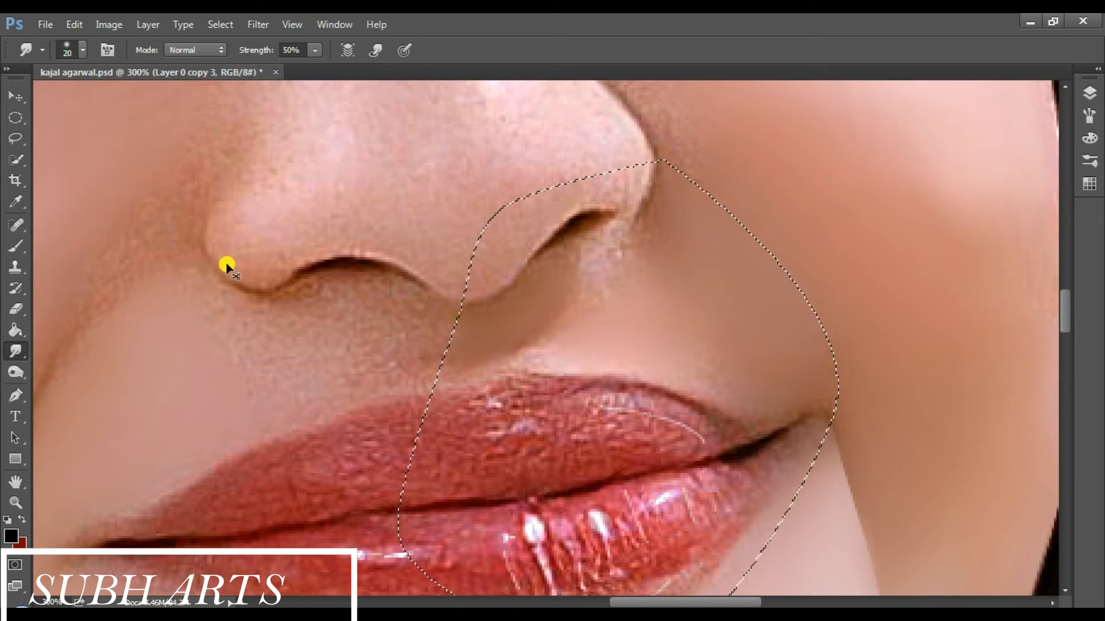
key("bracketright")
key("bracketright")
key("bracketright")
left_click_drag(777, 217, 747, 213)
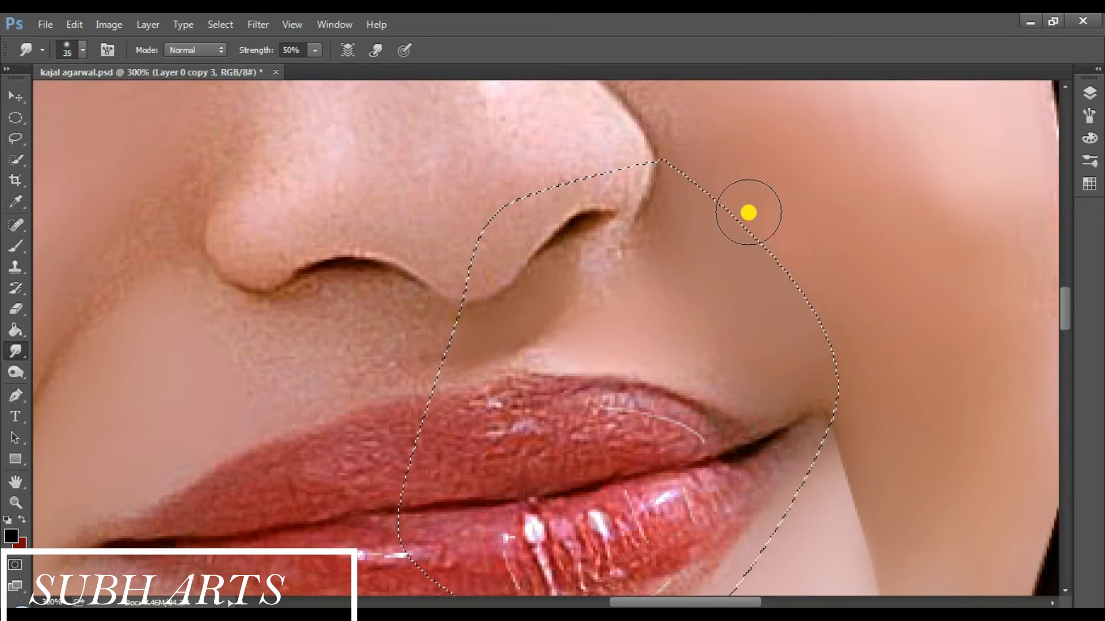
scroll(747, 213, "up", 3)
scroll(802, 358, "down", 2)
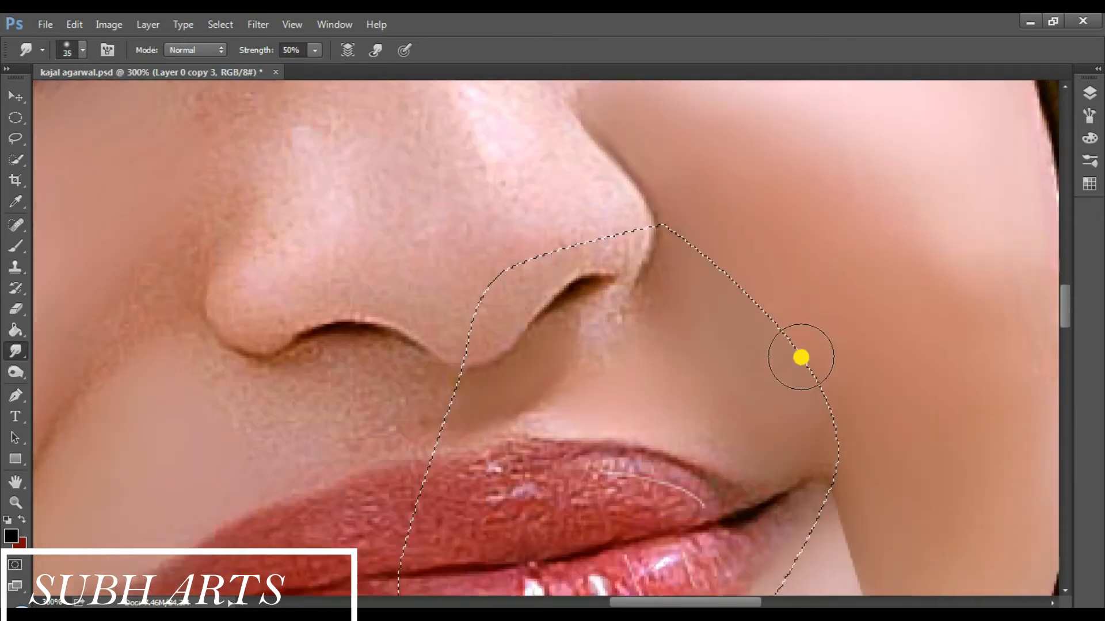
key("ctrl+d")
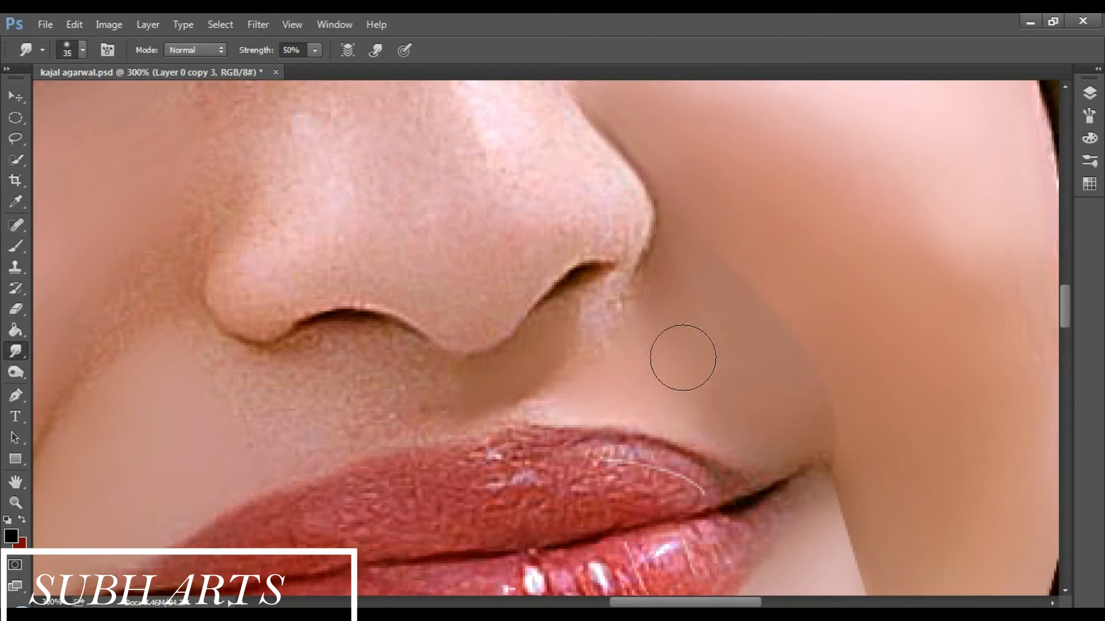
Examine the whole portrait and the smoothed area around the nose and mouth.
key("ctrl+minus")
key("ctrl+minus")
key("ctrl+minus")
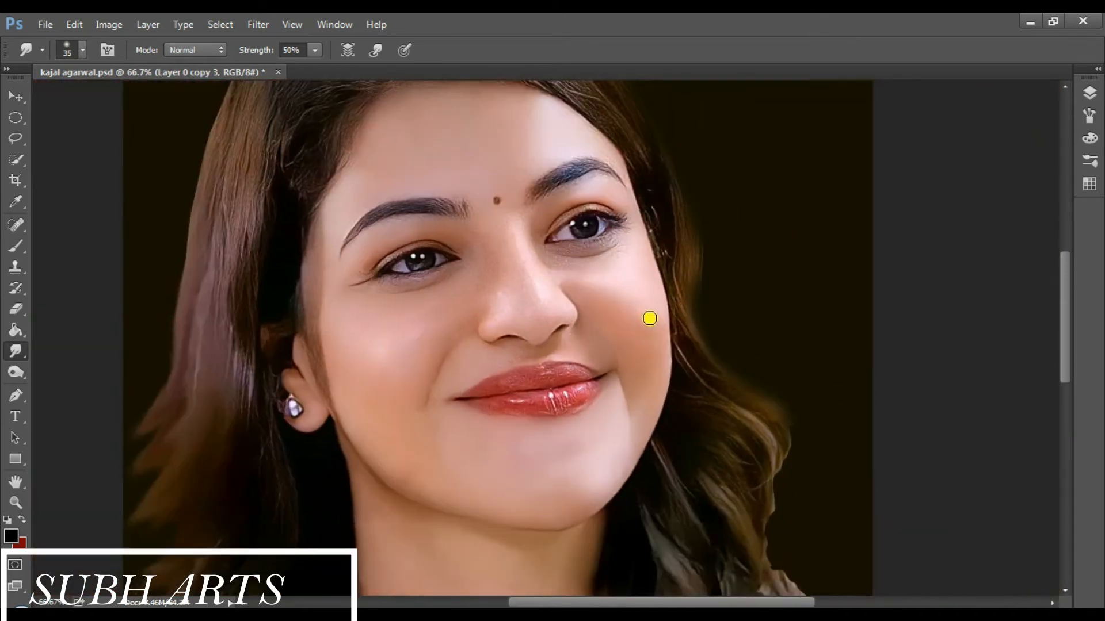
key("ctrl+minus")
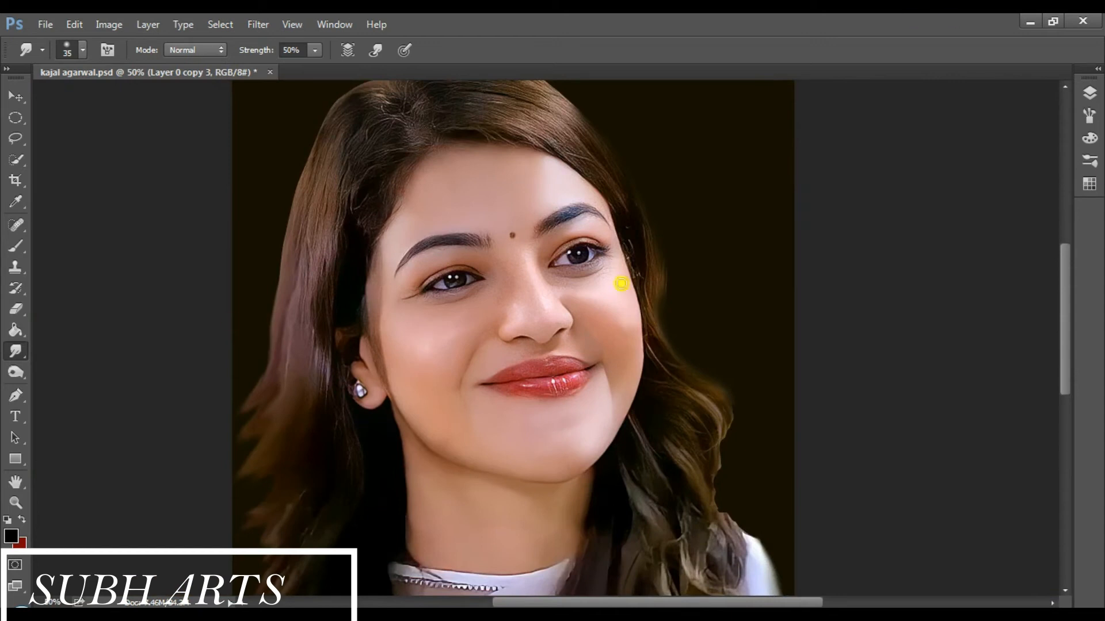
key("z")
left_click(607, 370)
left_click(530, 315)
left_click(547, 303)
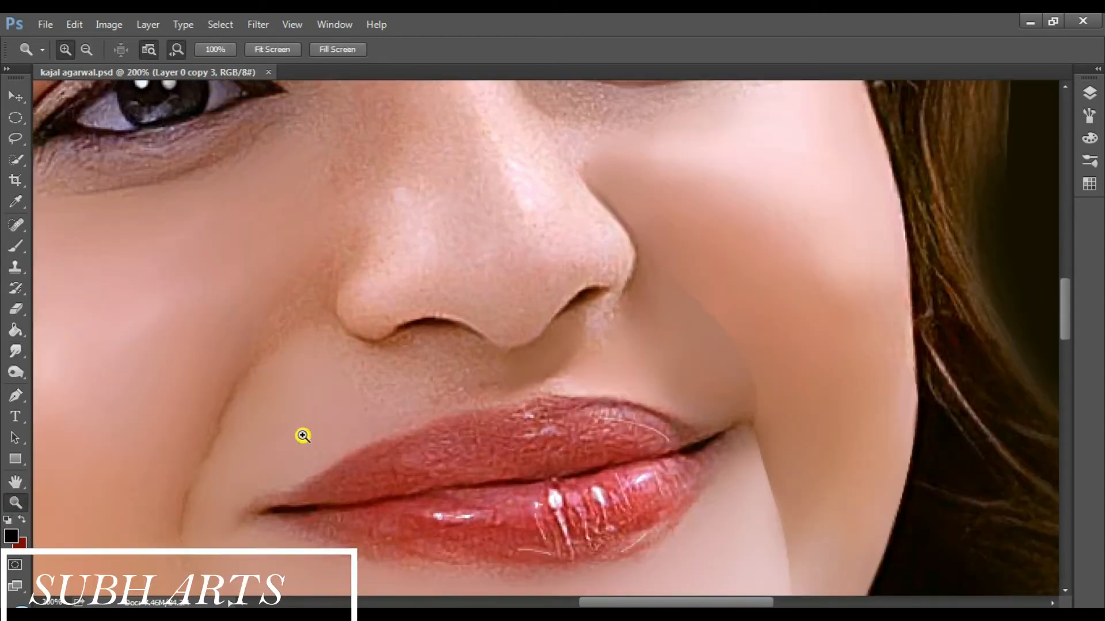
Trace a closed Pen path along the left smile fold and around the left cheek, and convert it to a selection with 0 px feather.
scroll(203, 266, "down", 1)
left_click(16, 395)
scroll(320, 218, "down", 1)
left_click(350, 145)
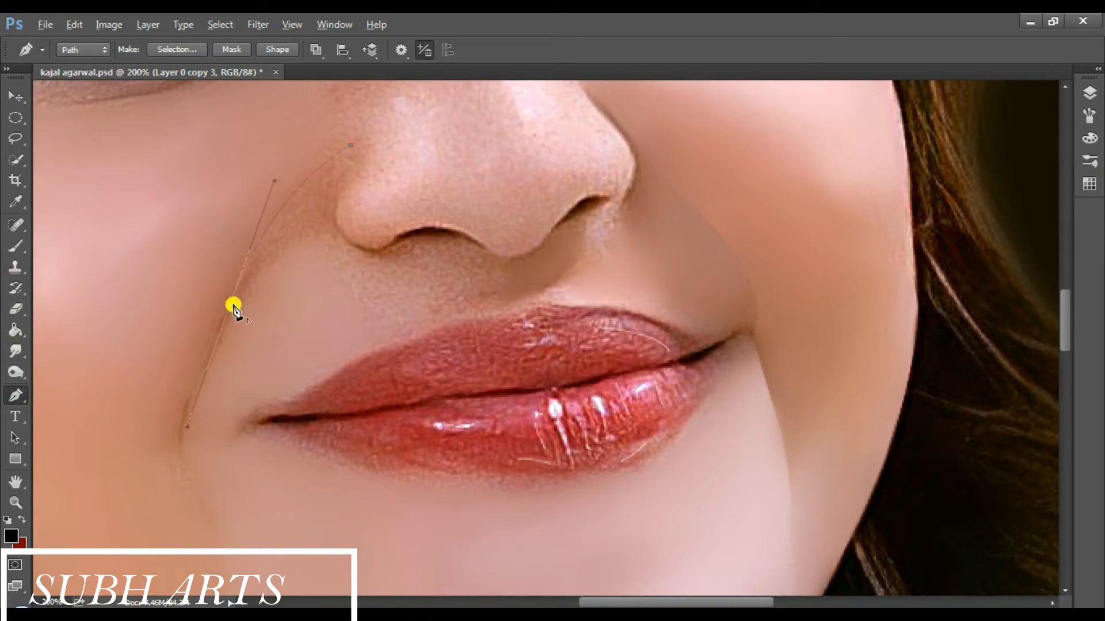
scroll(202, 345, "down", 3)
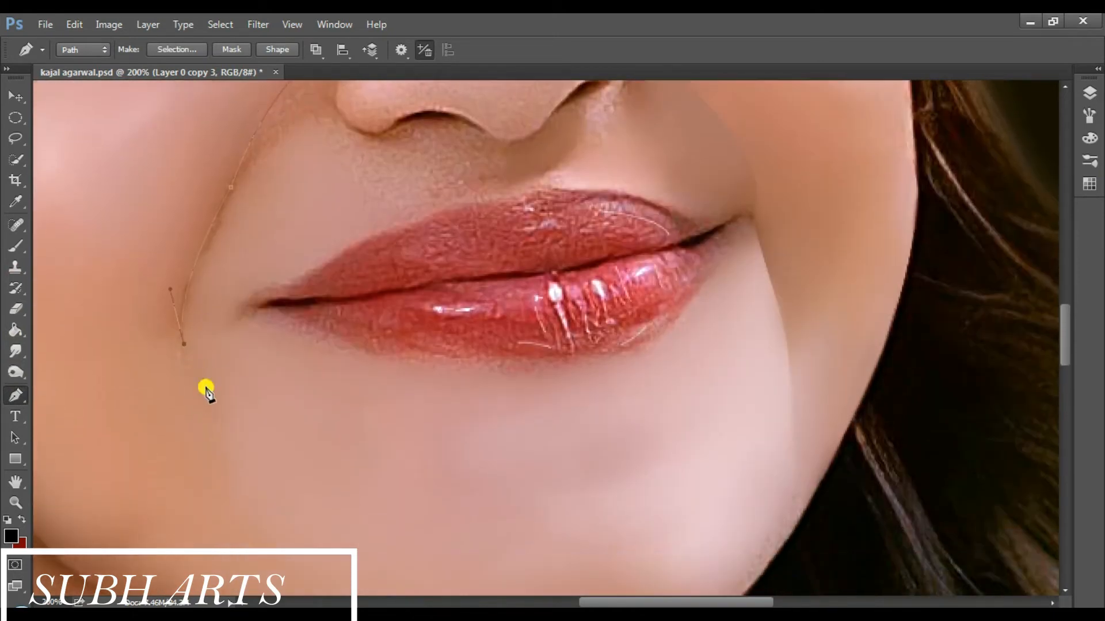
scroll(206, 392, "down", 2)
scroll(341, 461, "up", 2)
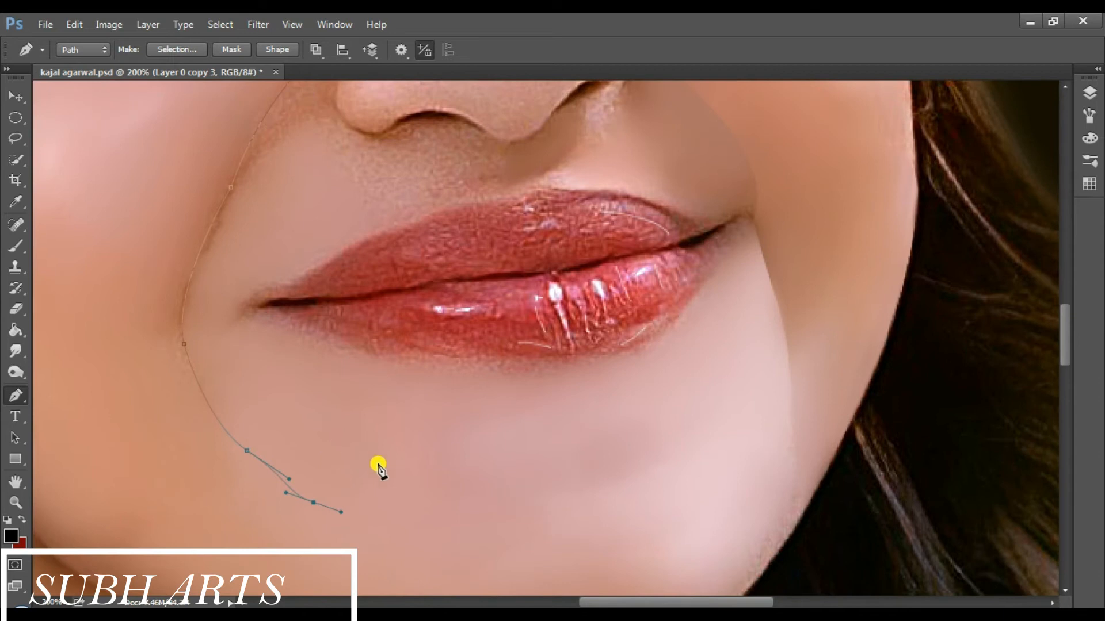
scroll(176, 239, "up", 6)
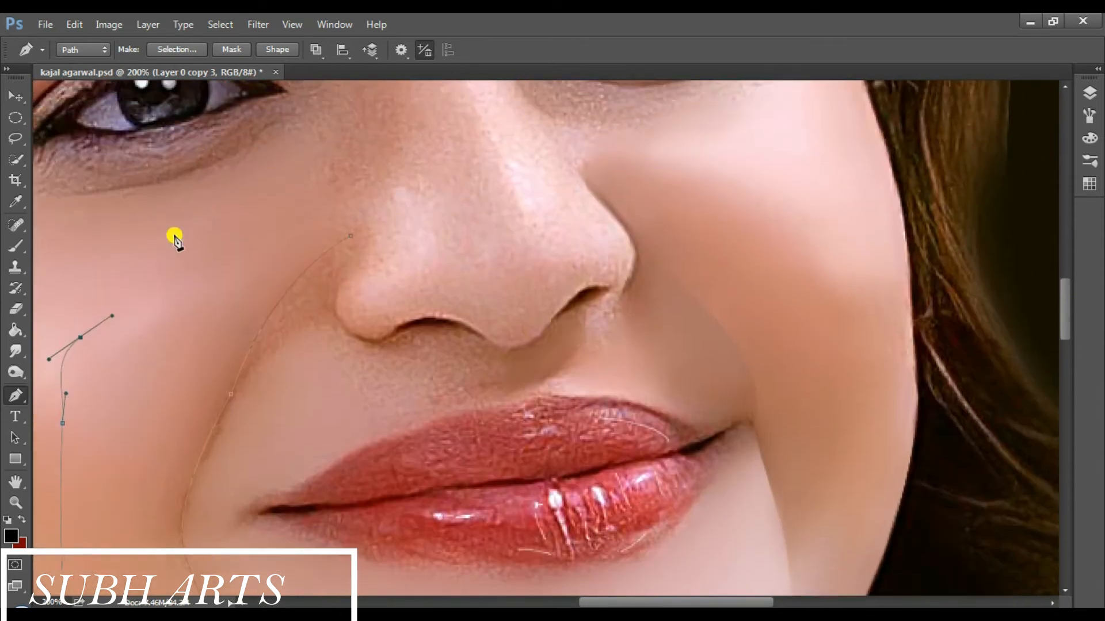
left_click(353, 238)
right_click(300, 231)
left_click(360, 305)
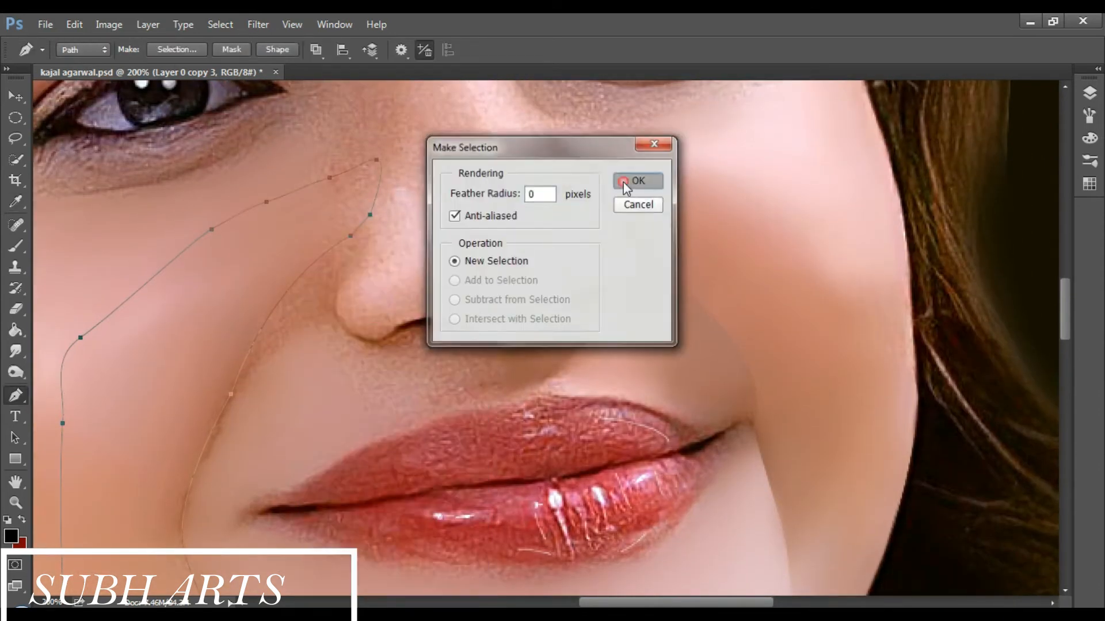
left_click(637, 180)
Smudge the skin along the left smile fold from the nose downward with the 35 px brush, and invert the selection.
scroll(346, 259, "down", 2)
left_click(16, 351)
left_click_drag(271, 255, 327, 170)
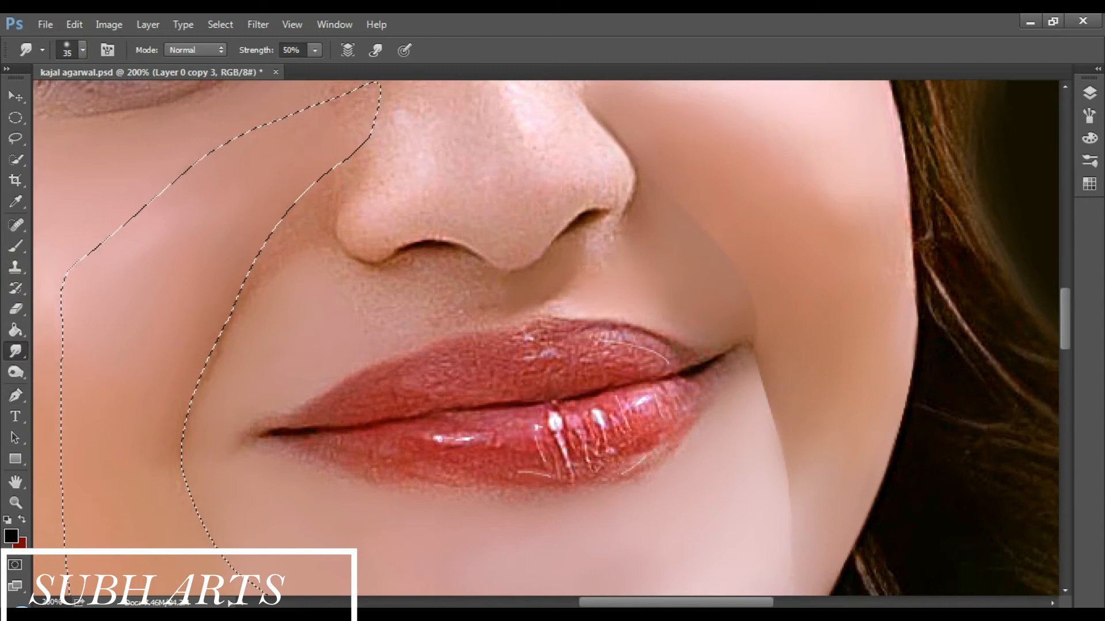
scroll(185, 419, "down", 4)
scroll(193, 345, "up", 1)
mouse_move(190, 322)
left_mouse_down()
mouse_move(187, 258)
mouse_move(199, 246)
left_mouse_up()
scroll(219, 227, "up", 3)
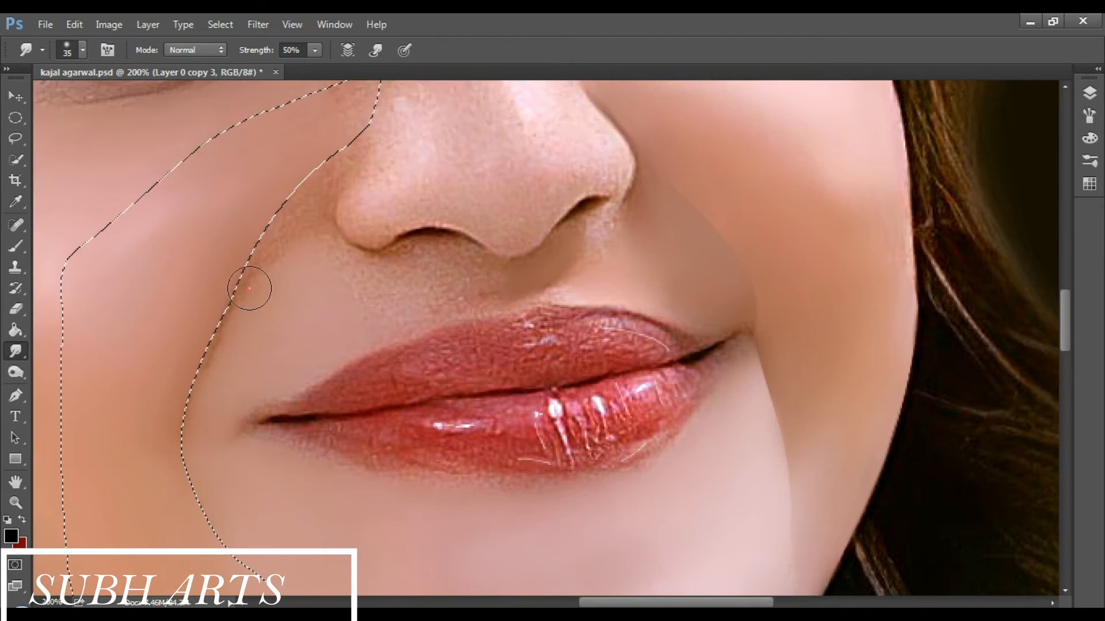
scroll(236, 275, "down", 1)
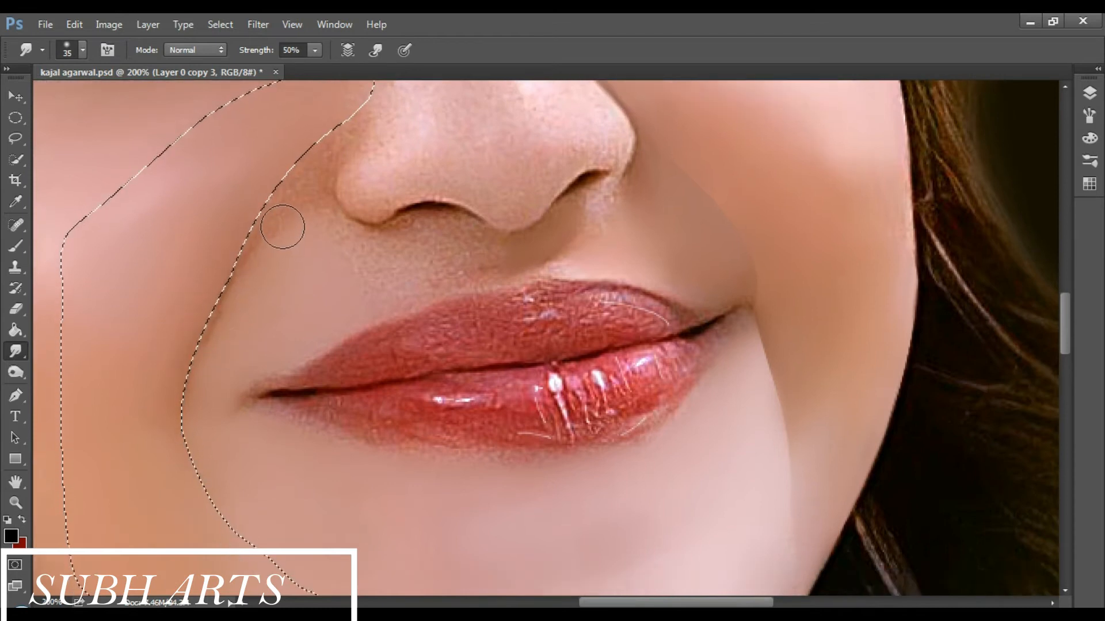
left_click(225, 26)
left_click(202, 215)
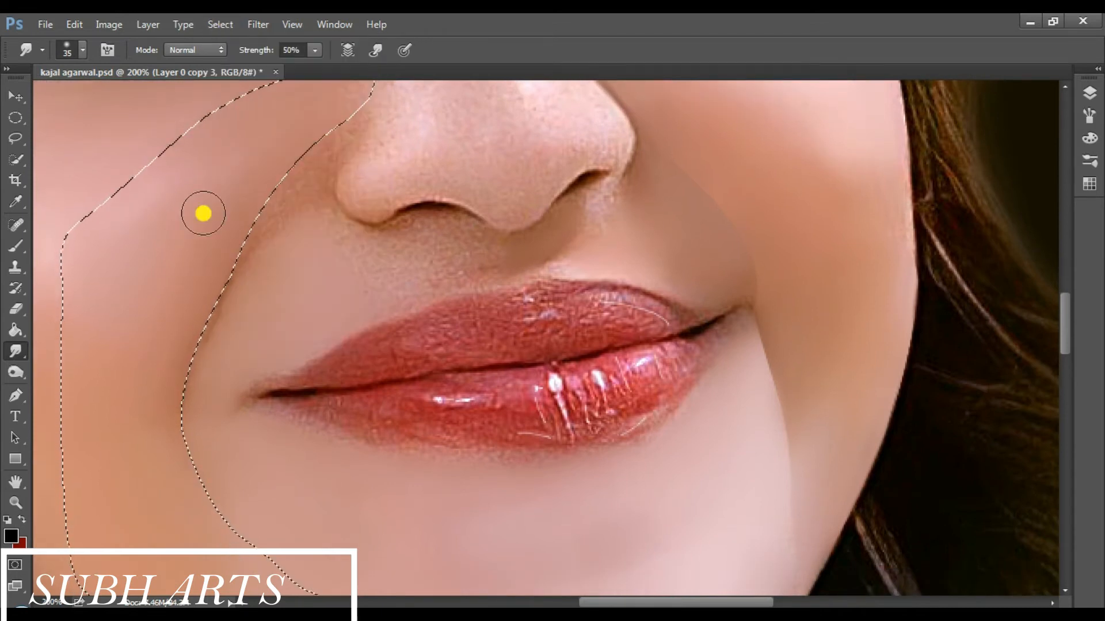
key("b")
left_click_drag(173, 282, 178, 308)
key("ctrl+z")
Invert the selection and smudge the edge of the left smile fold beside the mouth smooth with the 35 px brush.
left_click(231, 26)
left_click(254, 88)
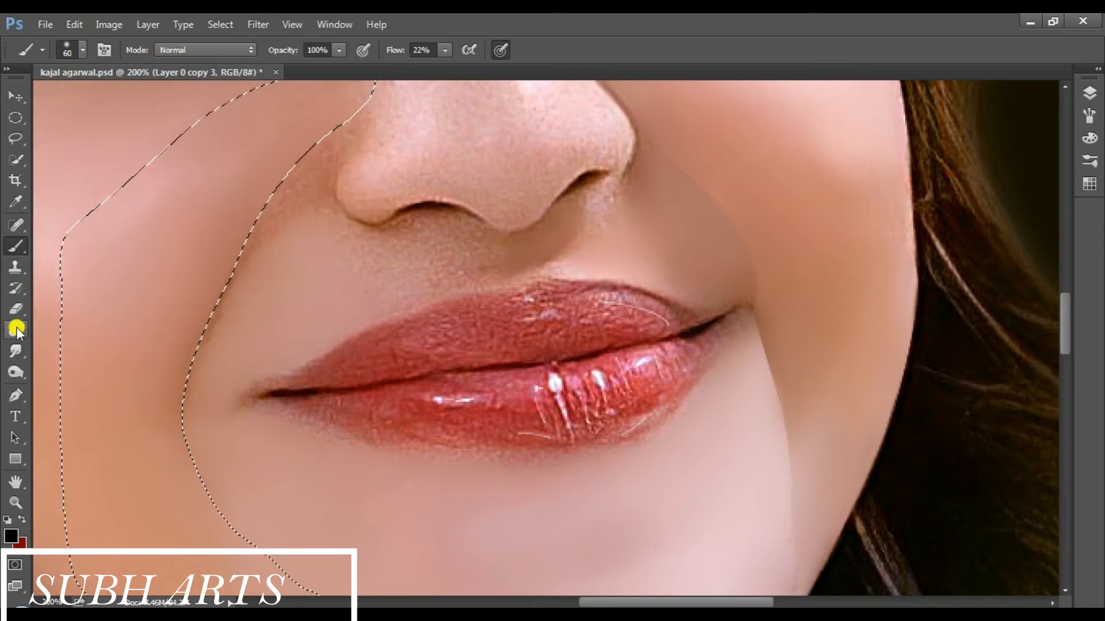
left_click(15, 350)
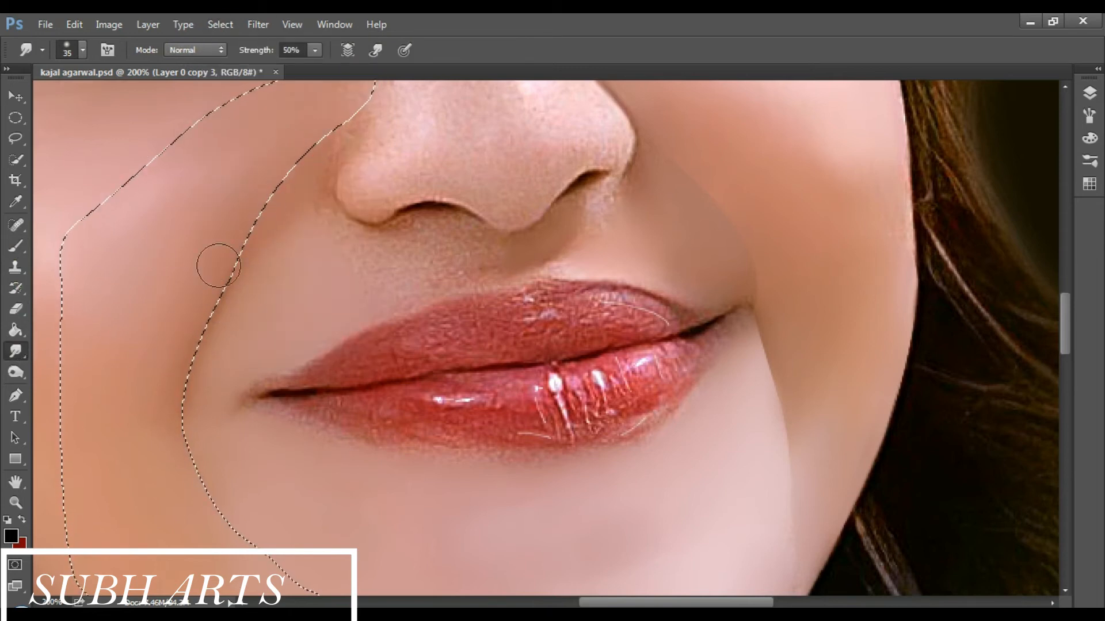
scroll(262, 541, "down", 2)
left_click_drag(228, 462, 174, 355)
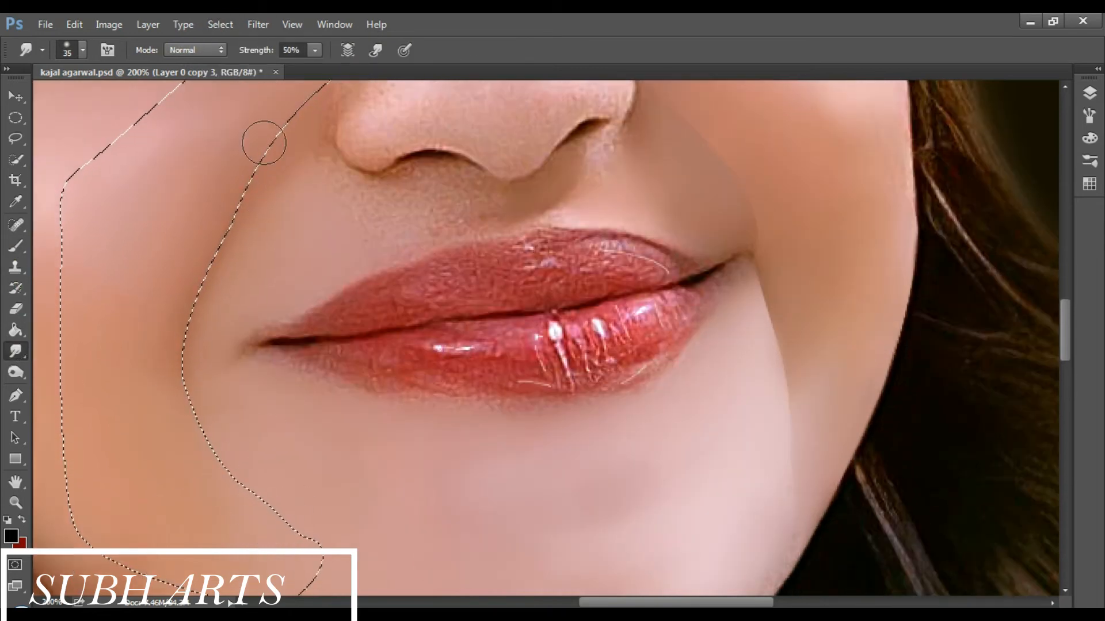
Invert the selection again, smudge the lower end of the left smile fold toward the chin, and remove the selection.
scroll(263, 142, "up", 2)
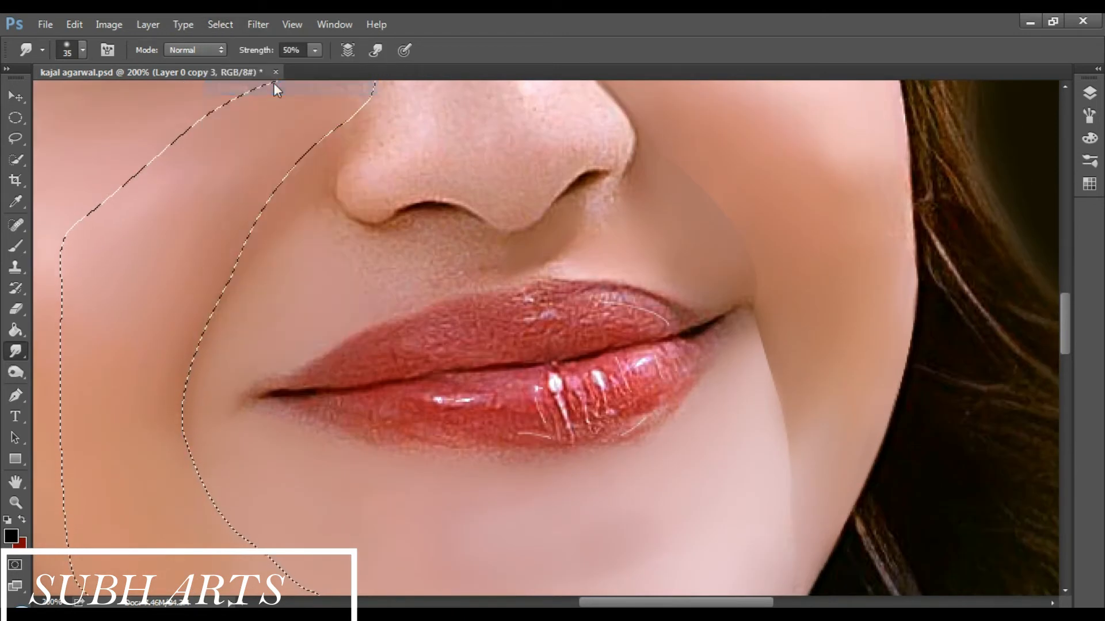
scroll(320, 173, "up", 1)
scroll(189, 417, "down", 4)
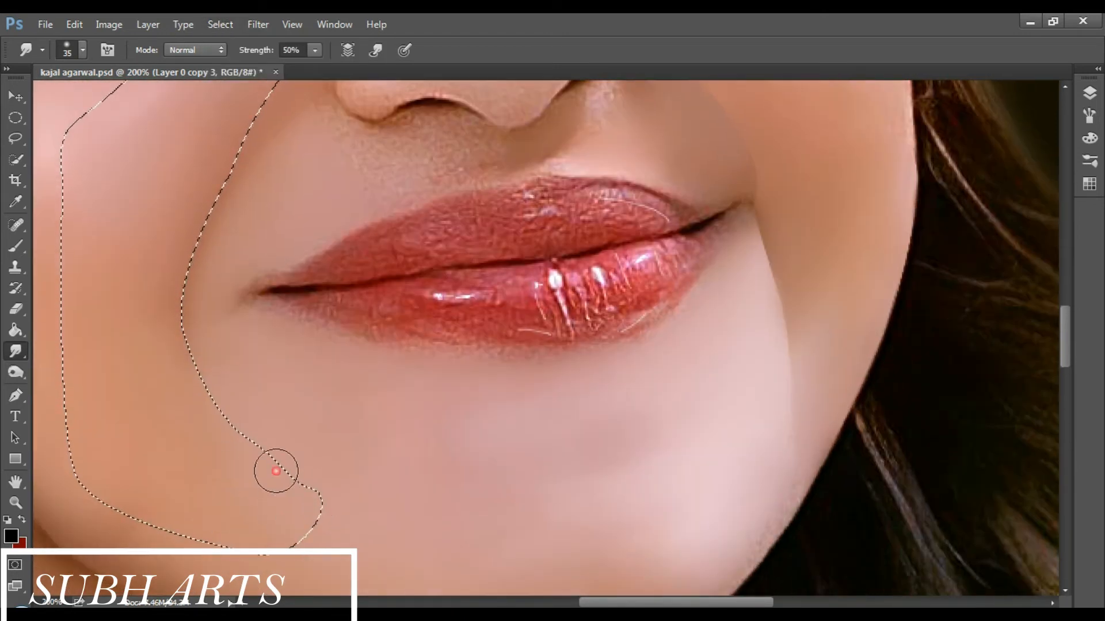
scroll(184, 301, "up", 2)
key("ctrl+d")
scroll(232, 256, "up", 3)
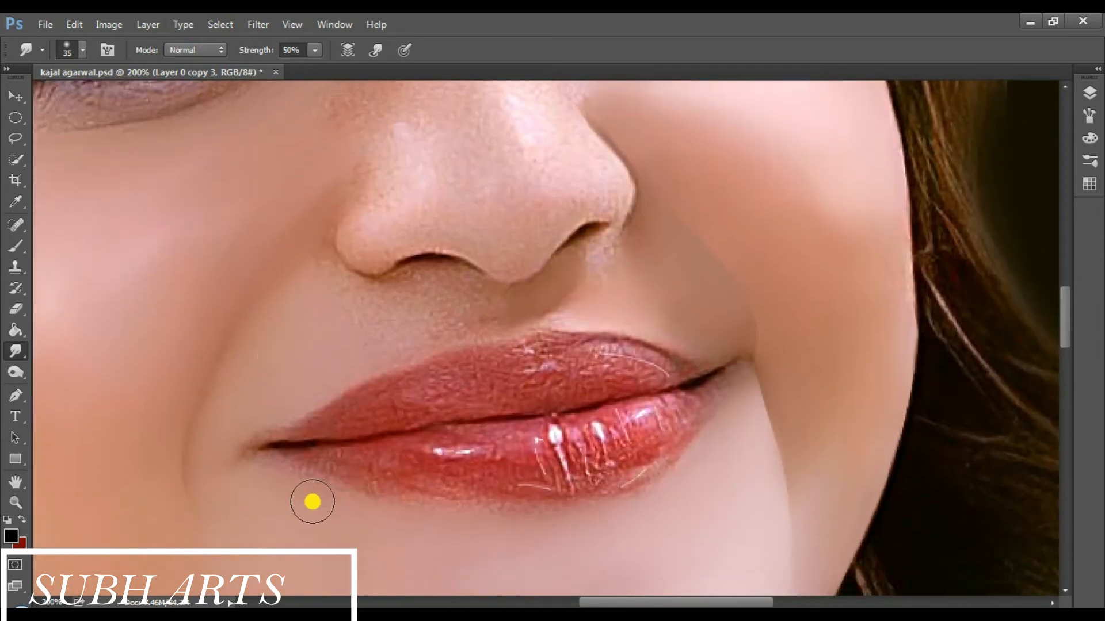
Restore the last selection around the left smile fold and cheek, and set up the Smudge tool with the 35 px brush.
scroll(257, 450, "down", 4)
key("ctrl+0")
key("z")
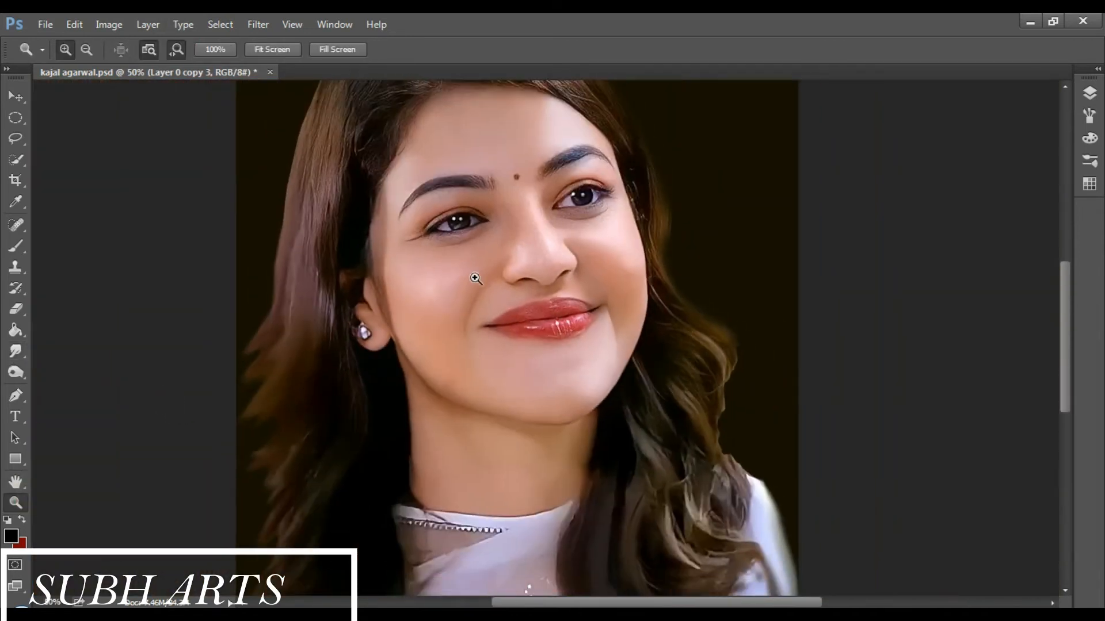
left_click(476, 278)
left_click(220, 25)
left_click(249, 73)
scroll(414, 276, "down", 1)
left_click(15, 251)
left_click(15, 350)
right_click(189, 293)
left_click(313, 367)
left_click(457, 314)
Invert the selection and smudge the skin along the left smile fold past the mouth corner with the 35 px brush.
left_click(218, 26)
left_click(248, 88)
mouse_move(484, 281)
left_mouse_down()
mouse_move(452, 262)
mouse_move(434, 290)
mouse_move(441, 326)
left_mouse_up()
scroll(397, 391, "down", 1)
mouse_move(387, 402)
left_mouse_down()
mouse_move(384, 356)
mouse_move(417, 472)
left_mouse_up()
scroll(388, 380, "down", 1)
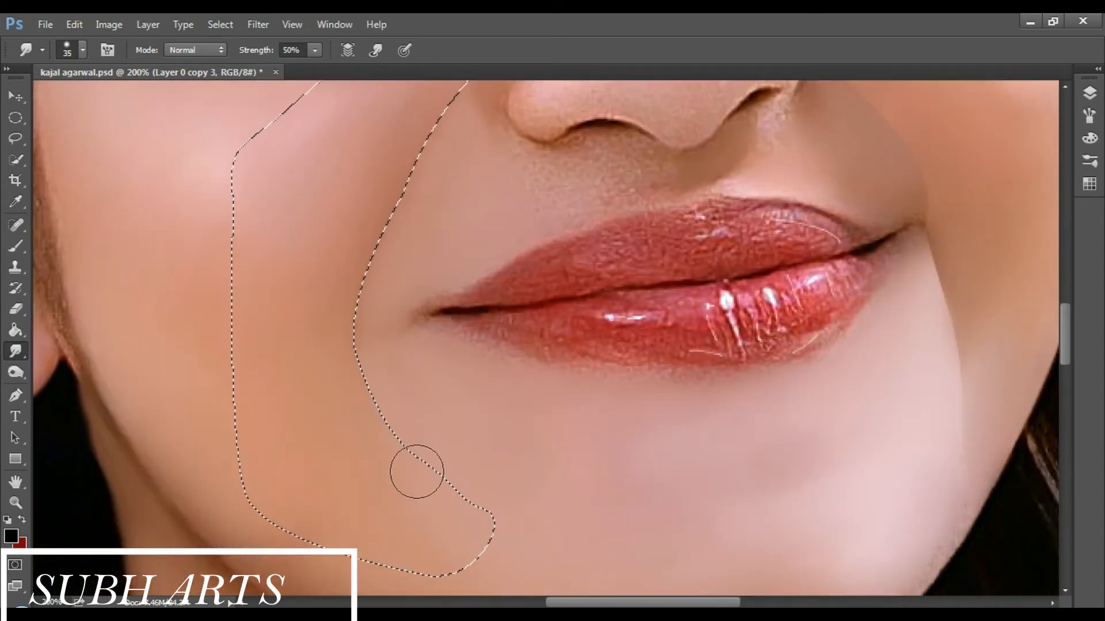
Invert the selection again and set the foreground colour to the brown 9b5841, starting from skin sampled at the smile fold.
scroll(346, 193, "up", 1)
right_click(345, 199)
left_click(233, 26)
left_click(262, 90)
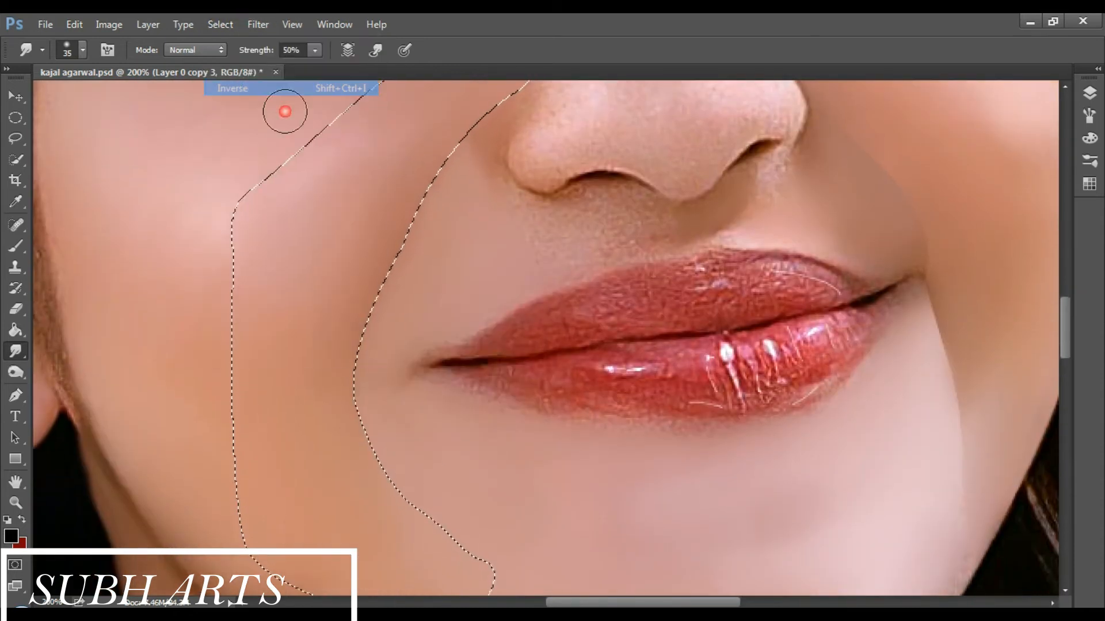
left_click(22, 534)
left_click_drag(520, 108, 717, 257)
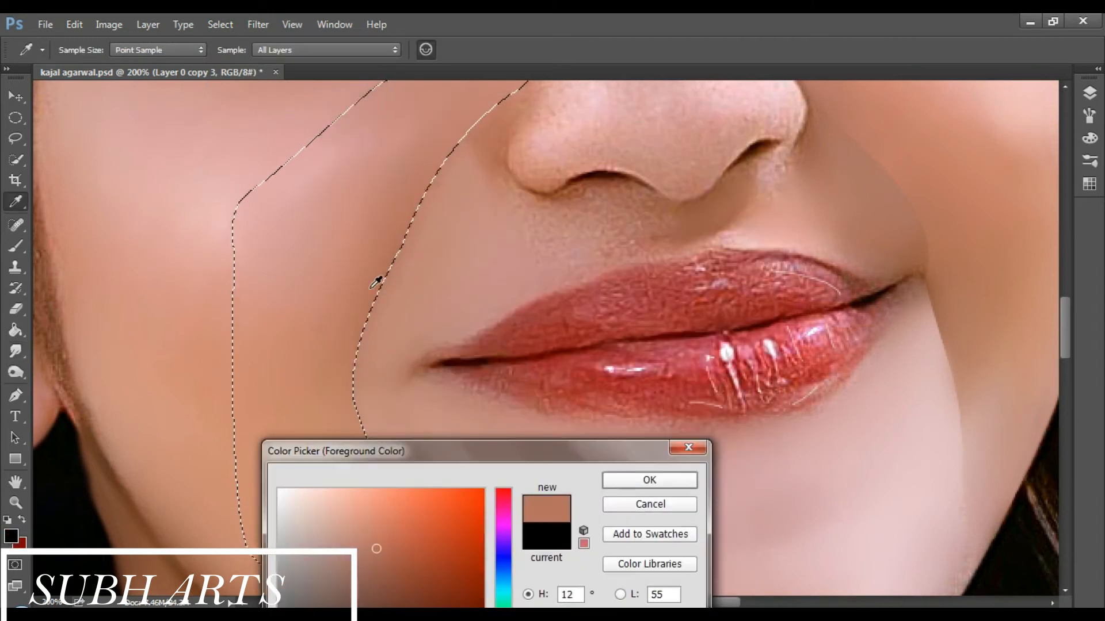
left_click(409, 224)
left_click(397, 252)
left_click(662, 376)
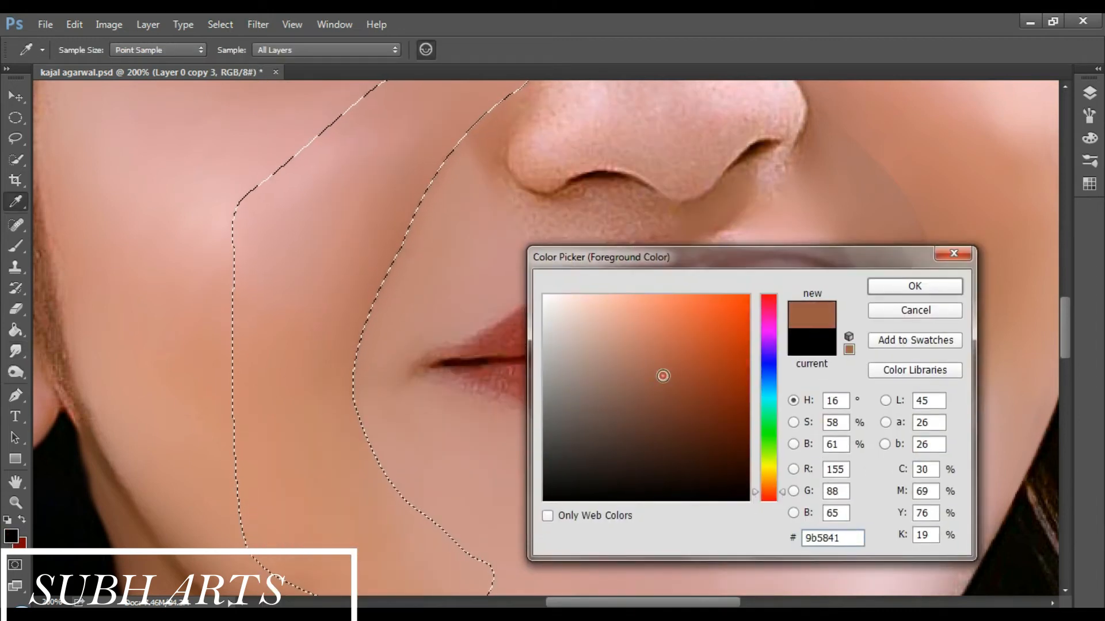
left_click(915, 286)
Paint soft brown shading along the left smile fold on a new layer with the 60 px brush, and lower the layer's opacity.
left_click(1089, 93)
left_click(1022, 377)
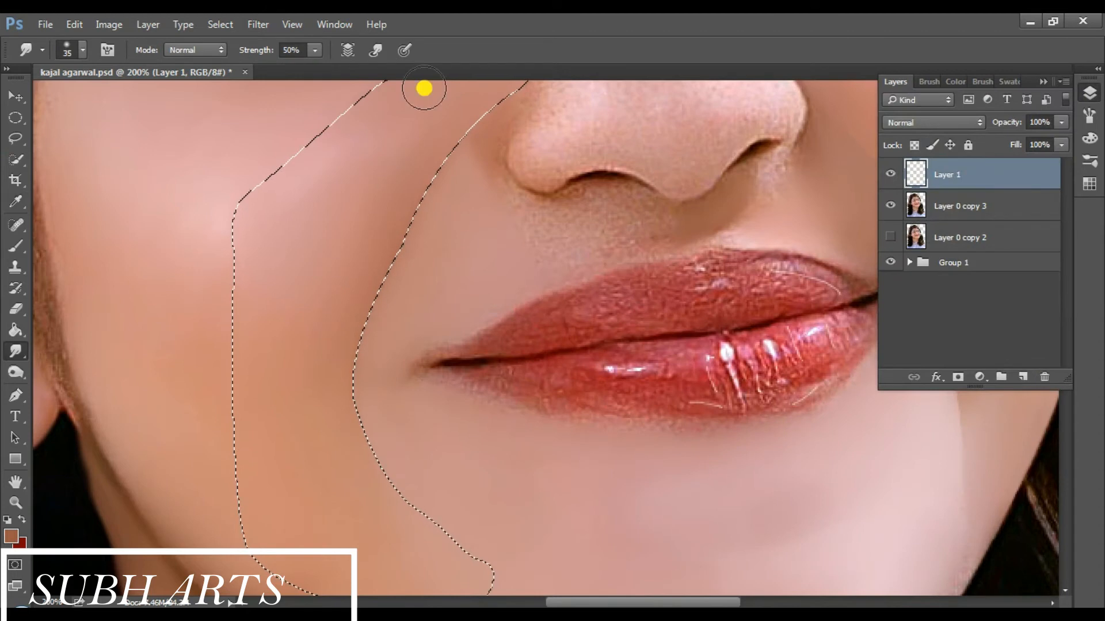
key("b")
left_click(483, 139)
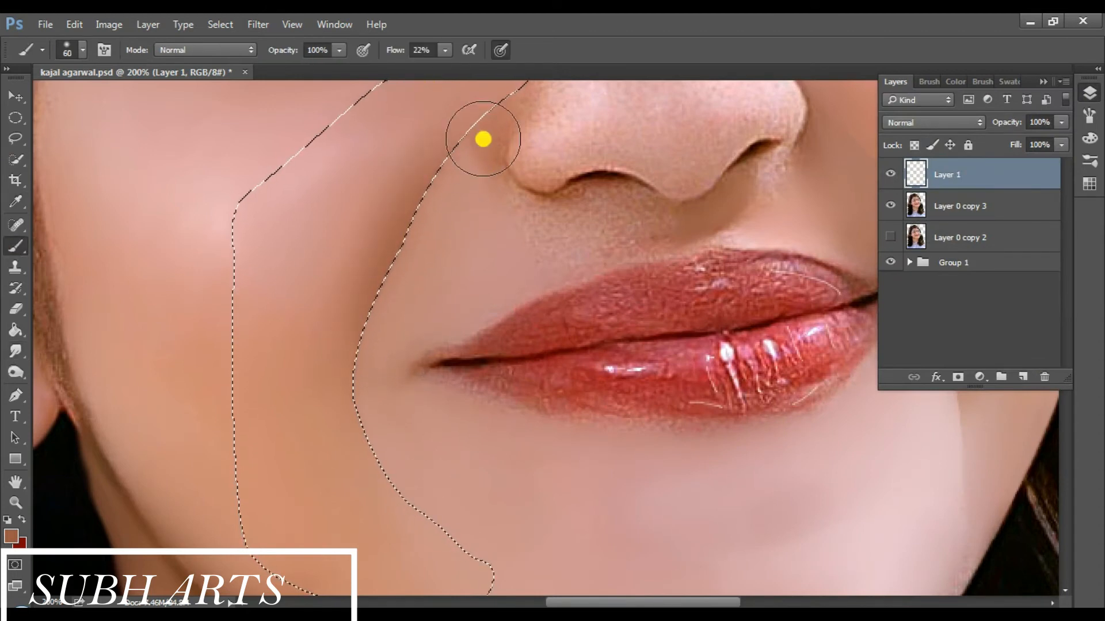
scroll(401, 315, "up", 1)
left_click(890, 174)
left_click(890, 174)
left_click_drag(1017, 124, 999, 125)
Smudge the lower part of the nose on Layer 0 copy 3 smooth with the 23 px and 15 px brushes.
scroll(598, 249, "up", 1)
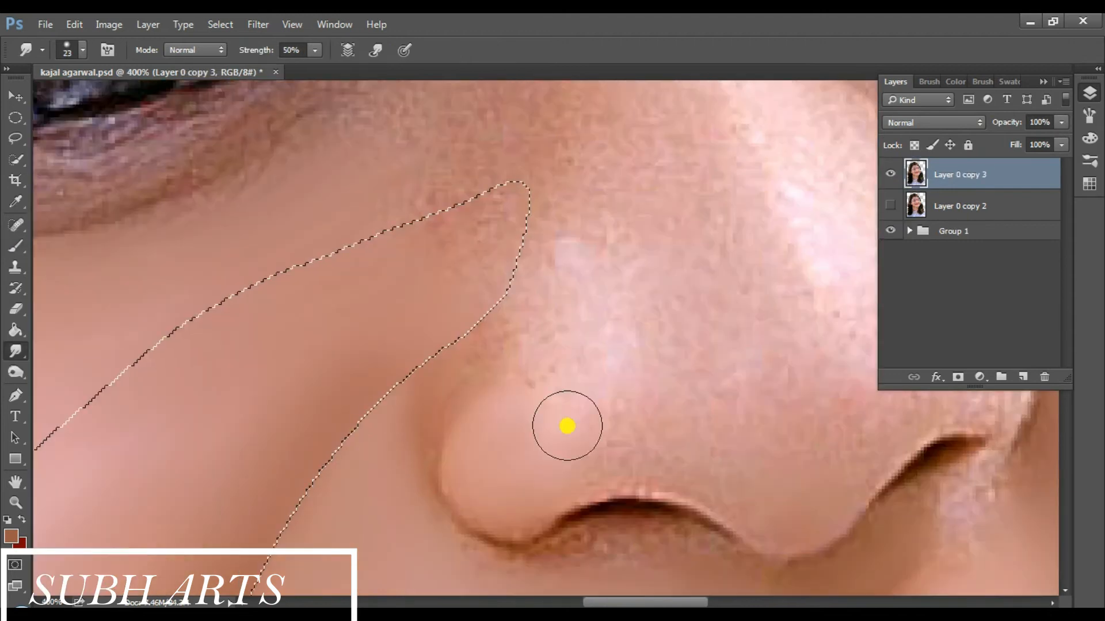
scroll(567, 426, "up", 2)
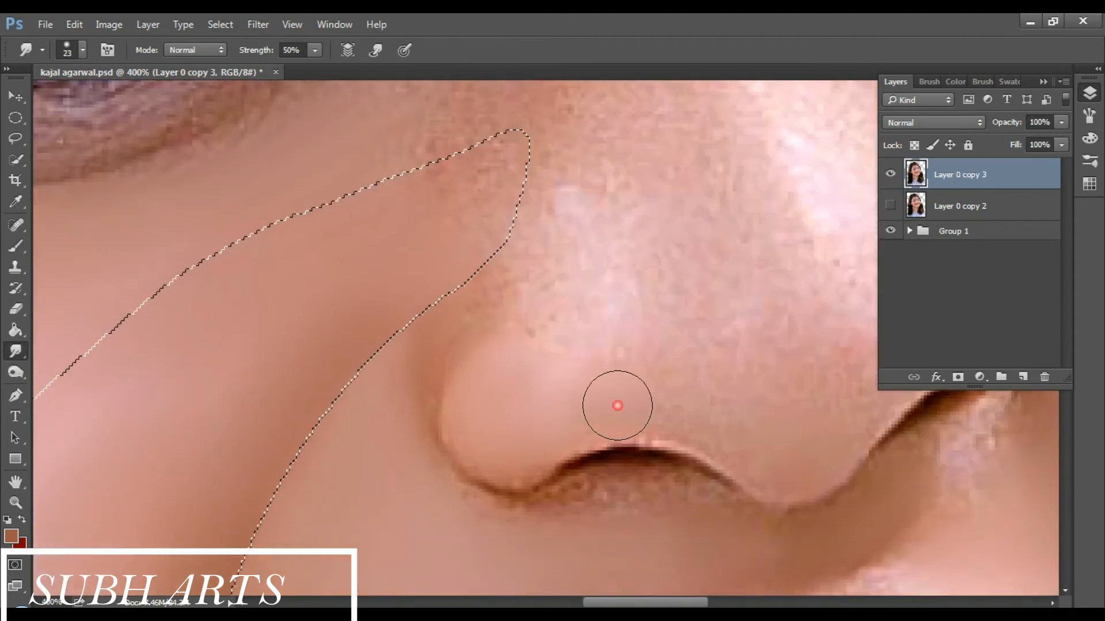
left_click_drag(594, 402, 758, 441)
scroll(834, 436, "up", 1)
right_click(876, 439, "alt")
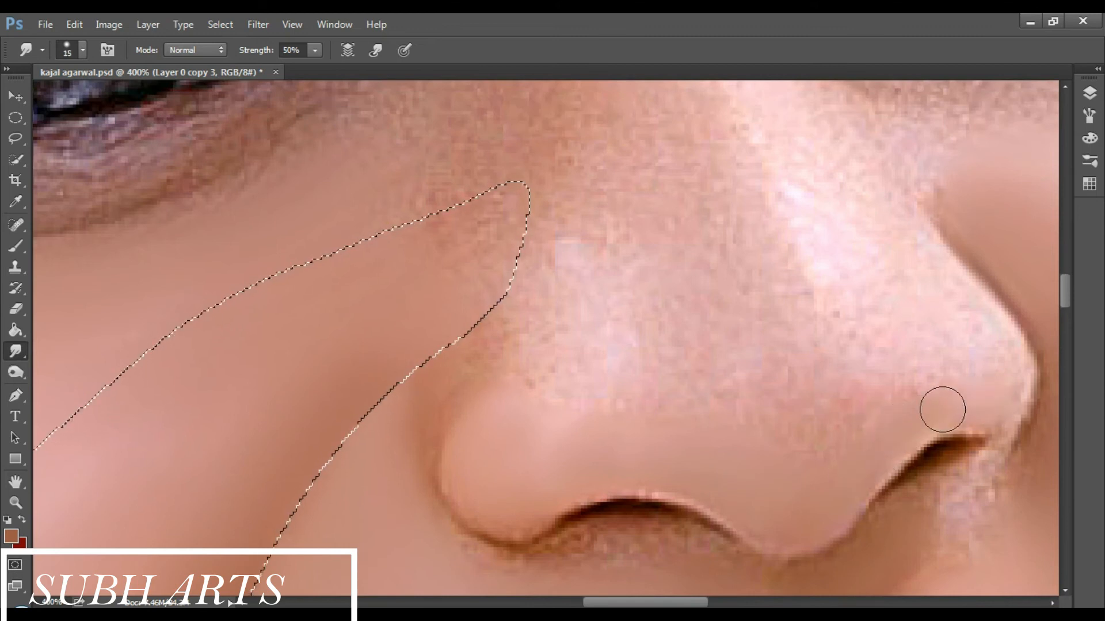
scroll(998, 381, "up", 1)
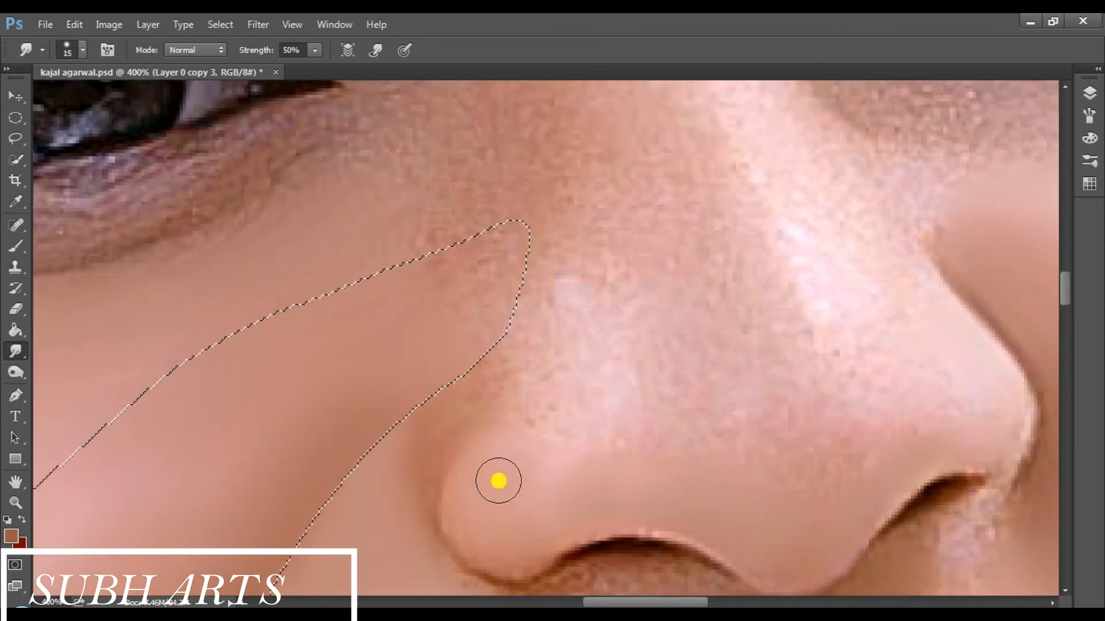
Smudge the rim of the left nostril with the 4 px brush and remove the selection.
scroll(436, 388, "down", 4)
scroll(436, 388, "down", 1)
right_click(570, 419, "alt")
left_click_drag(578, 361, 553, 371)
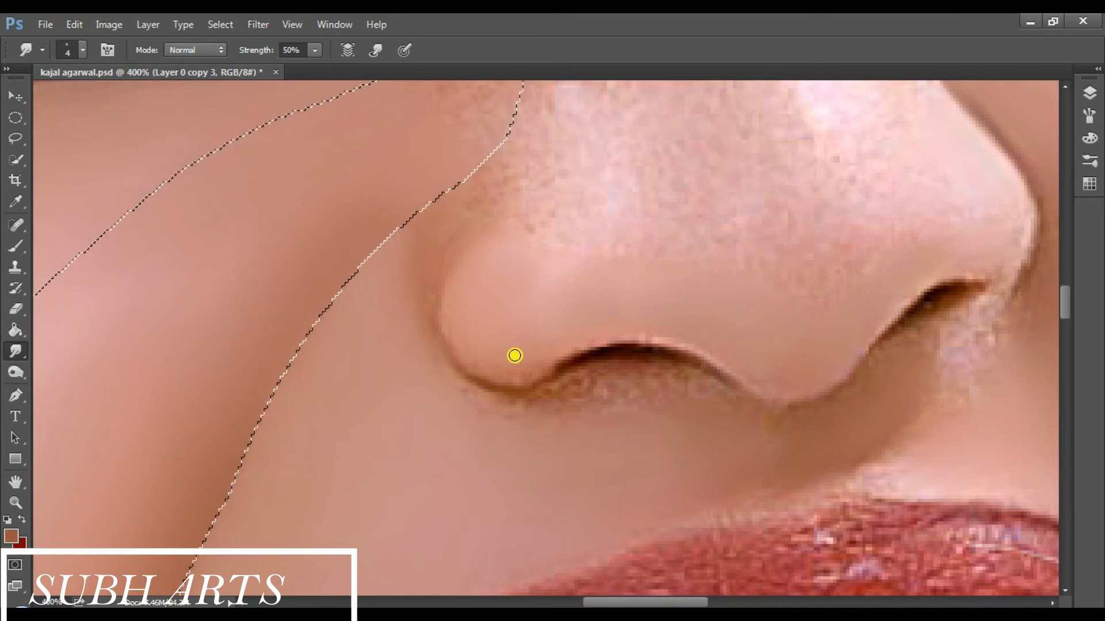
scroll(480, 352, "up", 1)
key("ctrl+d")
Hide Layer 0 copy 3 and Layer 0 copy 2, and compare the smudged nose with the photo in Group 1.
scroll(189, 276, "up", 3)
key("p")
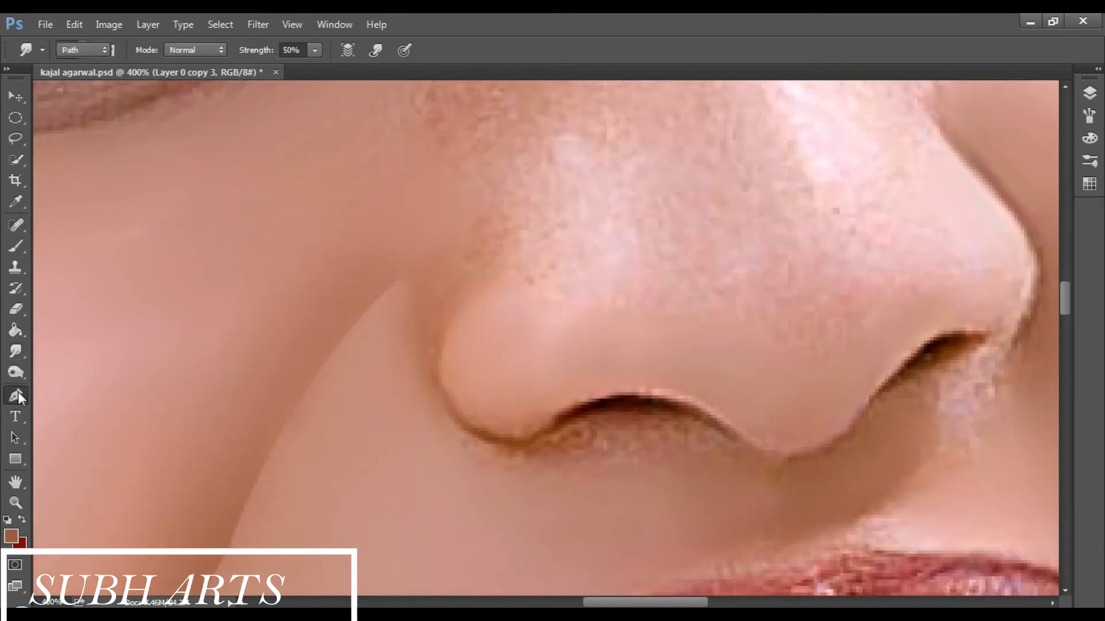
scroll(594, 233, "up", 5)
left_click(1089, 92)
left_click(890, 173)
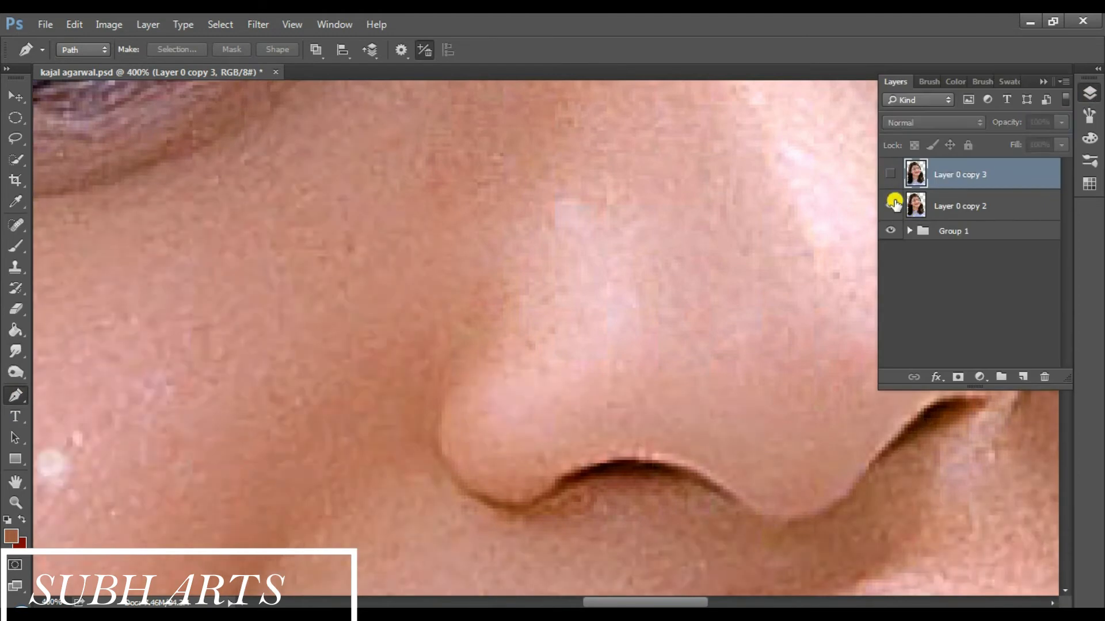
left_click(890, 205)
left_click(890, 255)
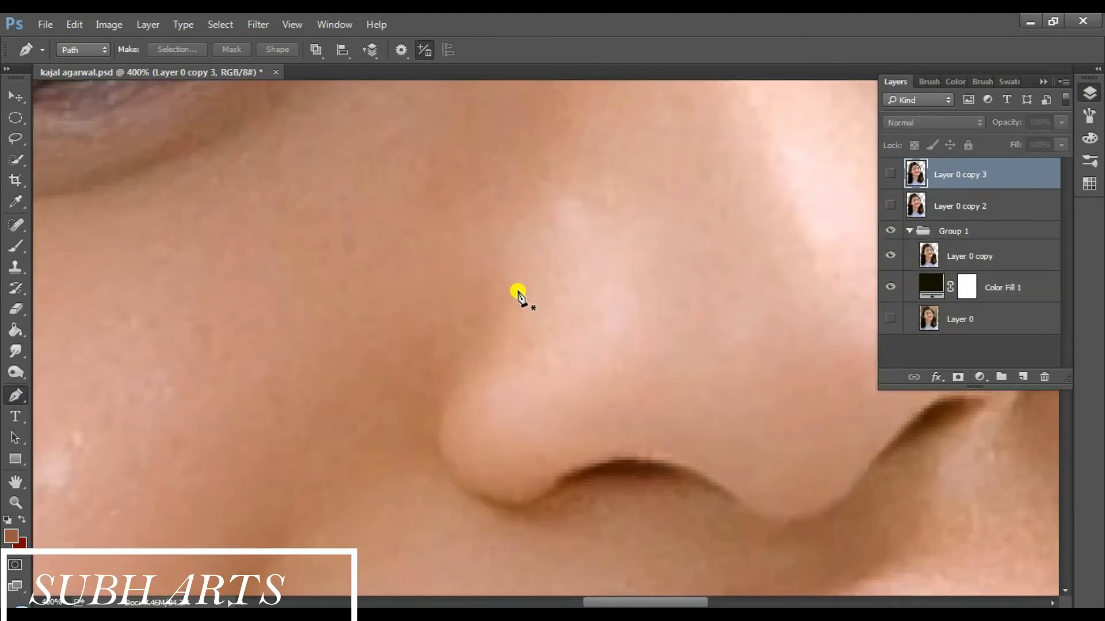
left_click(892, 177)
left_click(891, 176)
left_click(892, 177)
left_click(891, 177)
left_click(892, 177)
left_click(890, 176)
Trace a closed Pen path around the nose, following the left wing, both nostrils, the tip and the right edge.
left_click(438, 431)
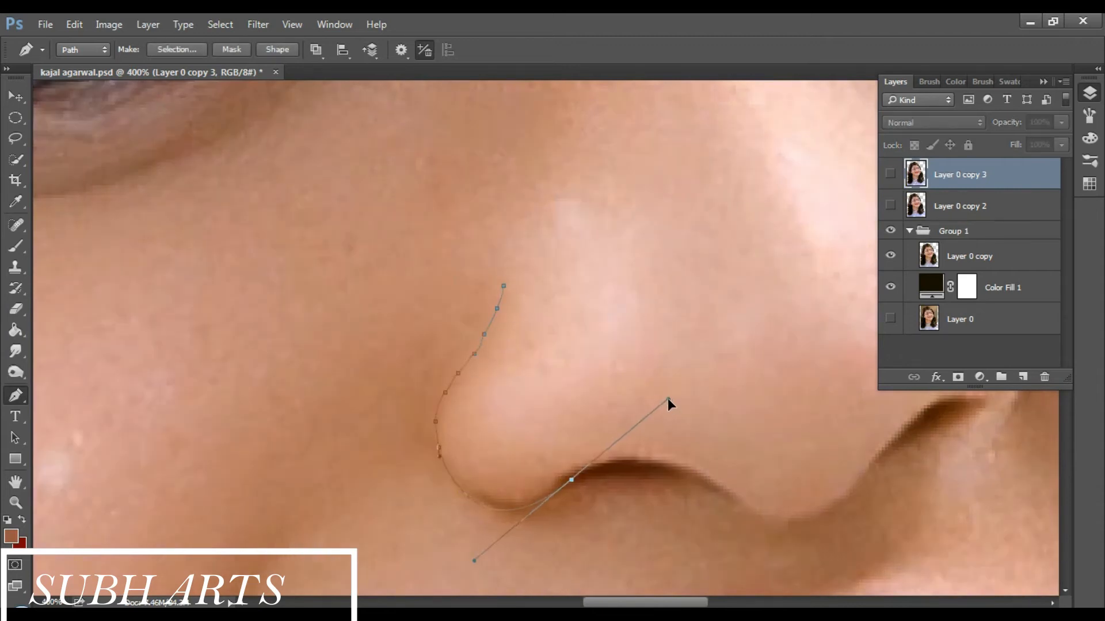
left_click_drag(812, 551, 814, 552)
left_click(723, 493)
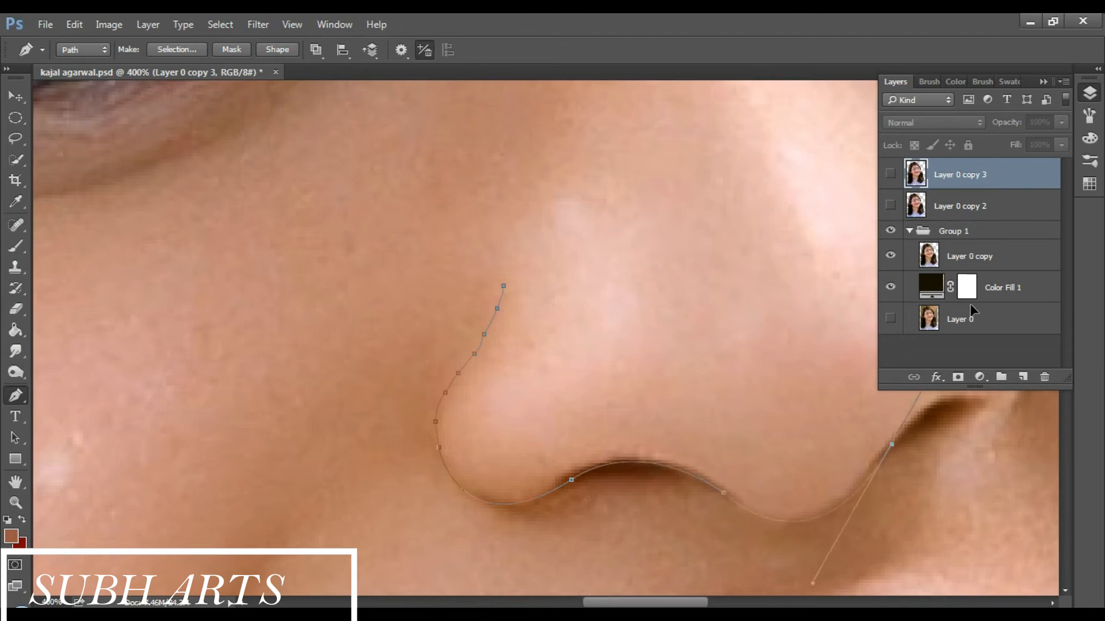
key("F7")
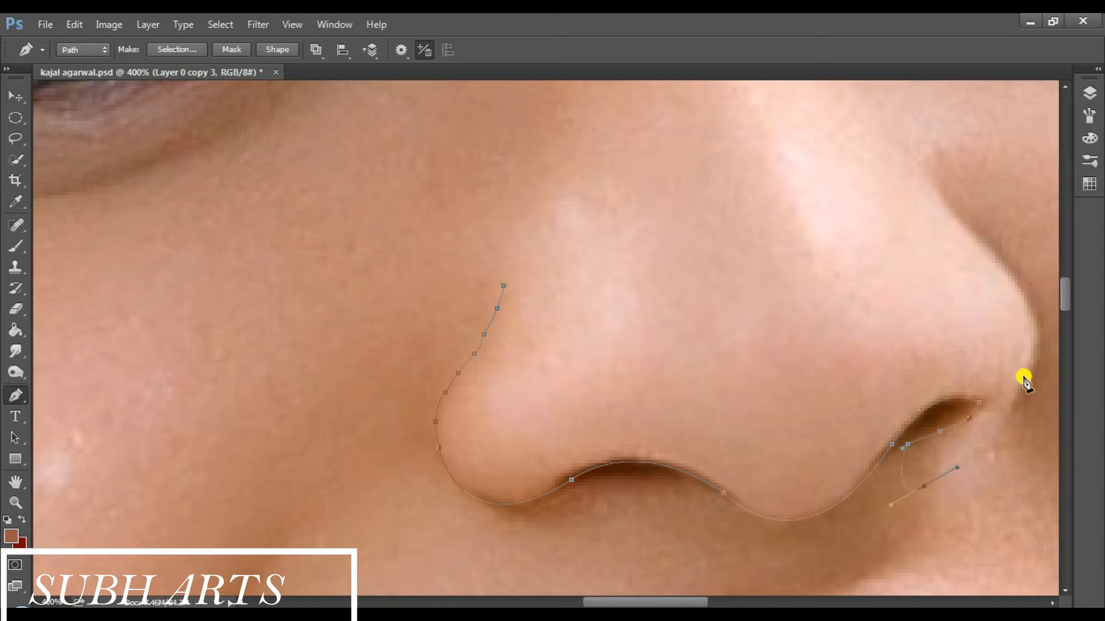
left_click_drag(1060, 330, 997, 278)
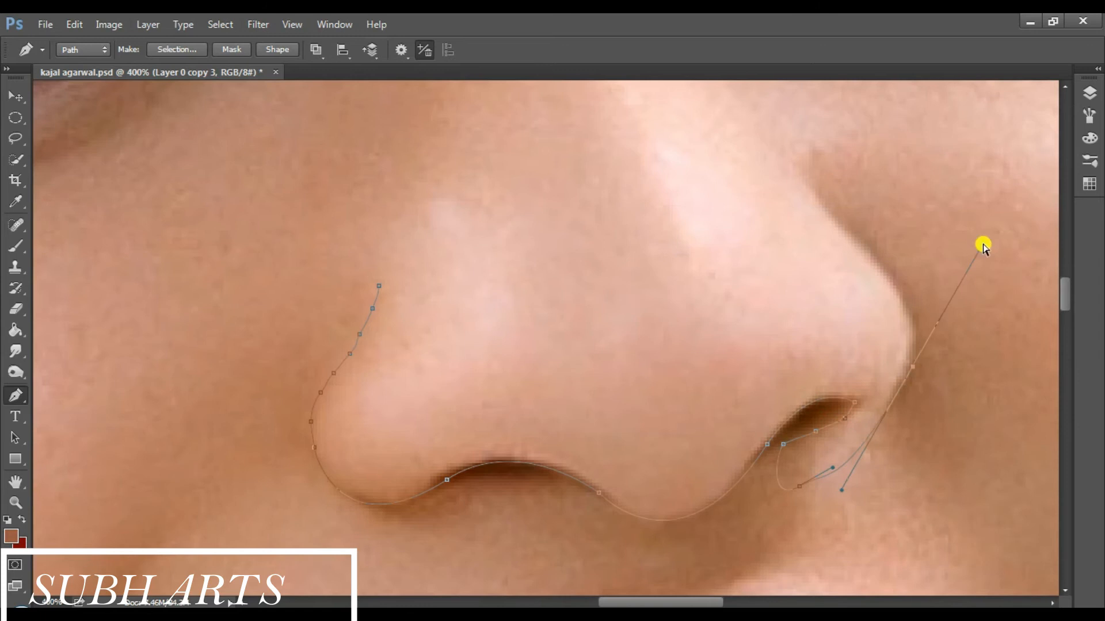
mouse_move(857, 238)
left_mouse_down()
mouse_move(867, 227)
mouse_move(855, 225)
left_mouse_up()
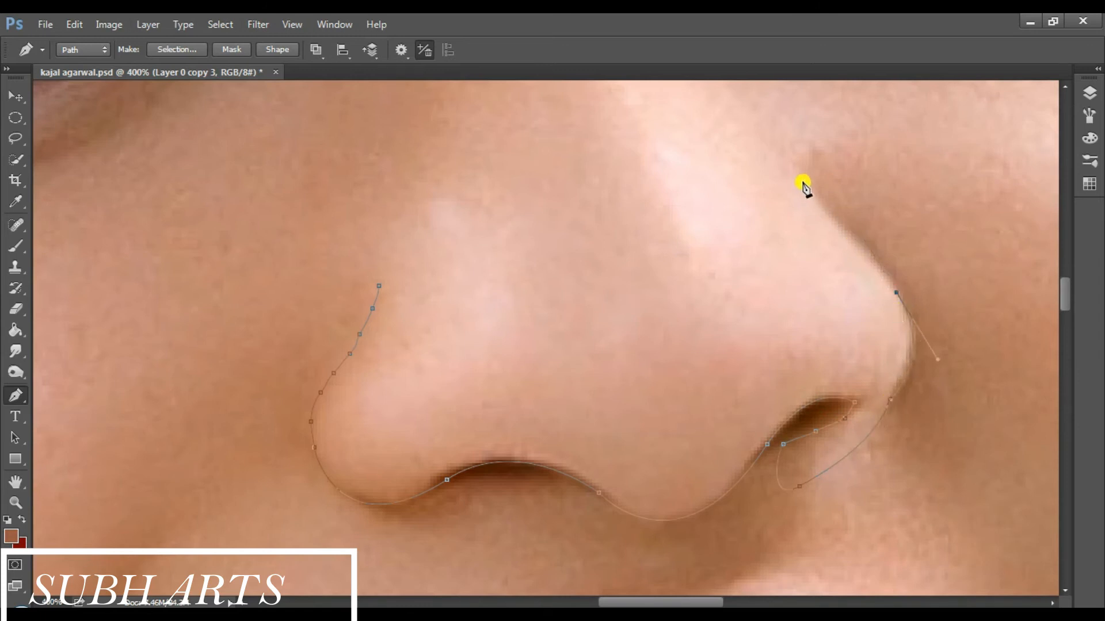
left_click_drag(748, 140, 733, 114)
left_click(751, 187)
left_click(411, 257)
left_click(379, 286)
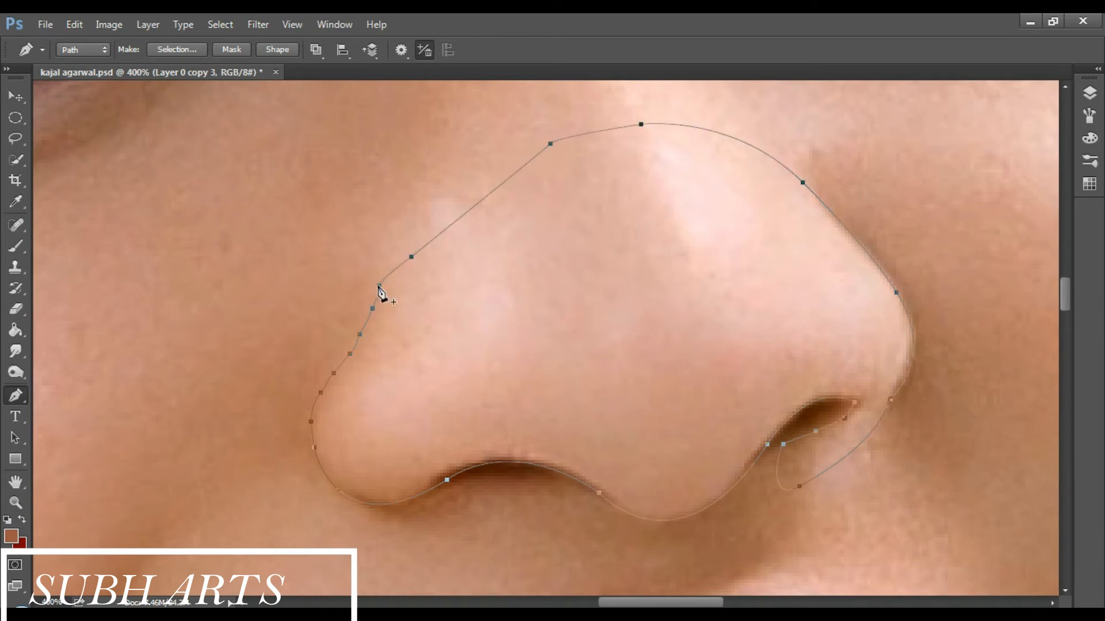
Convert the nose path to a selection and show Layer 0 copy 3 again.
left_click(1089, 92)
right_click(698, 234)
left_click(777, 315)
key("Return")
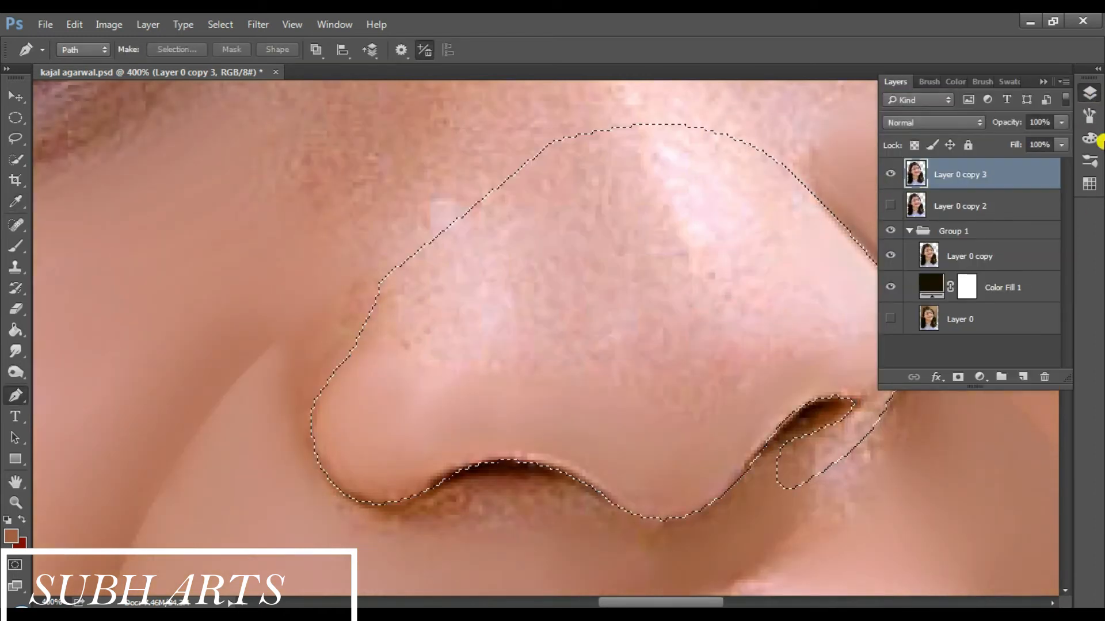
left_click(1089, 93)
Smudge the skin inside the nose selection with the 15 px brush, along the lower edge, right wing and bridge highlight.
left_click(15, 351)
key("bracketright")
key("bracketright")
key("bracketright")
key("bracketright")
key("bracketright")
key("bracketright")
key("bracketright")
mouse_move(348, 472)
left_mouse_down()
mouse_move(471, 436)
mouse_move(602, 476)
left_mouse_up()
mouse_move(459, 464)
left_mouse_down()
mouse_move(754, 430)
mouse_move(644, 498)
mouse_move(659, 498)
mouse_move(883, 326)
mouse_move(853, 442)
mouse_move(807, 461)
mouse_move(883, 373)
mouse_move(829, 382)
left_mouse_up()
scroll(829, 382, "up", 1)
mouse_move(846, 325)
left_mouse_down()
mouse_move(881, 370)
mouse_move(803, 256)
mouse_move(673, 281)
mouse_move(619, 234)
mouse_move(671, 248)
mouse_move(681, 277)
left_mouse_up()
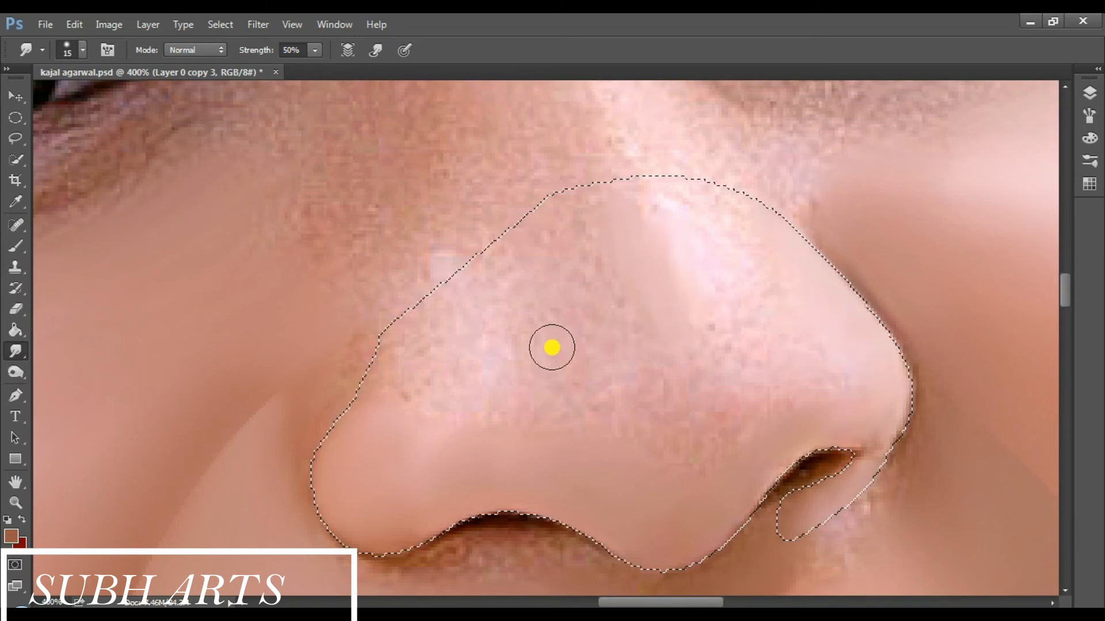
Invert the selection and smudge the skin just outside the nose's right and lower edges with the 8 px brush.
left_click(220, 24)
left_click(261, 87)
left_click(892, 323)
scroll(477, 385, "down", 2)
left_click_drag(526, 485, 351, 528)
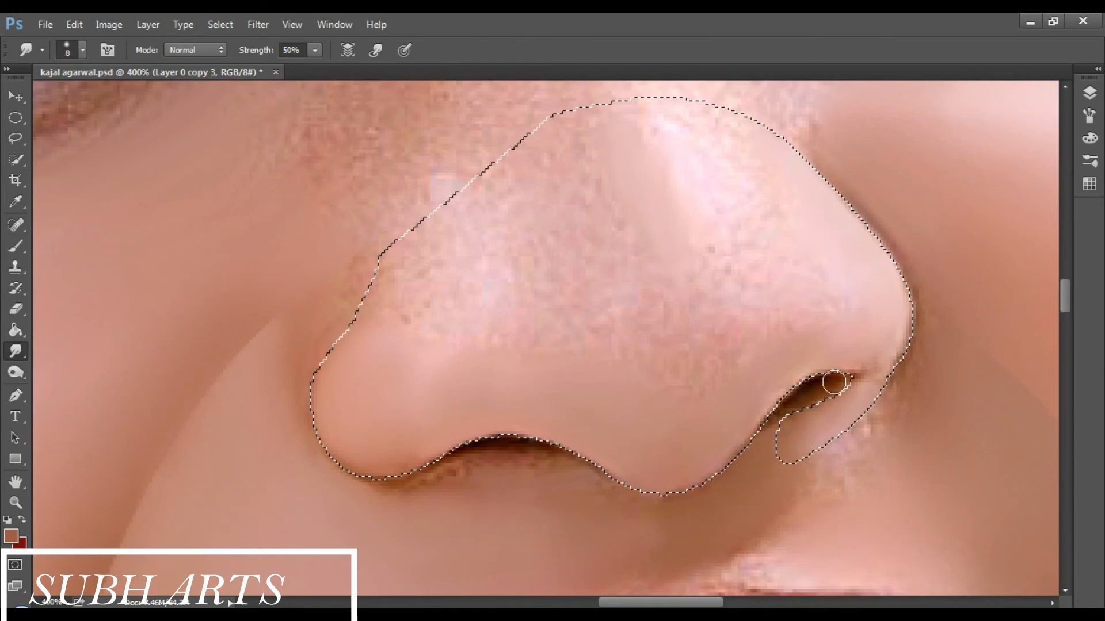
Smudge the shadow under the left nostril with the 8 px brush and remove the selection.
right_click(486, 481)
left_click_drag(613, 440, 569, 439)
left_click_drag(449, 479, 440, 475)
left_click_drag(541, 465, 500, 464)
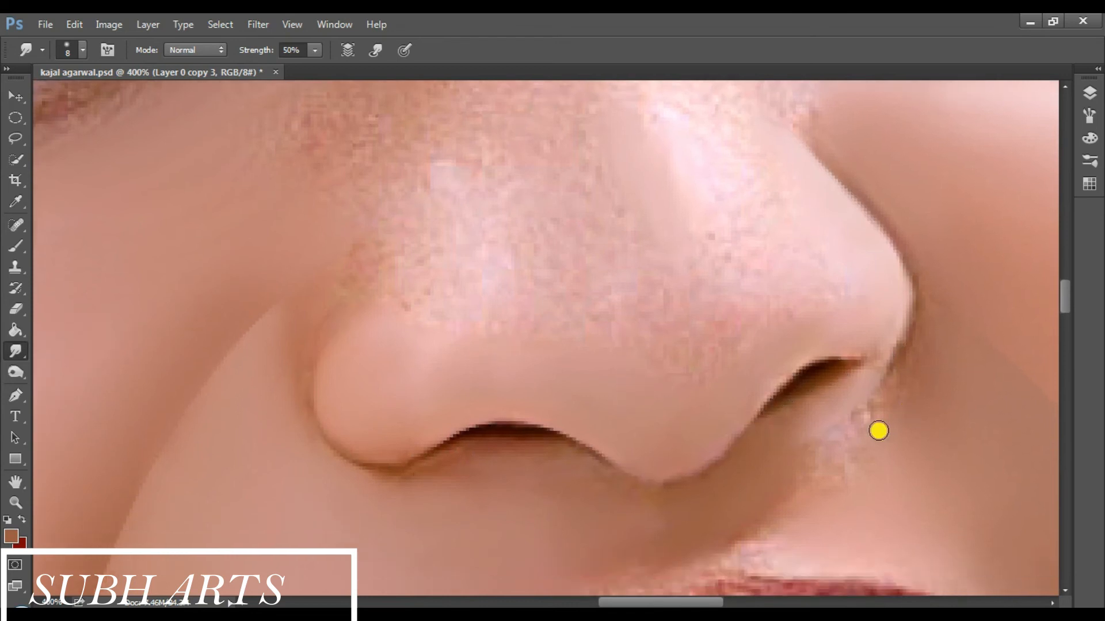
Restore the nose selection, smudge the skin beside the right nostril with the 20 px brush, and deselect.
left_click(220, 24)
left_click(246, 76)
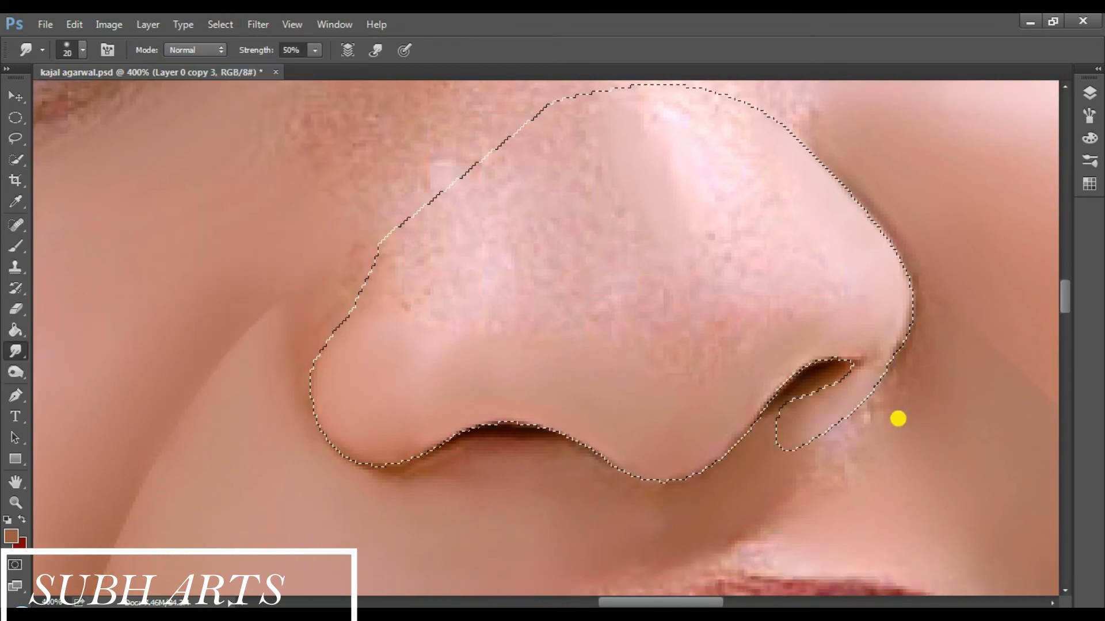
scroll(883, 393, "down", 1)
left_click_drag(837, 429, 823, 476)
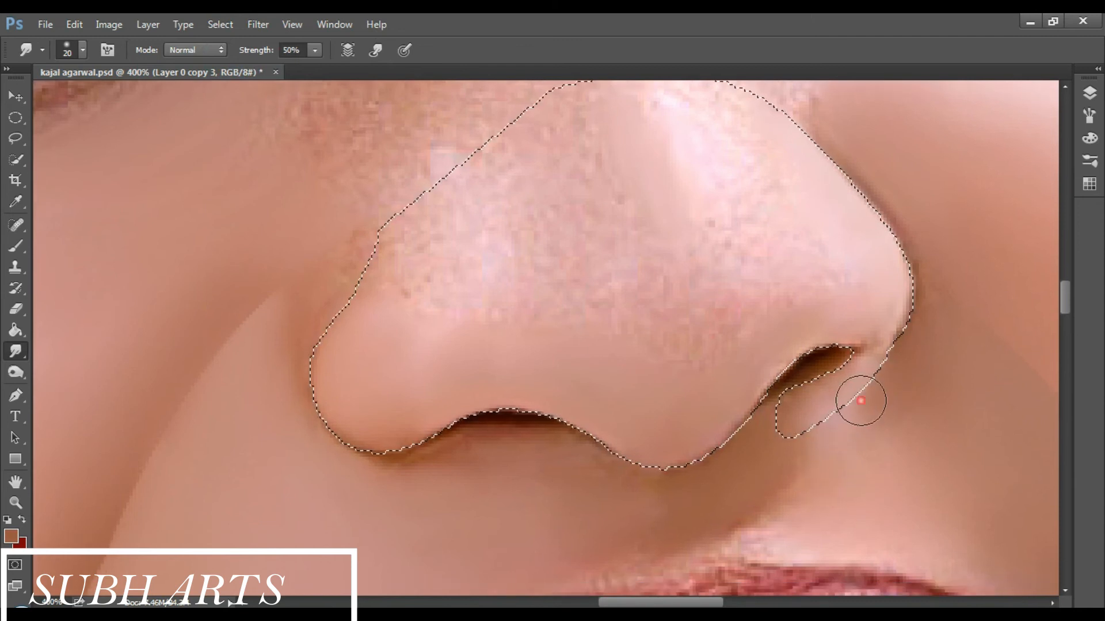
left_click(220, 24)
left_click(247, 76)
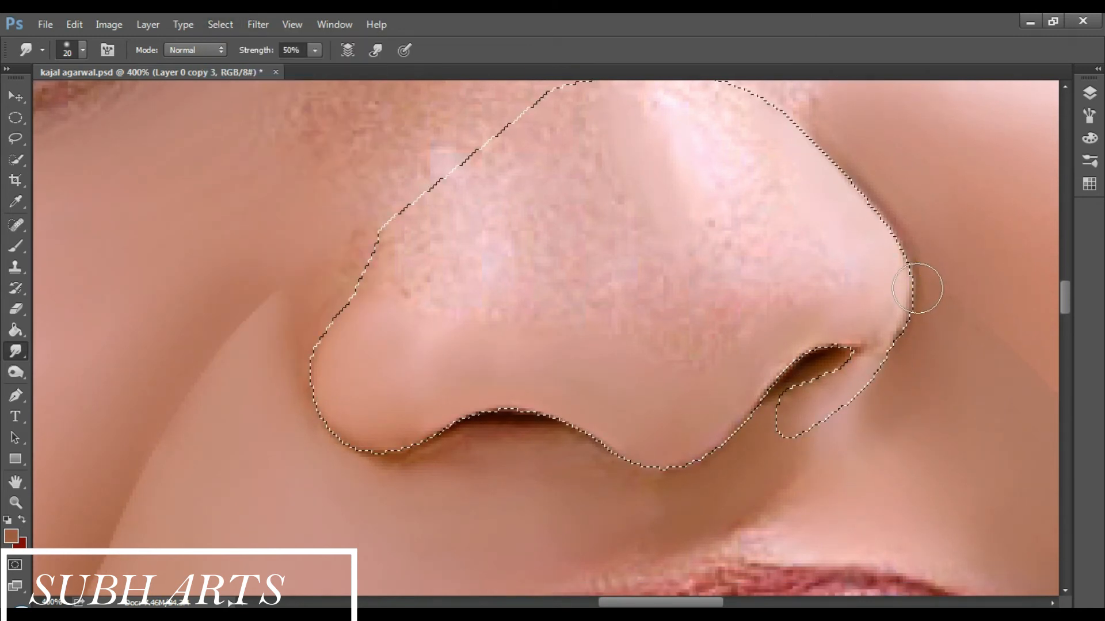
scroll(851, 263, "up", 12)
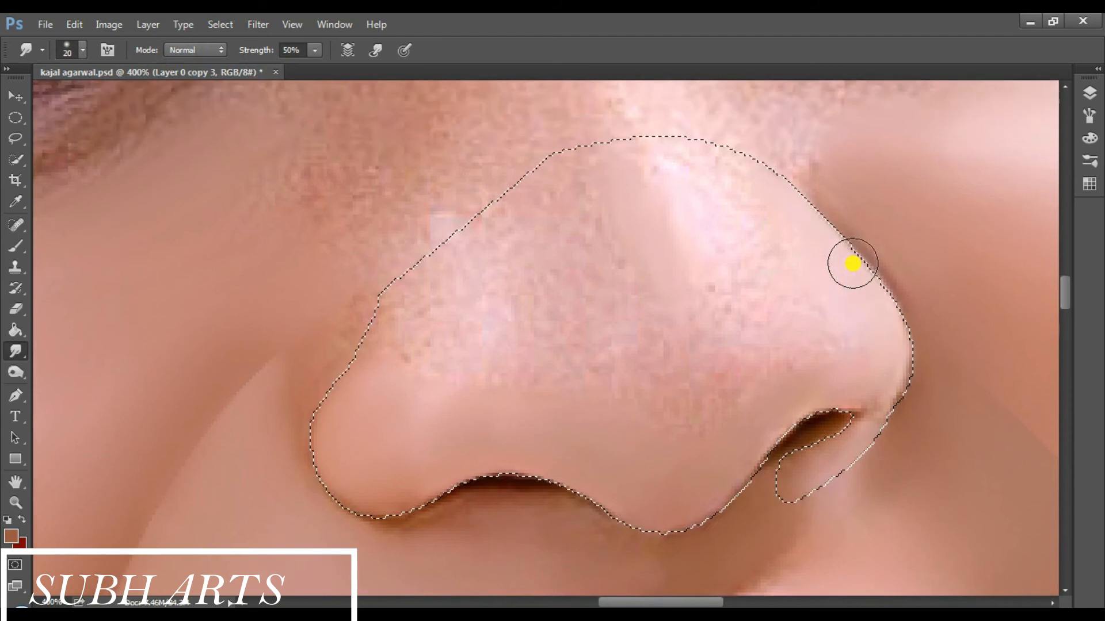
key("ctrl+d")
Smudge the highlight on the left side of the nose and the middle of the nose with the 20 px brush.
scroll(849, 264, "down", 1)
right_click(464, 394)
left_click(426, 411)
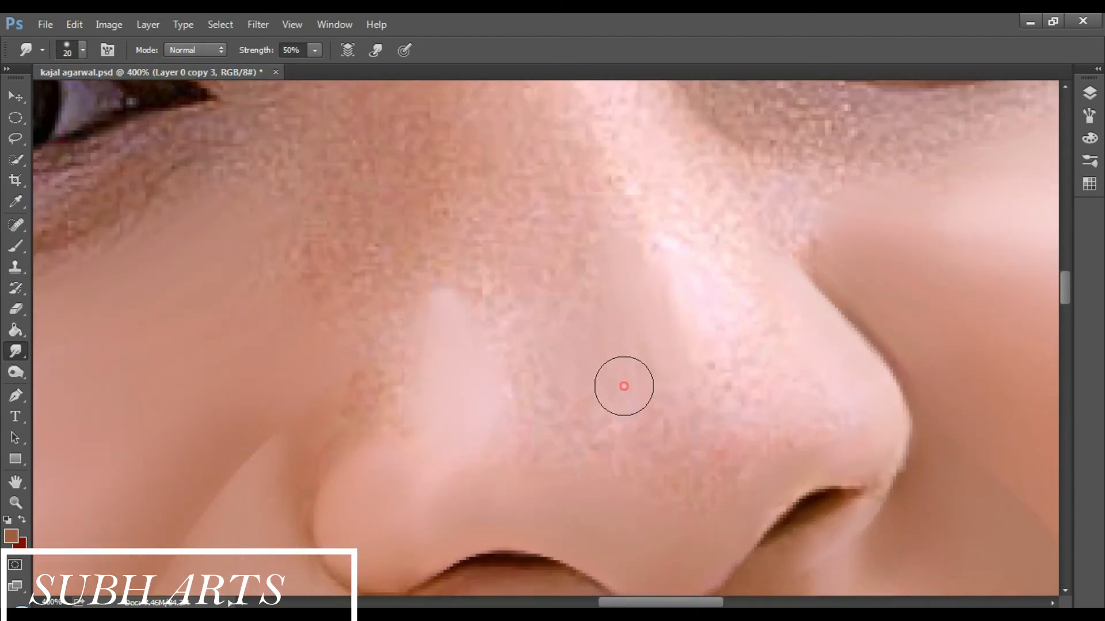
scroll(569, 412, "down", 3)
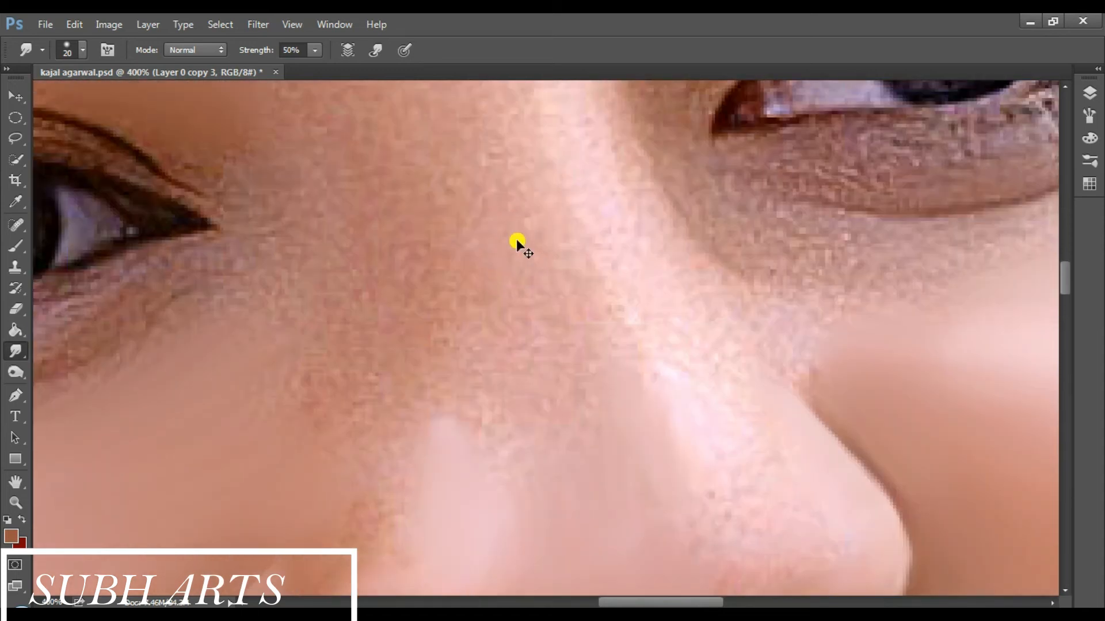
Trace a closed Pen path around the highlight on the nose bridge and convert it to a selection.
left_click(16, 396)
left_click(522, 162)
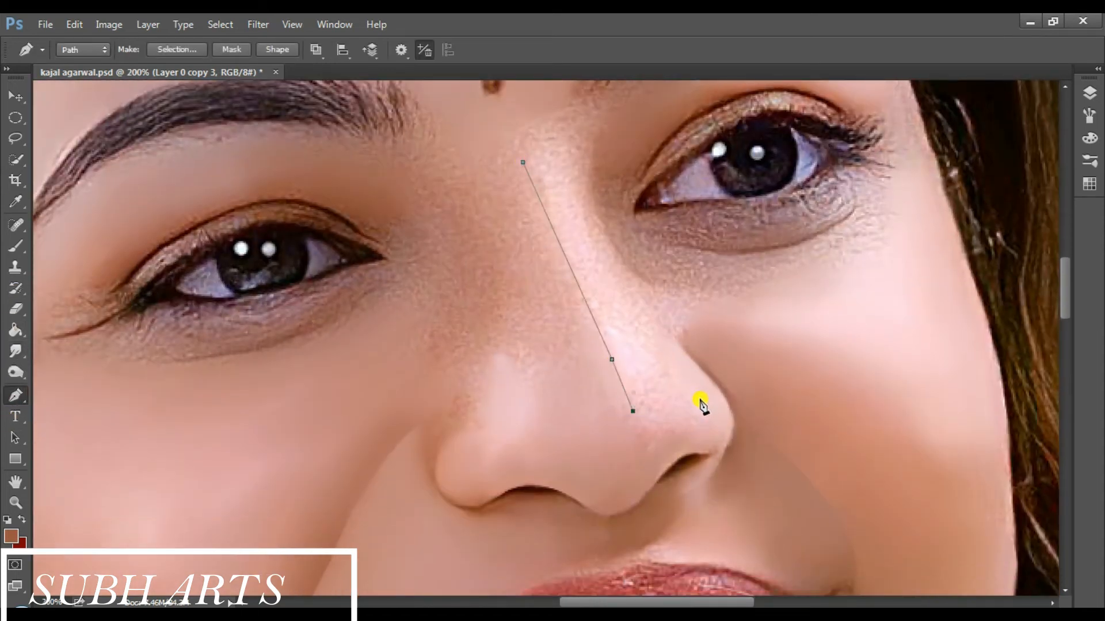
left_click(524, 163)
right_click(527, 165)
left_click(640, 234)
key("Return")
Invert the nose-bridge selection and smudge the skin along the highlight's left edge, from nose tip to brow level, with the 20 px brush.
left_click(16, 503)
double_click(696, 412)
left_click(221, 24)
left_click(282, 86)
left_click(16, 351)
left_click_drag(673, 419, 625, 424)
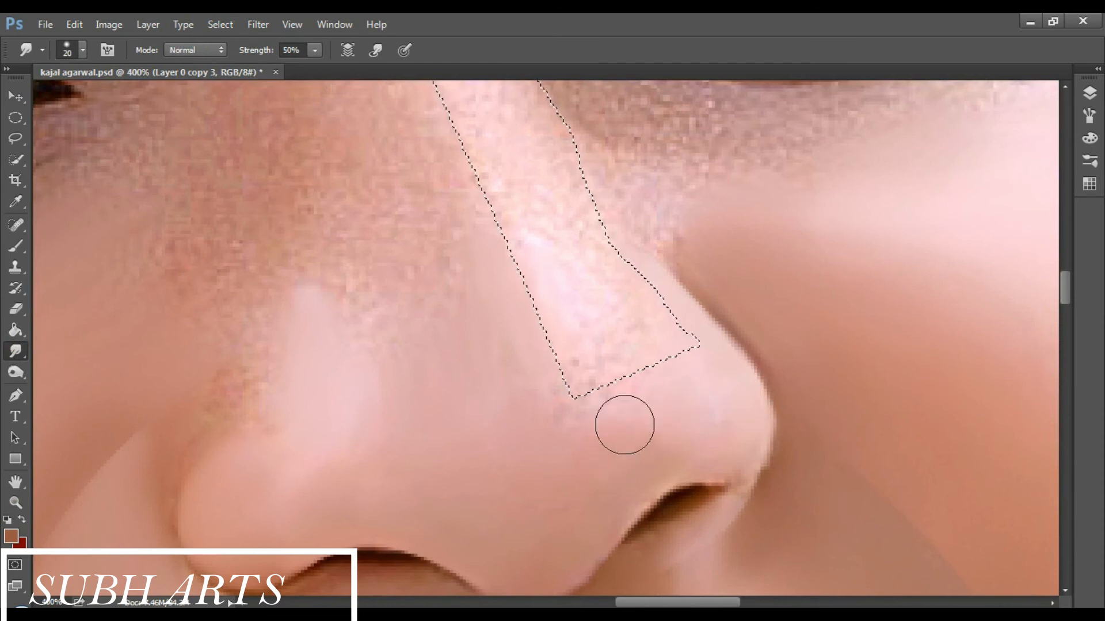
scroll(407, 350, "up", 3)
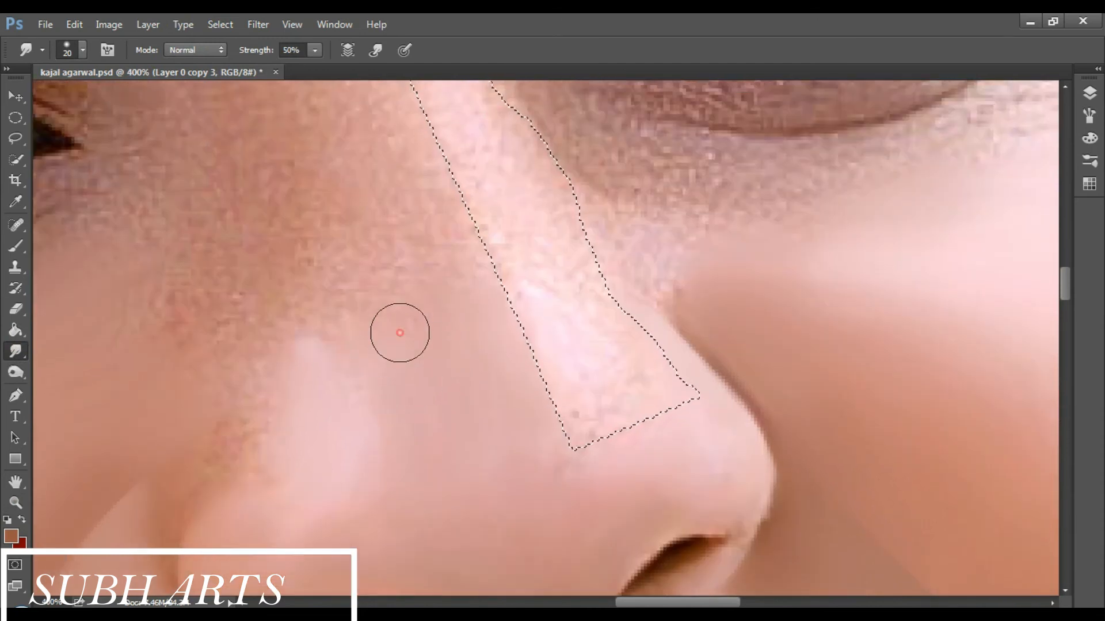
scroll(414, 322, "up", 2)
scroll(403, 287, "up", 6)
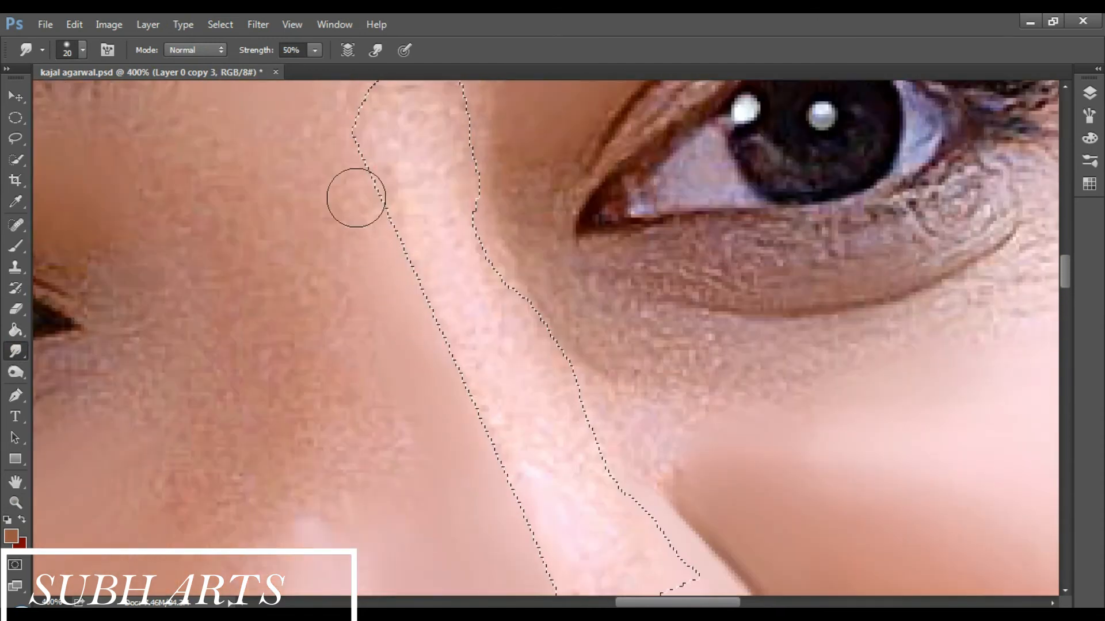
scroll(358, 230, "up", 2)
scroll(357, 247, "up", 3)
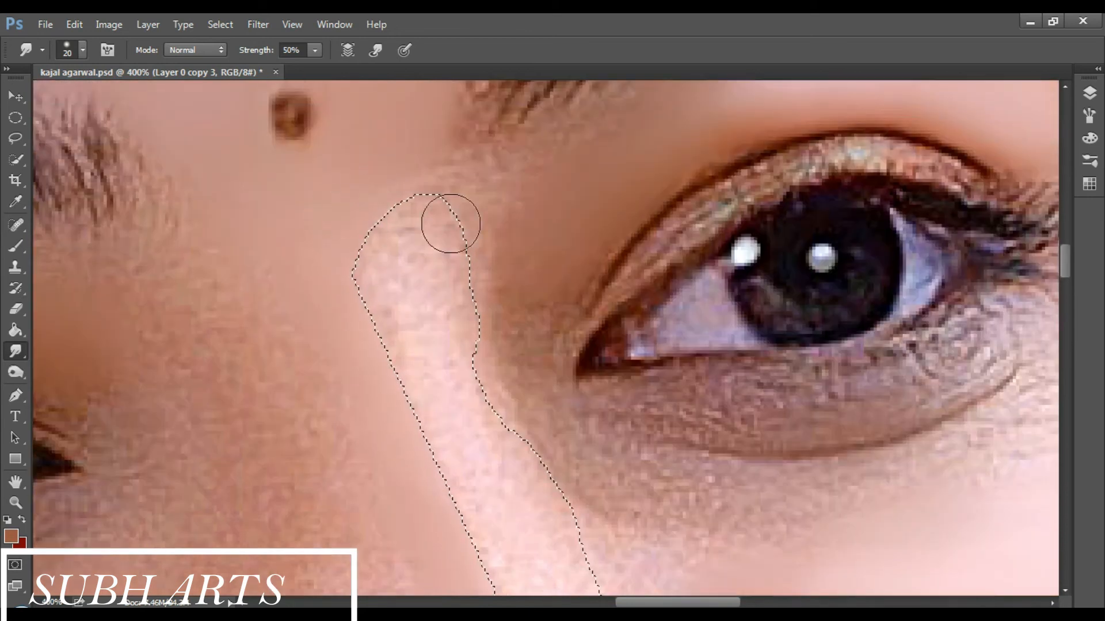
scroll(403, 259, "down", 6)
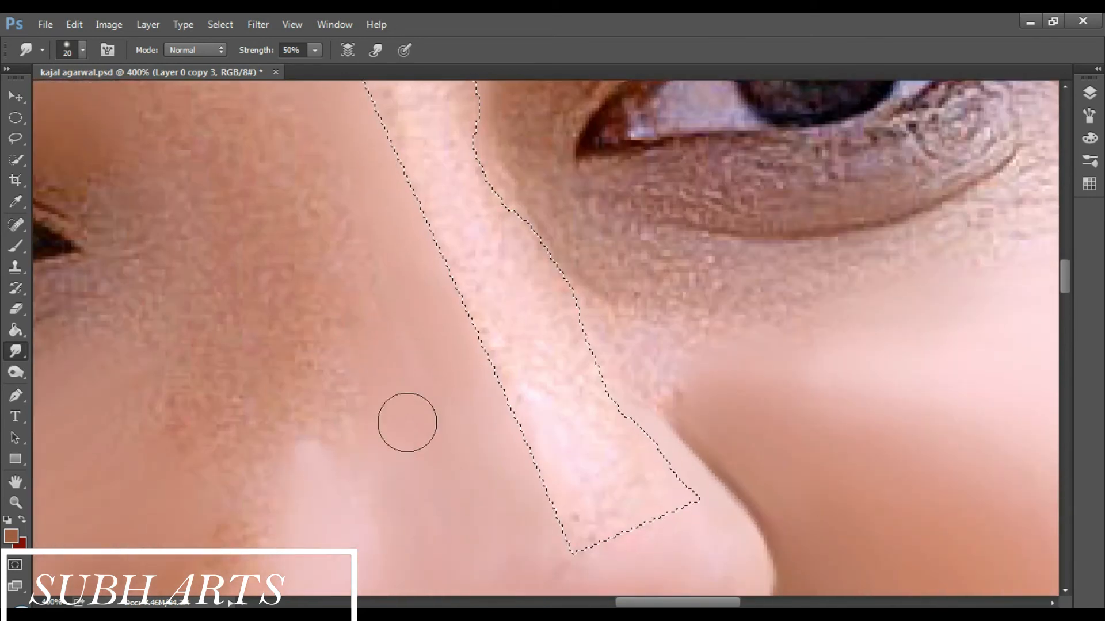
scroll(239, 505, "down", 4)
Smudge the blotchy skin on the left side of the nose up to the inner corner of the left eye and eyebrow.
mouse_move(243, 449)
left_mouse_down()
mouse_move(240, 369)
mouse_move(266, 362)
left_mouse_up()
scroll(230, 371, "up", 2)
scroll(266, 362, "up", 2)
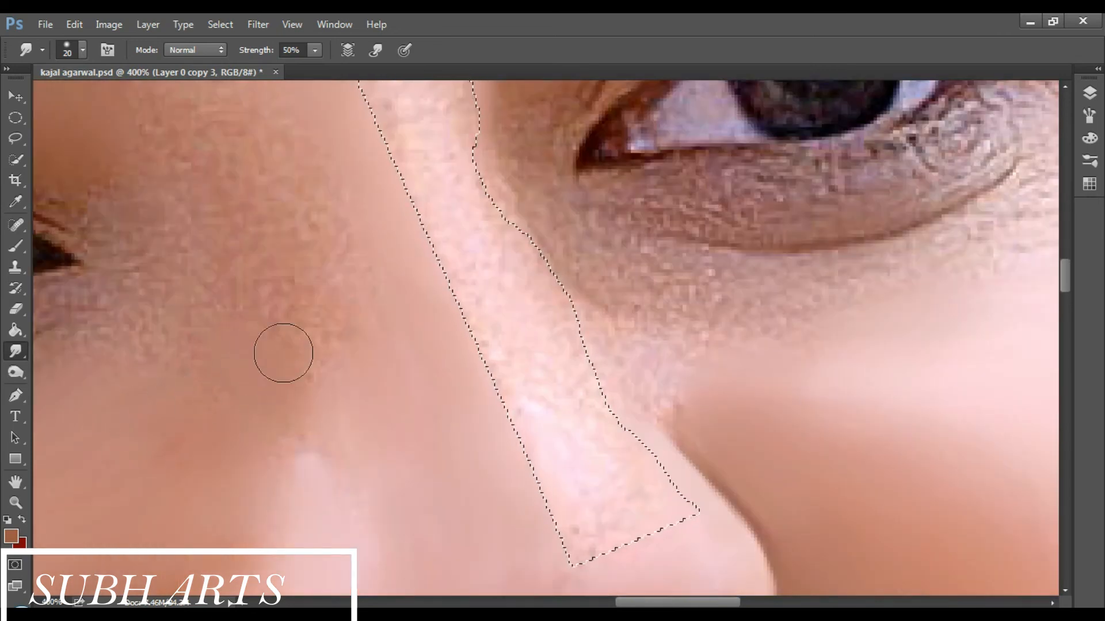
left_click_drag(198, 326, 244, 321)
scroll(230, 310, "up", 2)
mouse_move(188, 242)
left_mouse_down()
mouse_move(213, 300)
mouse_move(318, 372)
left_mouse_up()
left_click_drag(317, 316, 351, 321)
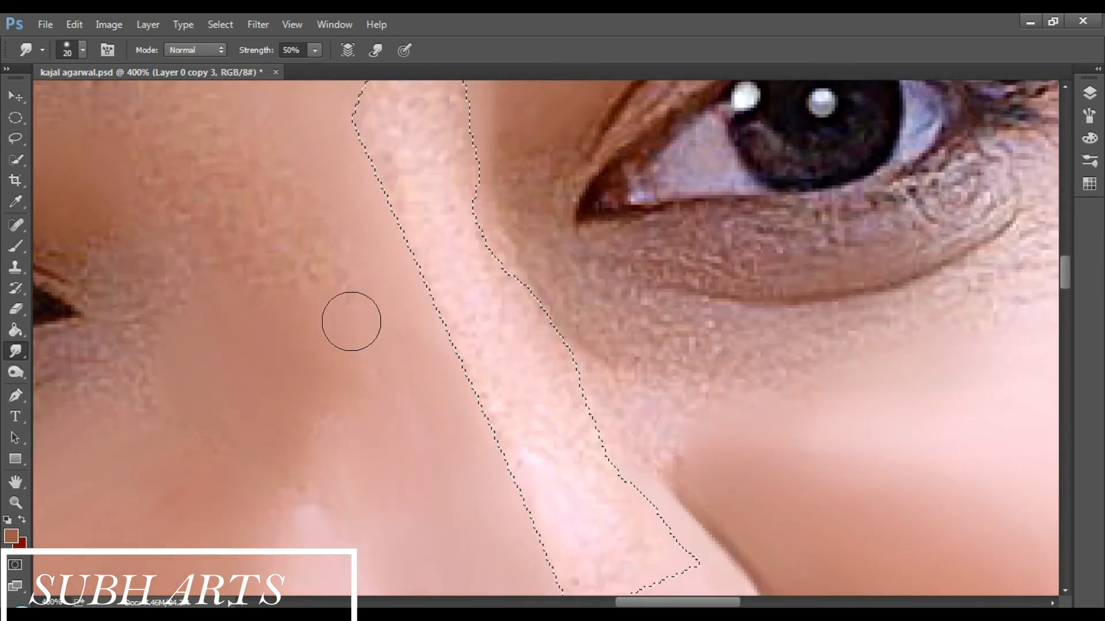
scroll(287, 369, "up", 2)
left_click_drag(261, 328, 291, 259)
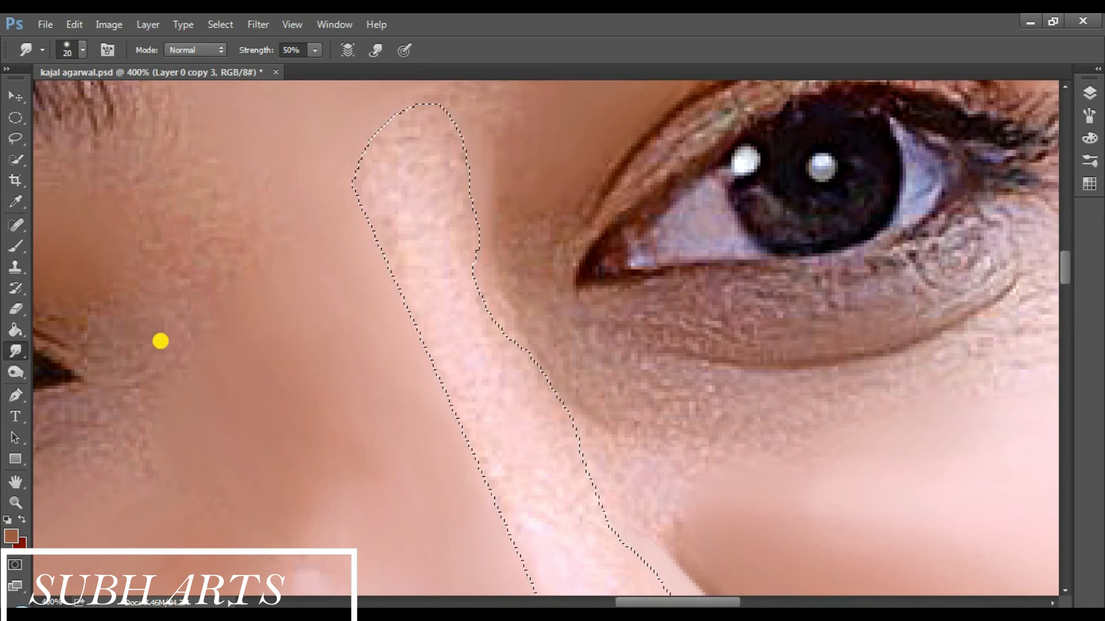
scroll(126, 281, "up", 1)
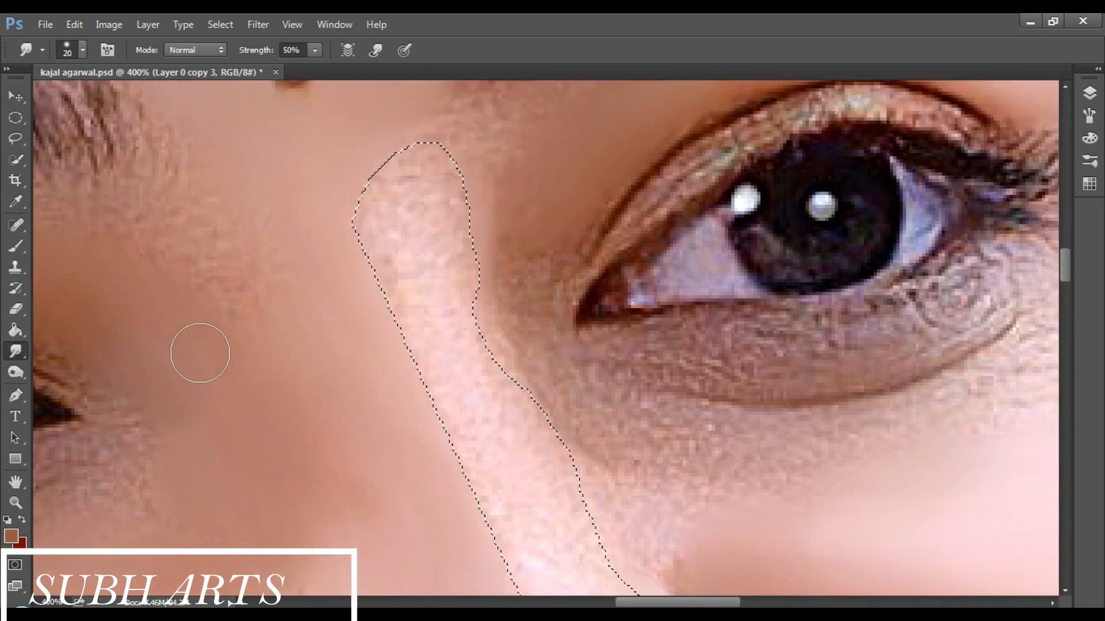
scroll(215, 233, "up", 1)
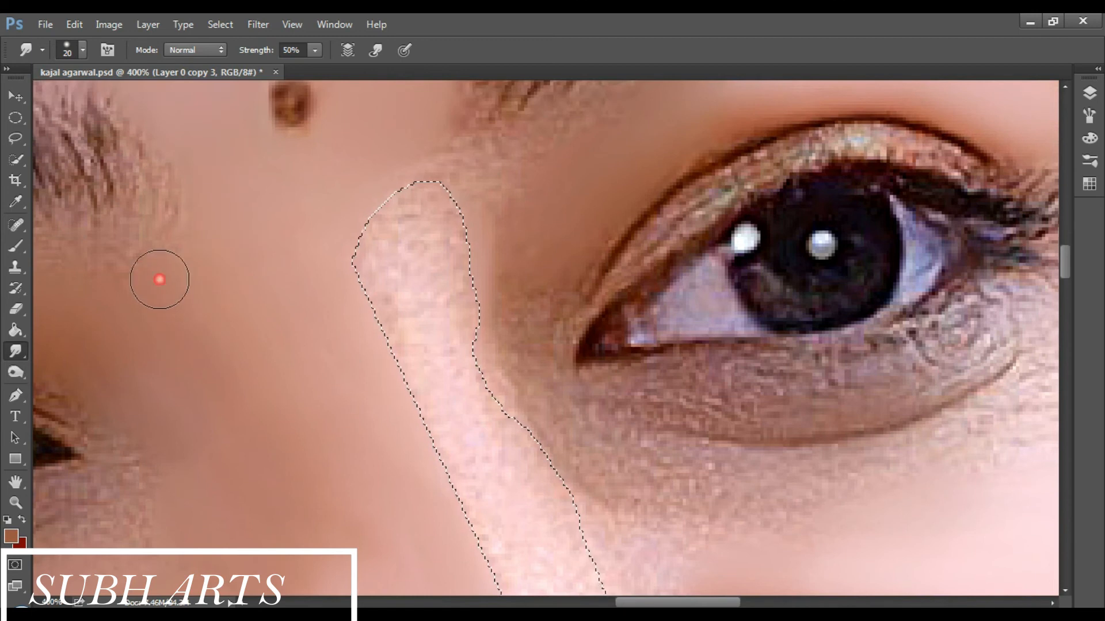
Invert the selection back to the nose-bridge highlight, smudge it smooth down to the tip, and deselect.
left_click(220, 25)
left_click(374, 92)
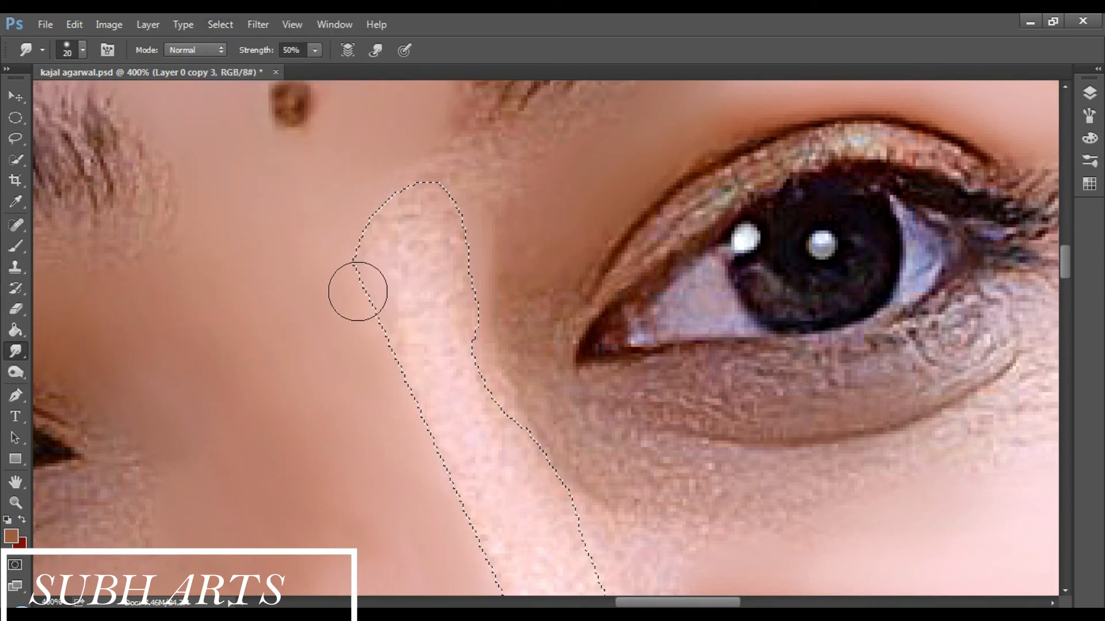
scroll(404, 337, "down", 1)
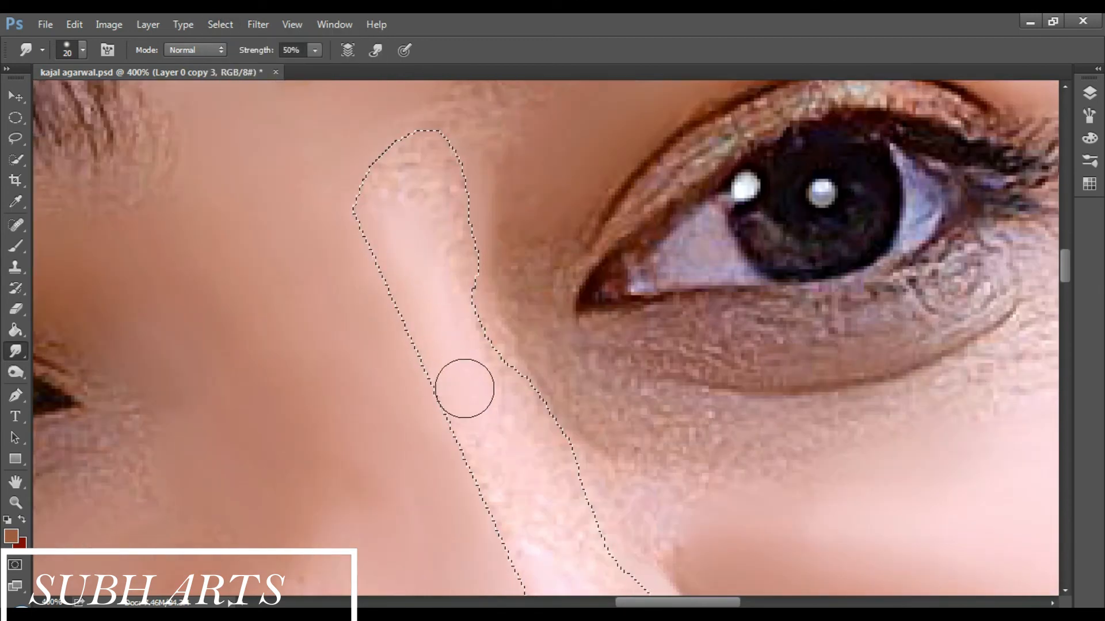
scroll(403, 265, "down", 3)
mouse_move(419, 215)
left_mouse_down()
mouse_move(439, 296)
mouse_move(501, 412)
left_mouse_up()
scroll(506, 397, "down", 5)
mouse_move(511, 370)
left_mouse_down()
mouse_move(551, 483)
mouse_move(518, 385)
mouse_move(559, 491)
mouse_move(516, 384)
mouse_move(575, 388)
mouse_move(600, 440)
mouse_move(623, 426)
left_mouse_up()
key("ctrl+d")
Blend the top and right edge of the nose-bridge highlight and smudge the skin where the nose meets the right cheek.
scroll(610, 454, "up", 4)
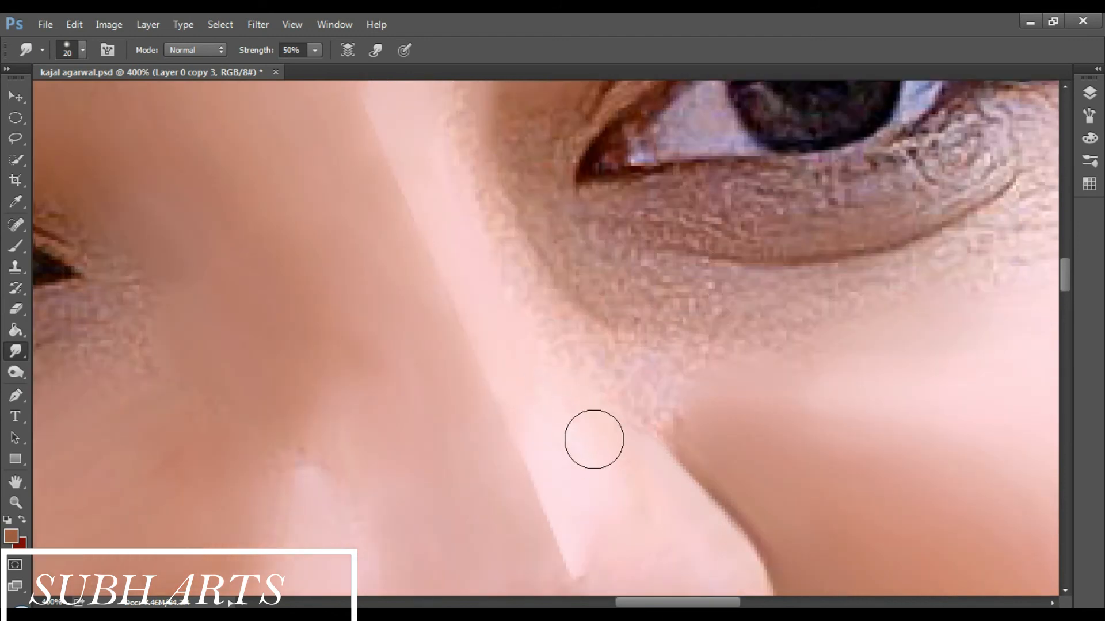
scroll(530, 390, "up", 2)
scroll(467, 272, "up", 4)
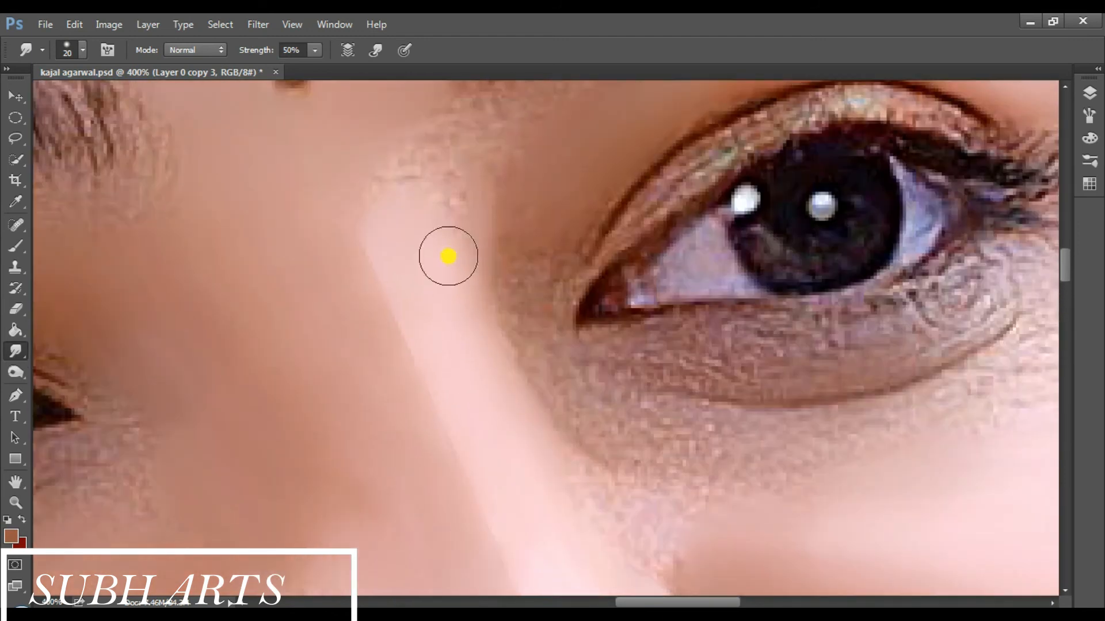
scroll(440, 246, "up", 1)
left_click(547, 430)
scroll(592, 254, "down", 8)
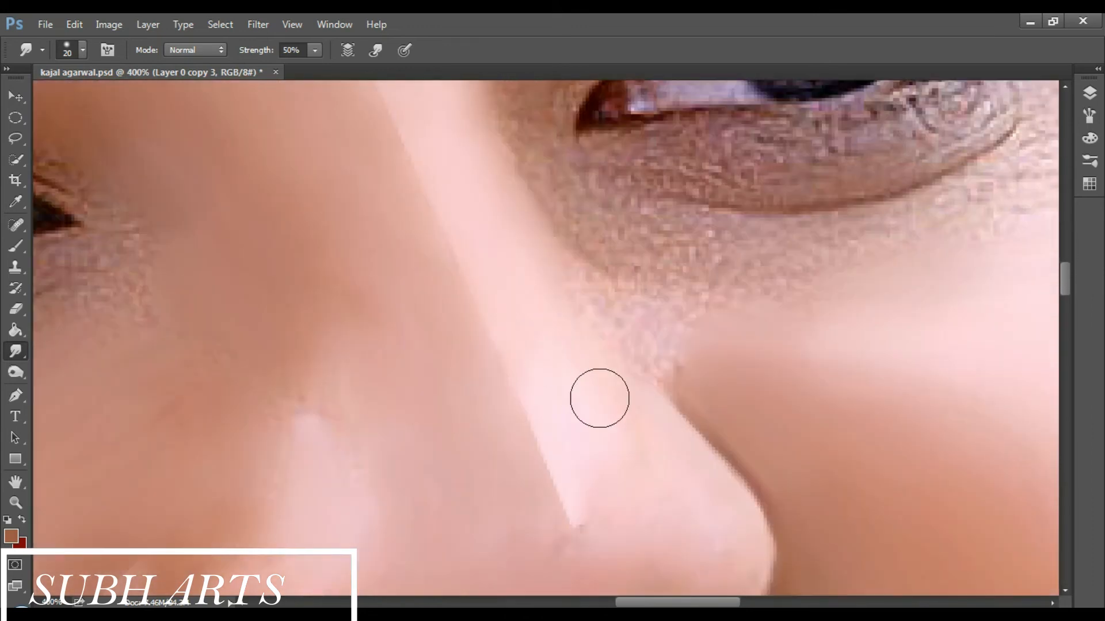
left_click_drag(714, 353, 583, 287)
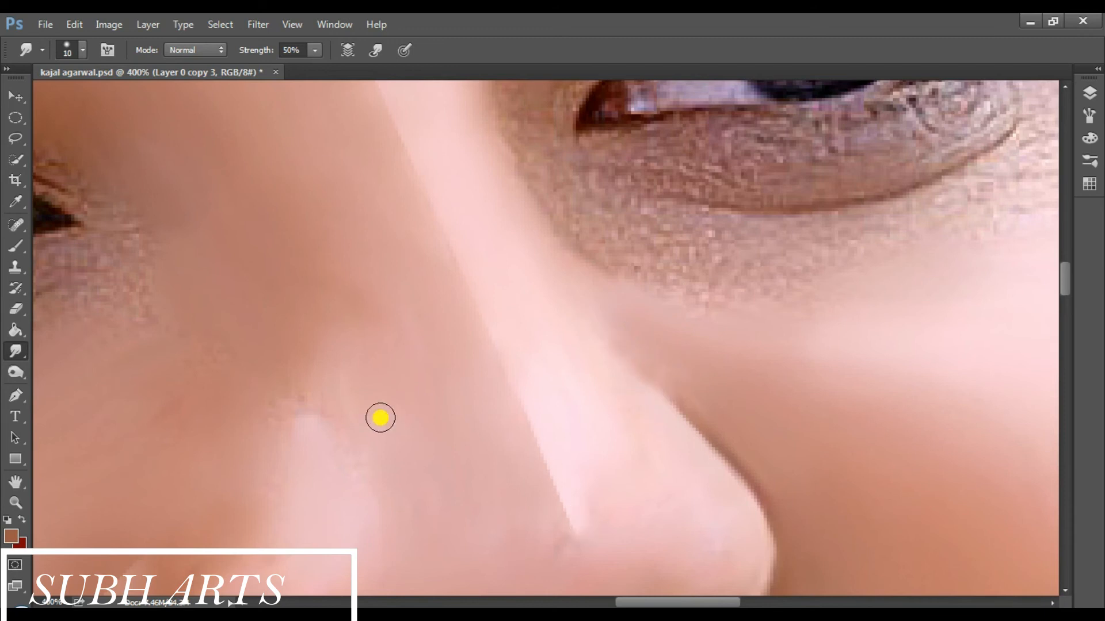
Reselect and deselect the bridge highlight, set the smudge brush to 16 px, and soften the highlight on the nose's left side.
left_click(219, 24)
left_click(233, 72)
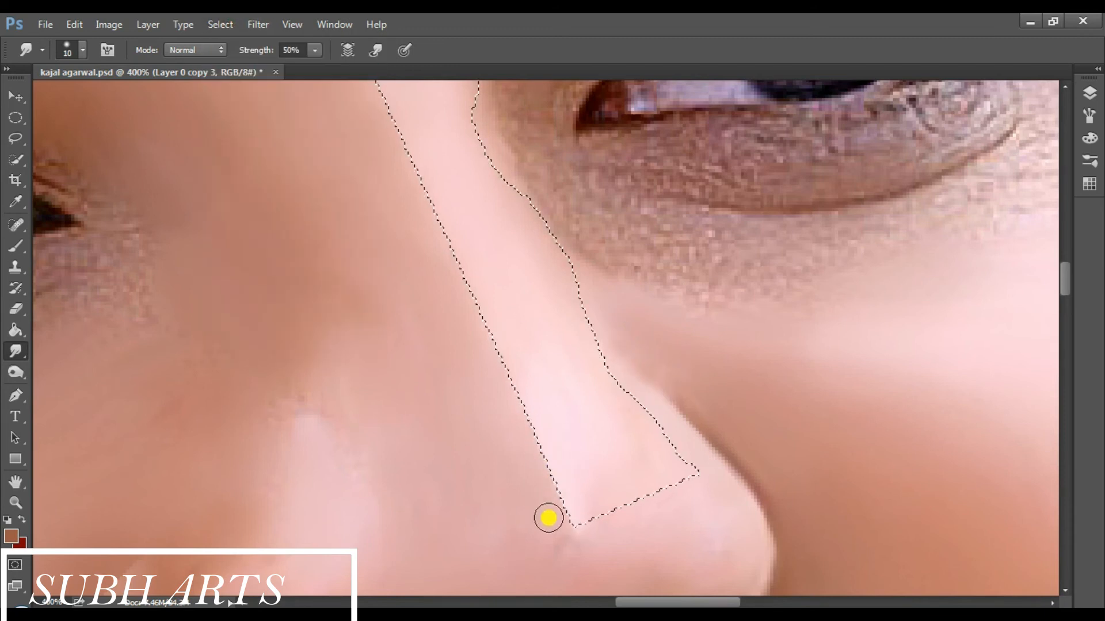
key("ctrl+d")
right_click(404, 429)
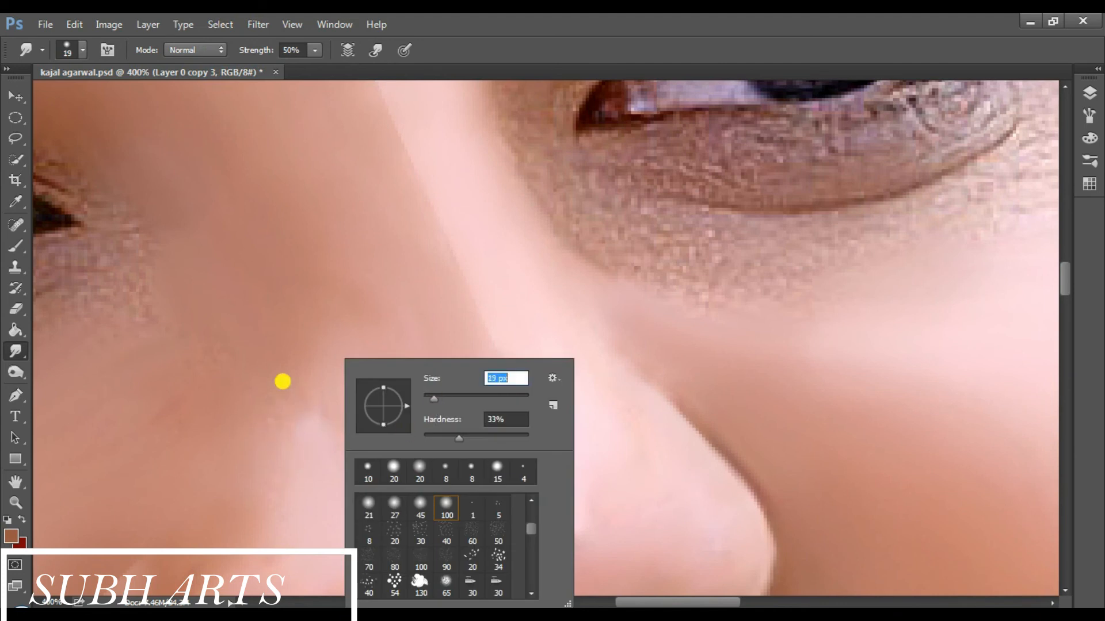
type("16")
key("Return")
scroll(224, 351, "down", 3)
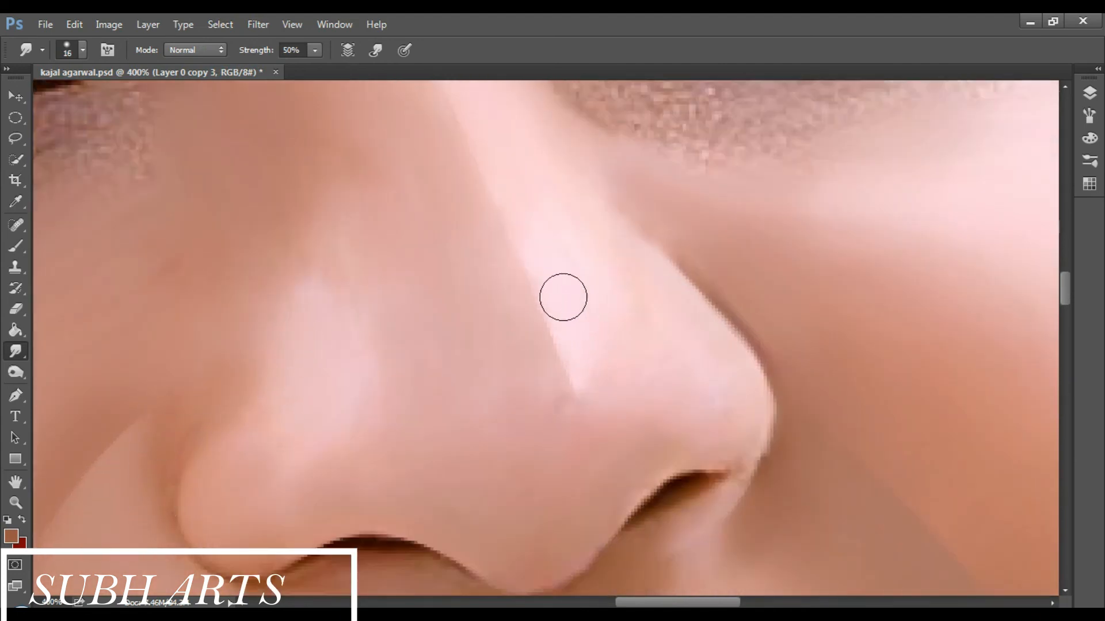
Switch the Smudge tool to a speckled brush tip, smudge the skin under the left eye, and reduce the brush to 25 px.
key("ctrl+0")
key("z")
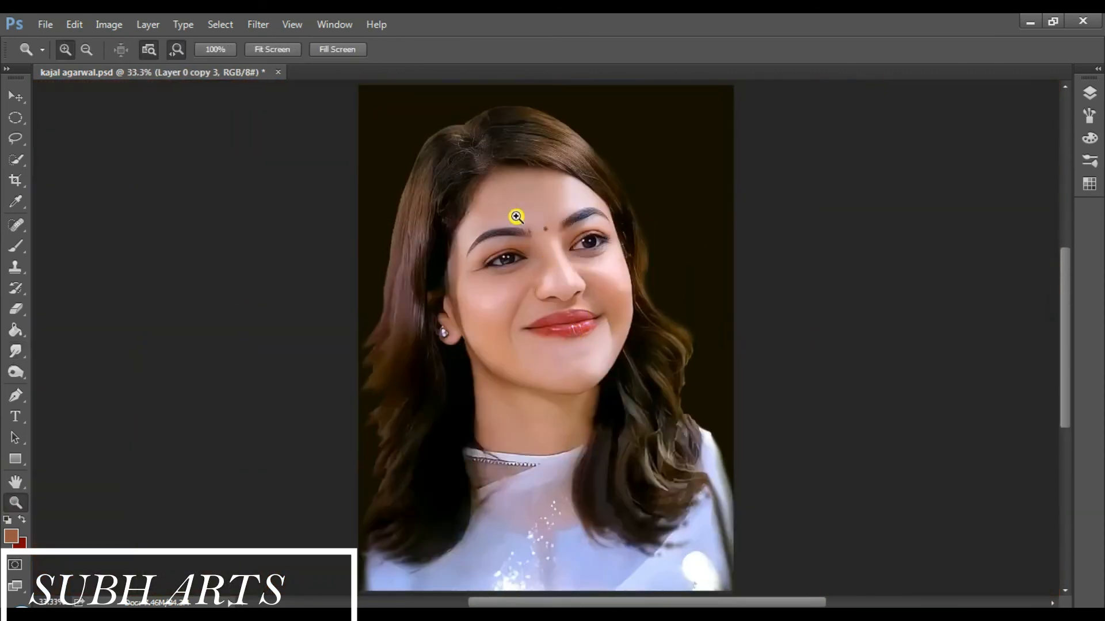
left_click(516, 218)
left_click(518, 264)
left_click(518, 279)
left_click(508, 293)
left_click(471, 317)
left_click(369, 282)
left_click(15, 351)
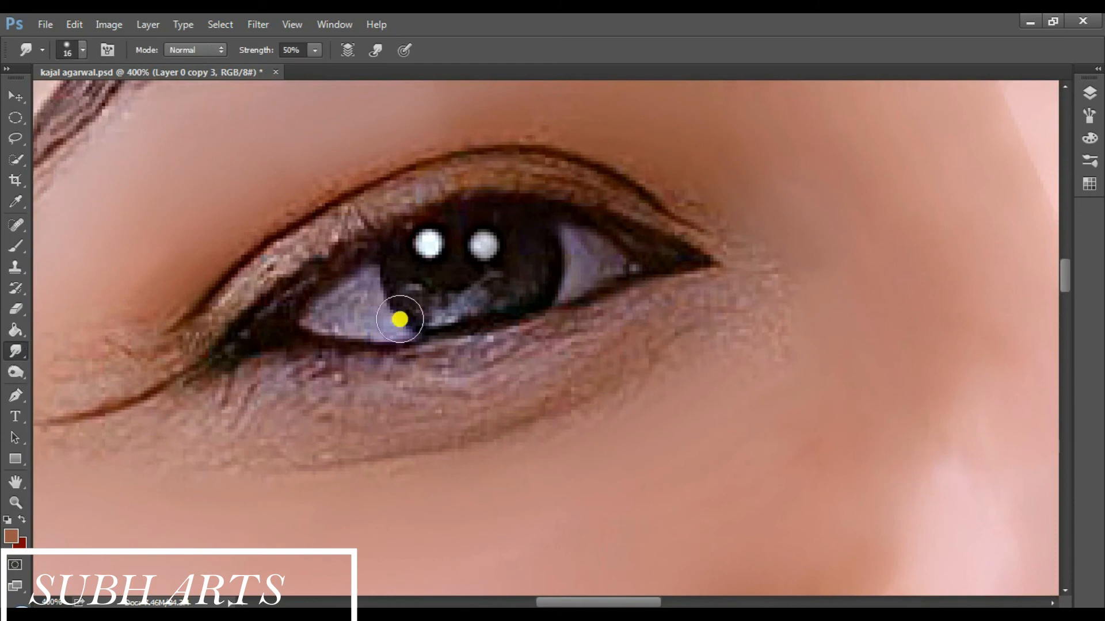
right_click(599, 358)
left_click(638, 544)
mouse_move(412, 401)
left_mouse_down()
mouse_move(651, 376)
mouse_move(602, 414)
left_mouse_up()
key("bracketleft")
key("bracketleft")
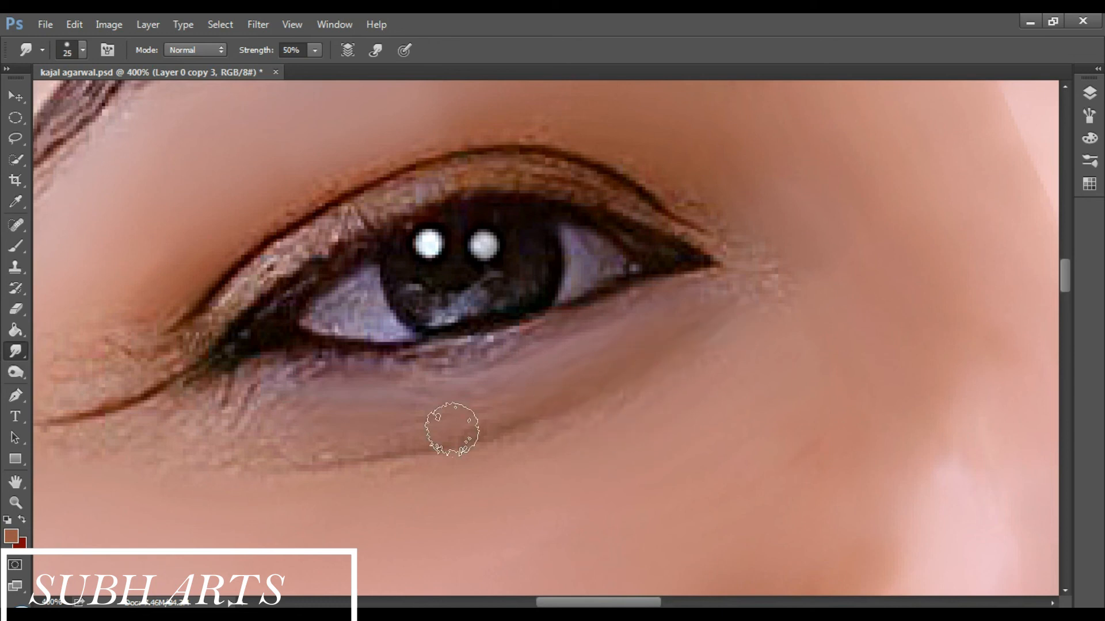
Smudge the shadow and crease beneath the left eye along the lower lash line with the 25 px brush.
mouse_move(492, 437)
left_mouse_down()
mouse_move(321, 458)
mouse_move(249, 416)
mouse_move(291, 403)
mouse_move(270, 392)
mouse_move(338, 392)
mouse_move(266, 416)
left_mouse_up()
mouse_move(461, 406)
left_mouse_down()
mouse_move(336, 380)
mouse_move(541, 347)
left_mouse_up()
left_click_drag(460, 398, 375, 432)
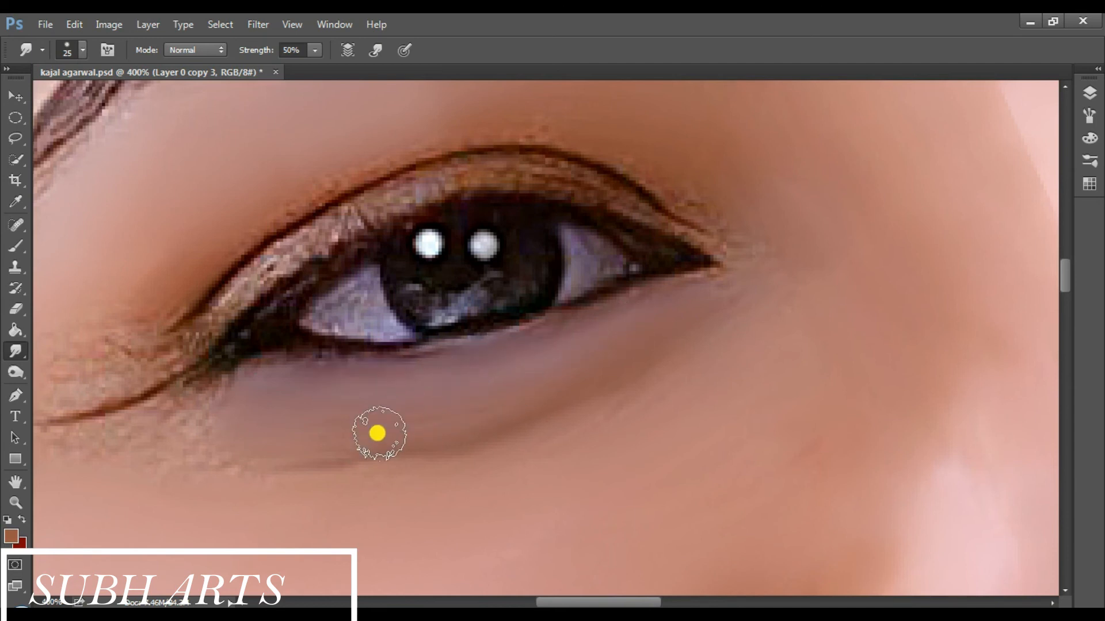
Smooth the skin around the left eye's outer corner and between its upper lid and eyebrow.
left_click_drag(618, 603, 570, 604)
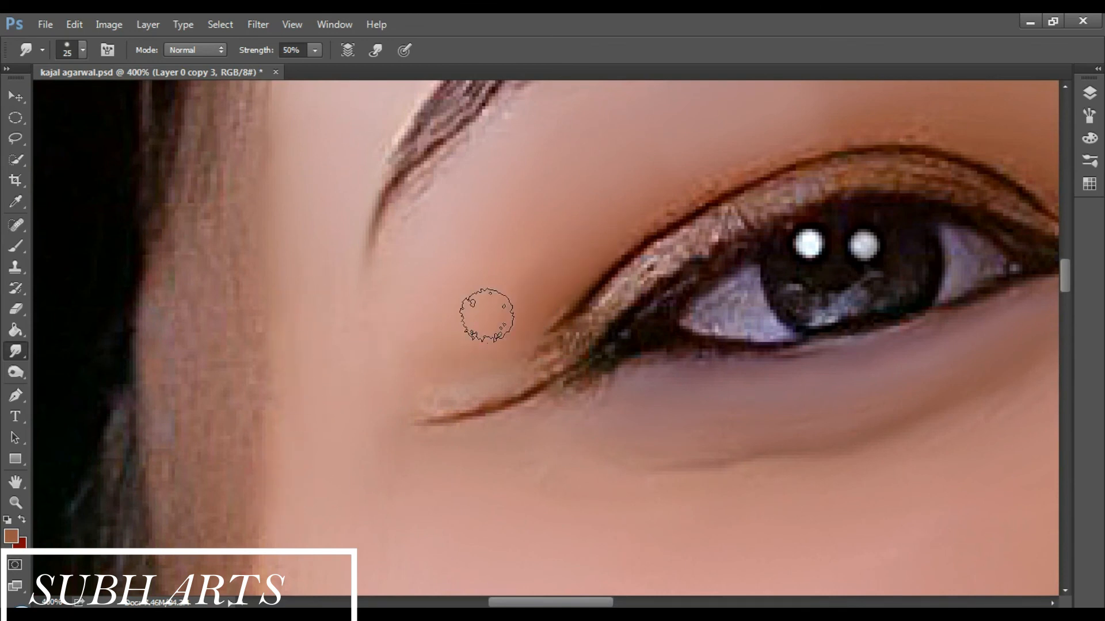
scroll(930, 172, "up", 5)
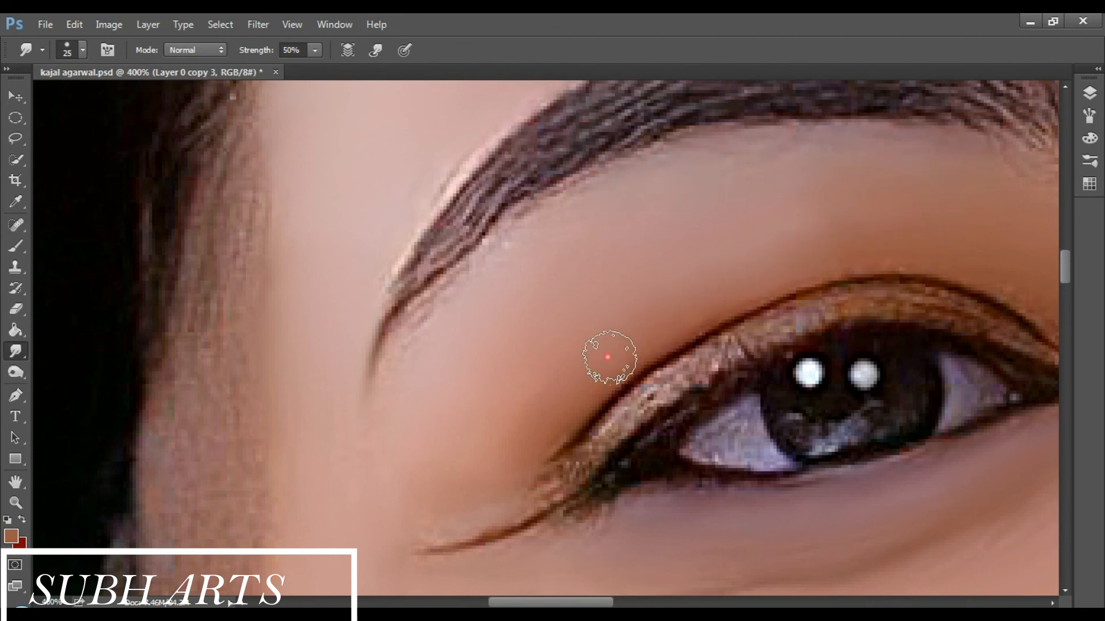
scroll(719, 317, "right", 6)
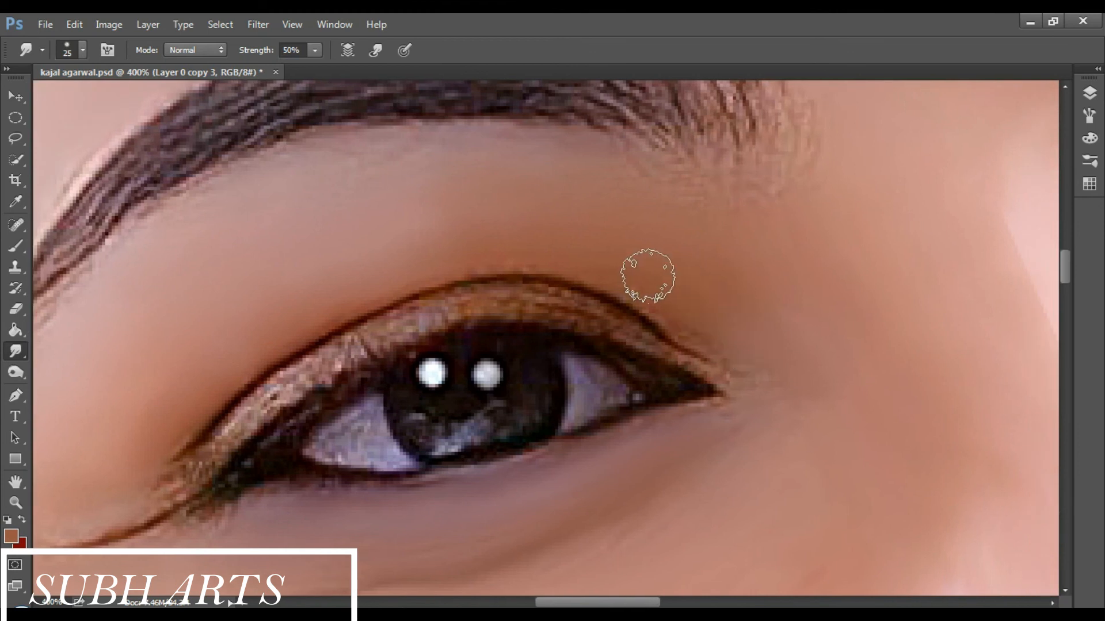
Smudge the grainy skin below the right eye's lower crease into the cheek with the 25 px speckled brush.
left_click_drag(618, 602, 732, 603)
left_click_drag(806, 344, 781, 319)
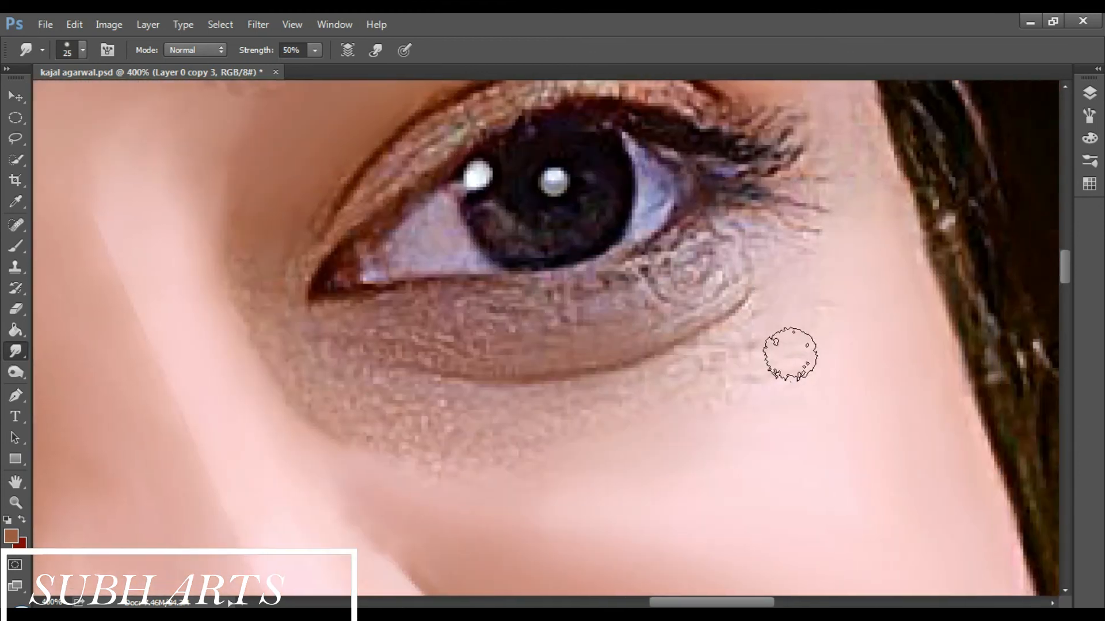
left_click_drag(450, 412, 395, 414)
left_click_drag(483, 414, 537, 411)
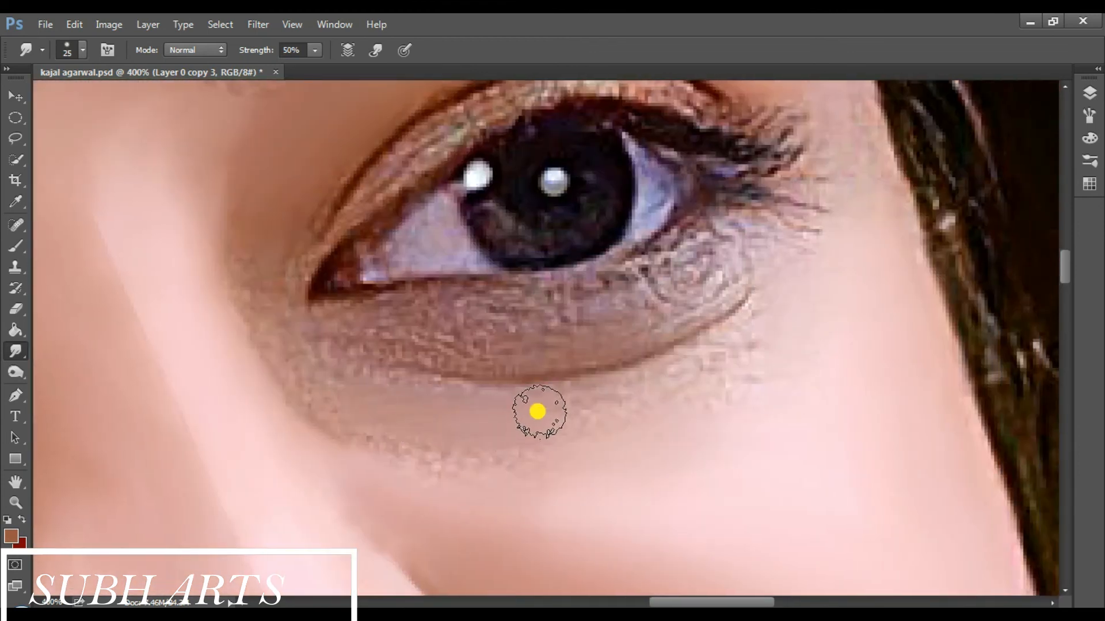
mouse_move(654, 396)
left_mouse_down()
mouse_move(754, 348)
mouse_move(688, 375)
mouse_move(722, 382)
mouse_move(702, 411)
left_mouse_up()
mouse_move(436, 466)
left_mouse_down()
mouse_move(365, 456)
mouse_move(373, 437)
left_mouse_up()
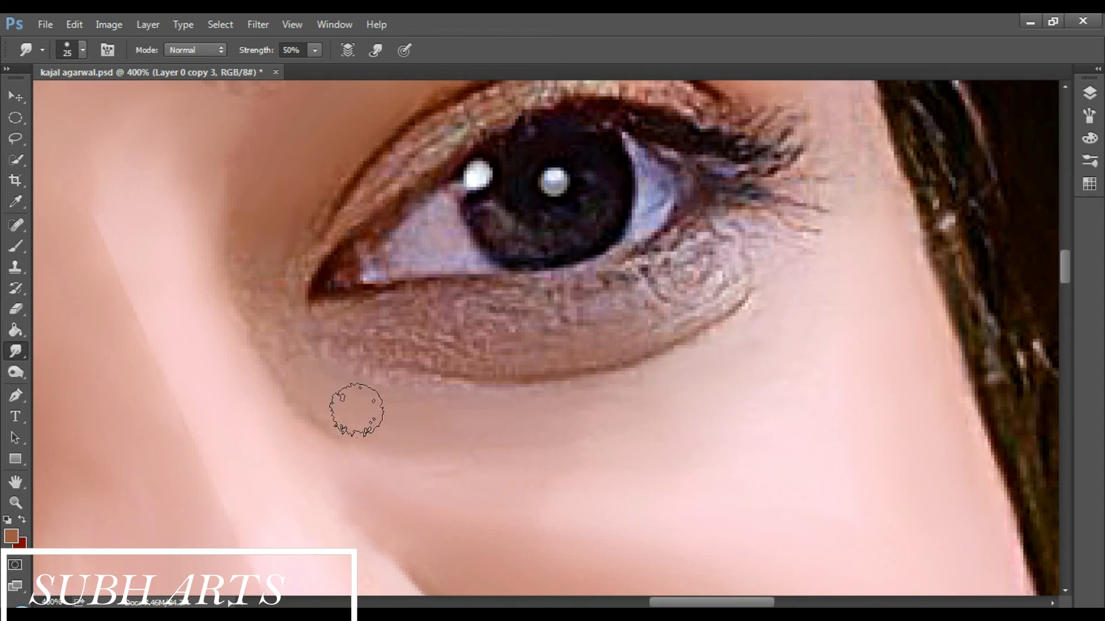
Smudge the wrinkled skin between the right eye's lower lash line and the crease, out to the outer corner.
mouse_move(392, 333)
left_mouse_down()
mouse_move(576, 333)
mouse_move(726, 299)
mouse_move(599, 358)
left_mouse_up()
left_click_drag(388, 365, 544, 375)
mouse_move(669, 257)
left_mouse_down()
mouse_move(695, 255)
mouse_move(596, 306)
left_mouse_up()
mouse_move(444, 325)
left_mouse_down()
mouse_move(475, 308)
mouse_move(621, 290)
mouse_move(564, 316)
left_mouse_up()
mouse_move(735, 263)
left_mouse_down()
mouse_move(781, 315)
mouse_move(745, 360)
left_mouse_up()
Reduce the smudge brush to 20 px and smooth the skin at the right eye's inner corner and beside its outer lashes.
key("bracketleft")
left_click_drag(257, 274, 261, 261)
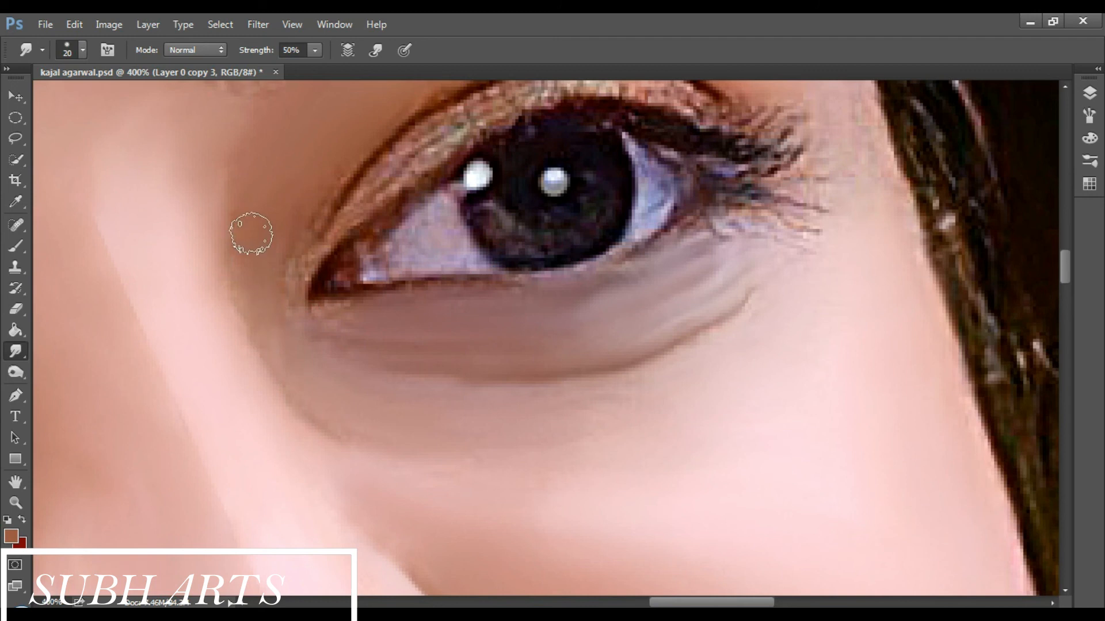
scroll(866, 281, "up", 3)
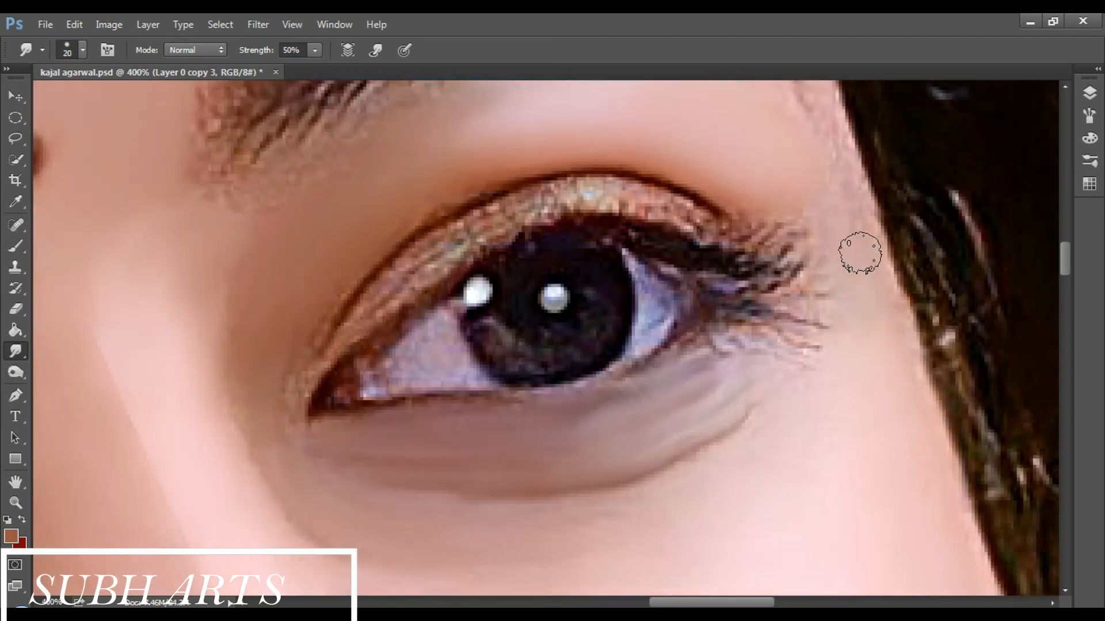
scroll(843, 275, "up", 6)
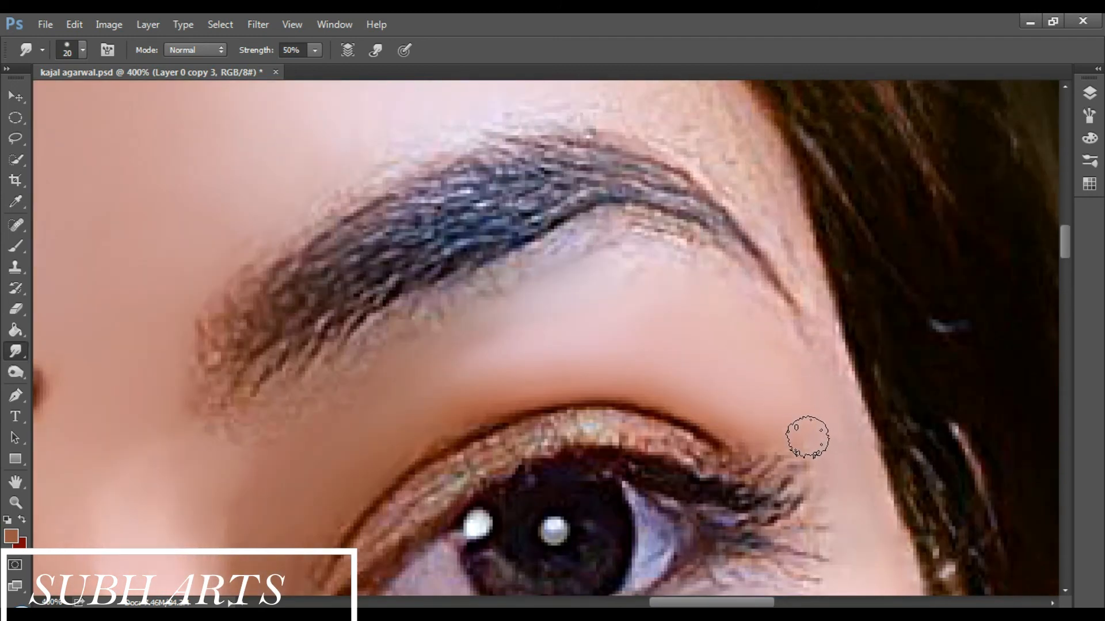
Enlarge the smudge brush to 30 px and smooth the forehead skin above the right eyebrow.
scroll(744, 254, "up", 3)
key("]")
scroll(697, 230, "up", 2)
mouse_move(671, 255)
left_mouse_down()
mouse_move(641, 291)
mouse_move(634, 185)
mouse_move(569, 161)
mouse_move(576, 275)
mouse_move(577, 242)
left_mouse_up()
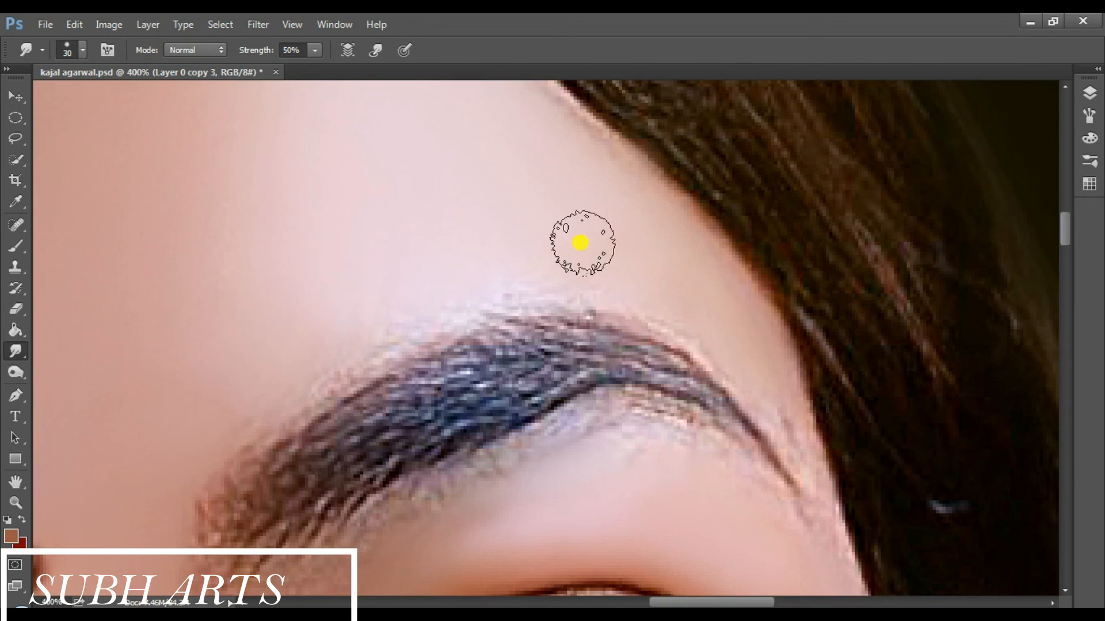
scroll(265, 325, "down", 1)
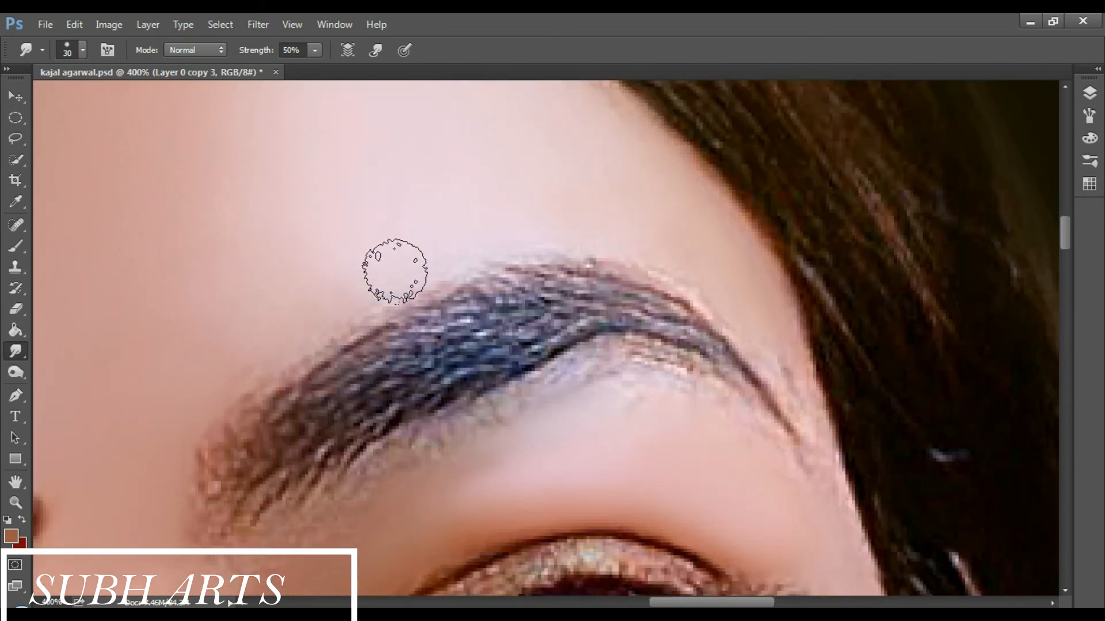
scroll(195, 377, "down", 2)
scroll(296, 476, "down", 1)
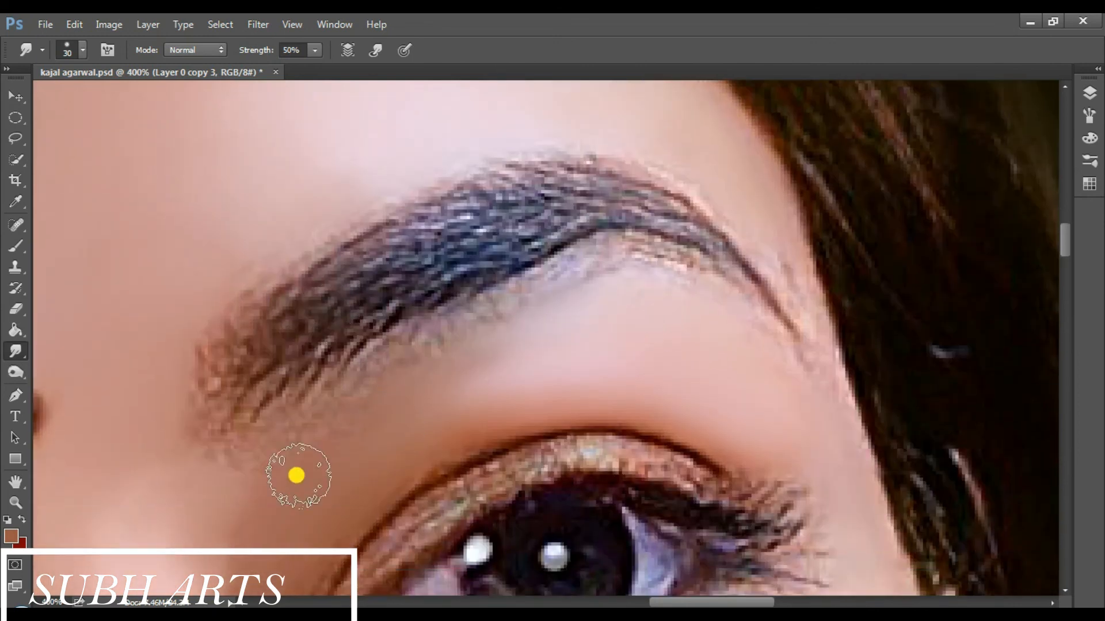
Smudge the skin under the right eyebrow, smooth the strip between its tail and the hairline at 20 px, and save the document.
left_click_drag(359, 412, 362, 413)
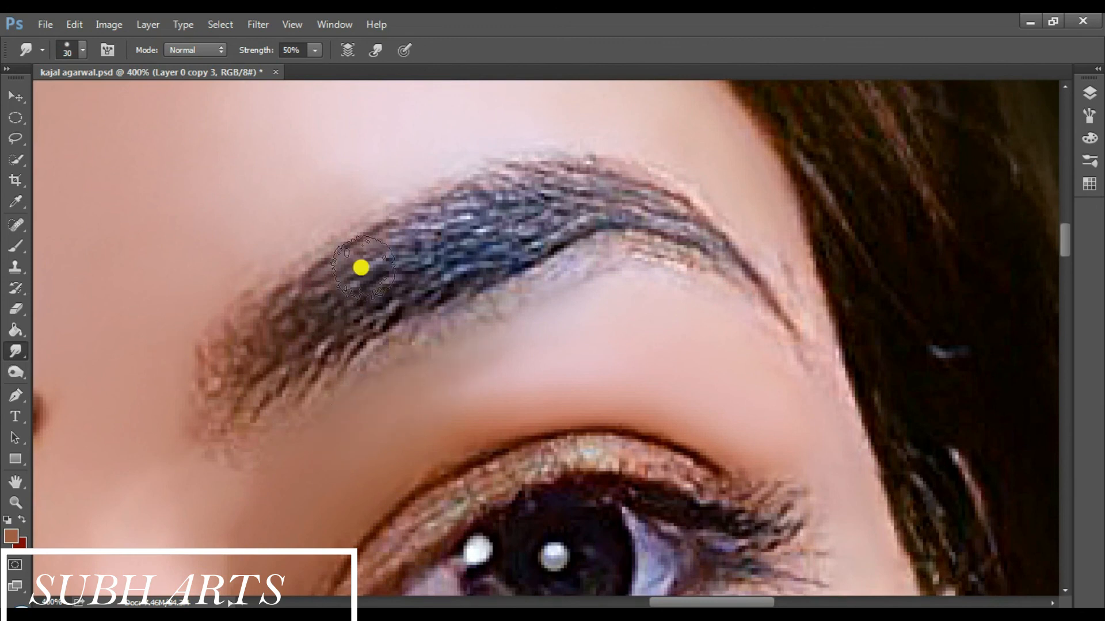
left_click_drag(767, 235, 835, 407)
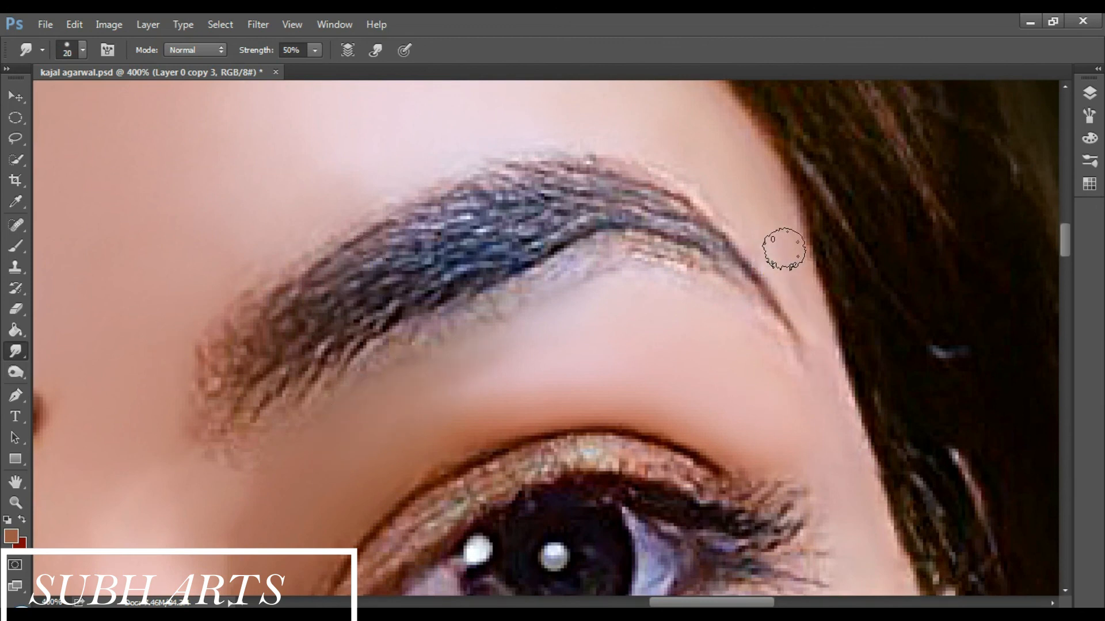
scroll(719, 230, "up", 2)
key("ctrl+s")
Smudge the grainy eyeshadow on the right upper eyelid smooth between crease and lash line, reducing the brush to 15 px.
scroll(456, 412, "down", 5)
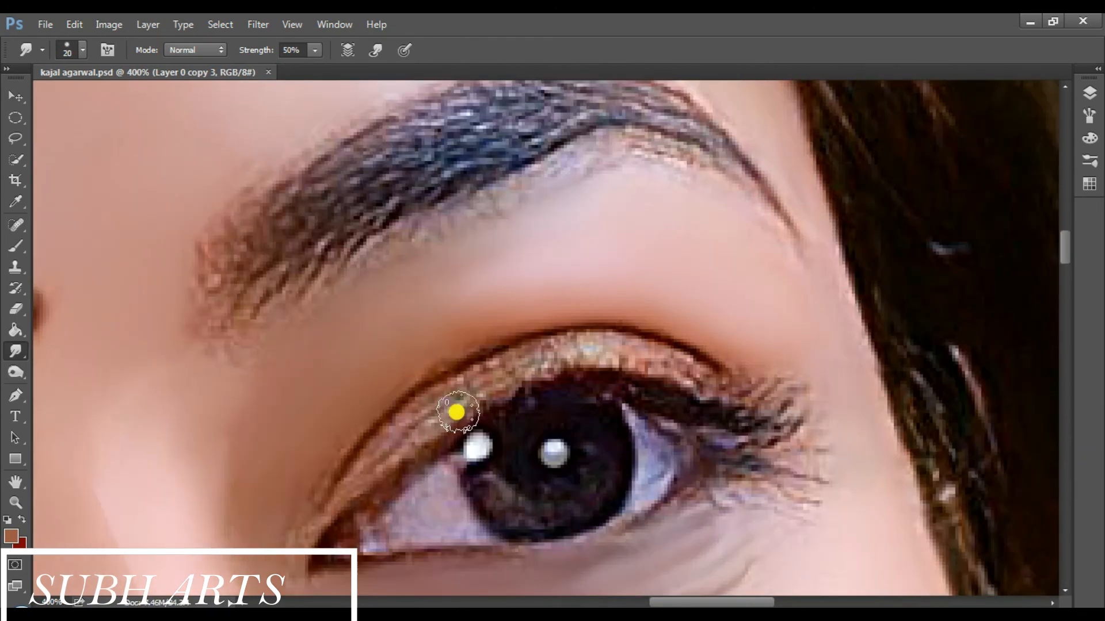
left_click_drag(536, 362, 563, 352)
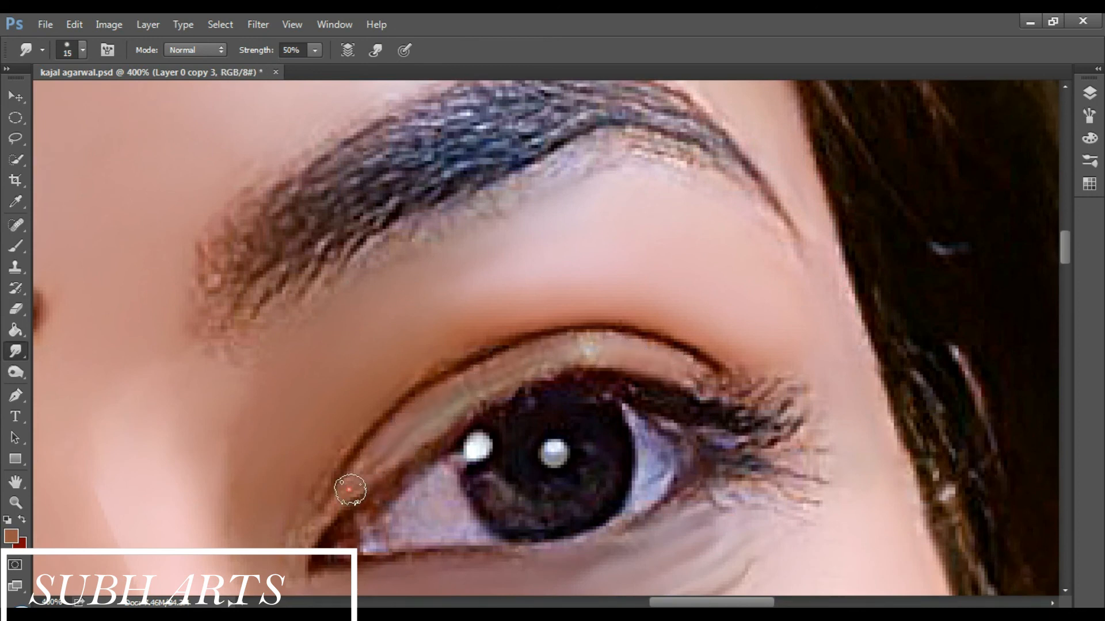
Compare the whole portrait with and without the smudging by toggling the visibility of Layer 0 copy 3.
key("ctrl+minus")
key("ctrl+minus")
key("ctrl+minus")
key("ctrl+minus")
key("ctrl+minus")
key("ctrl+minus")
left_click(1089, 94)
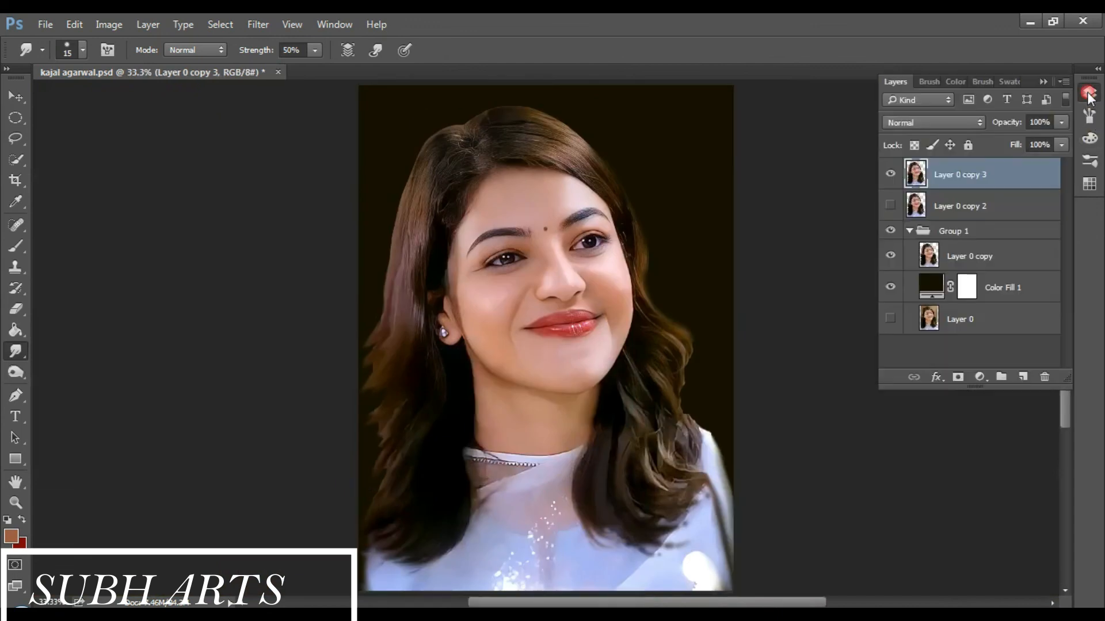
left_click(891, 175)
left_click(890, 174)
left_click(890, 174)
left_click(890, 174)
left_click(890, 174)
left_click(892, 175)
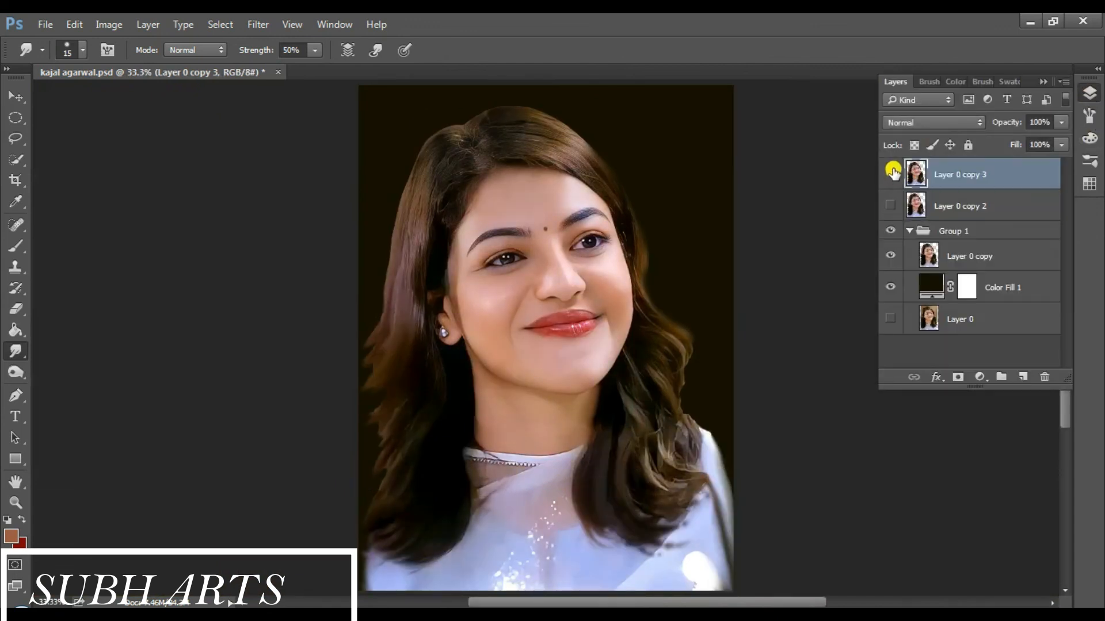